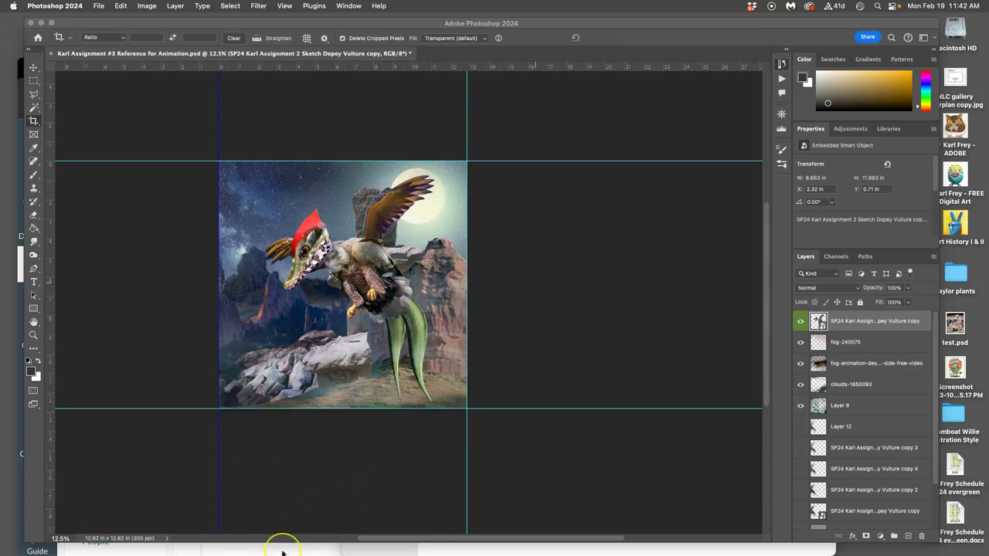
Move the assignment page aside and capture a screenshot of the vulture composite
click(282, 551)
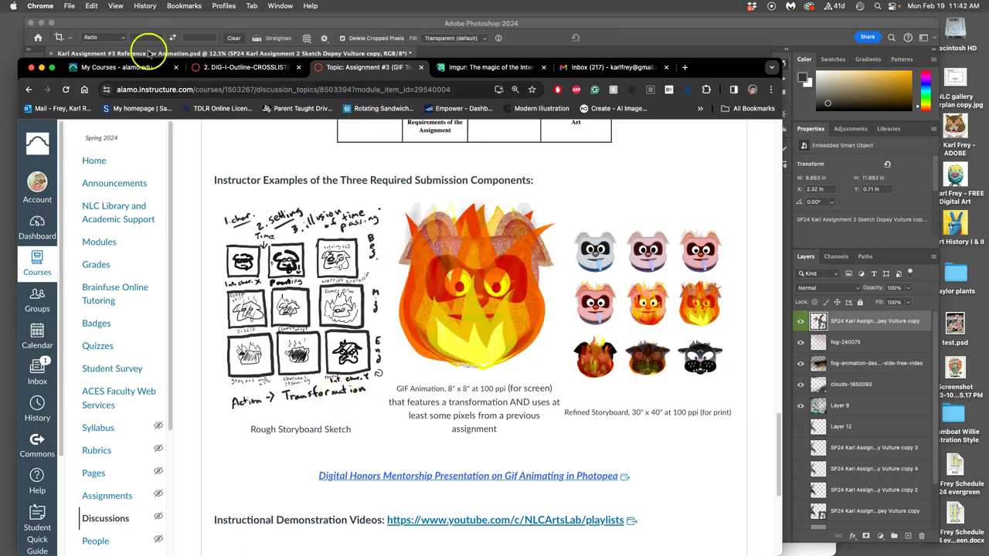
drag(65, 63, 646, 113)
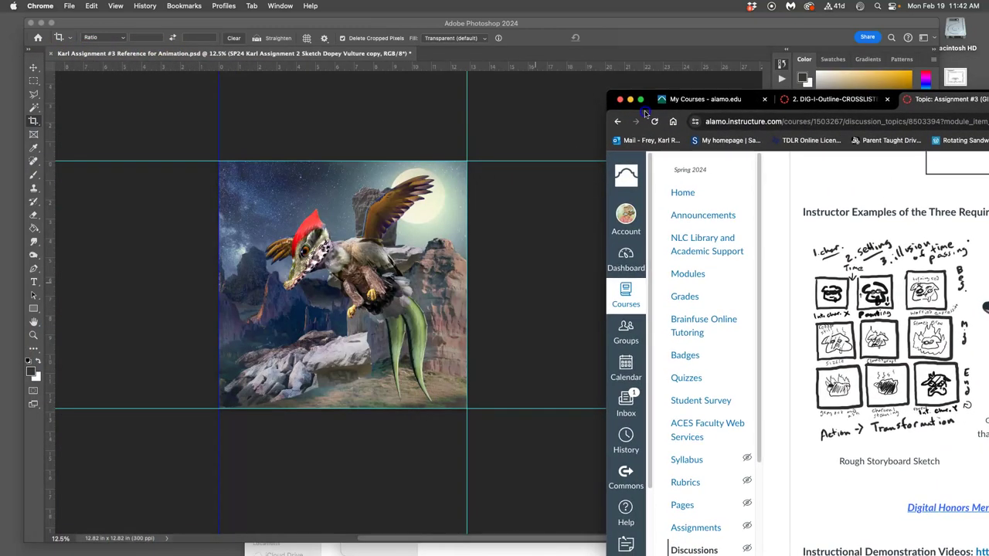
click(289, 25)
drag(288, 25, 268, 19)
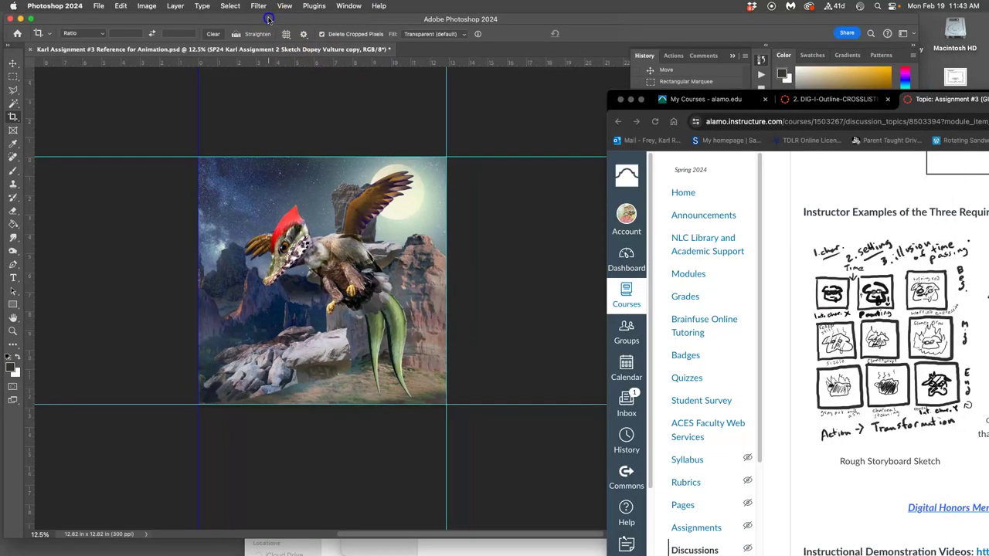
click(469, 271)
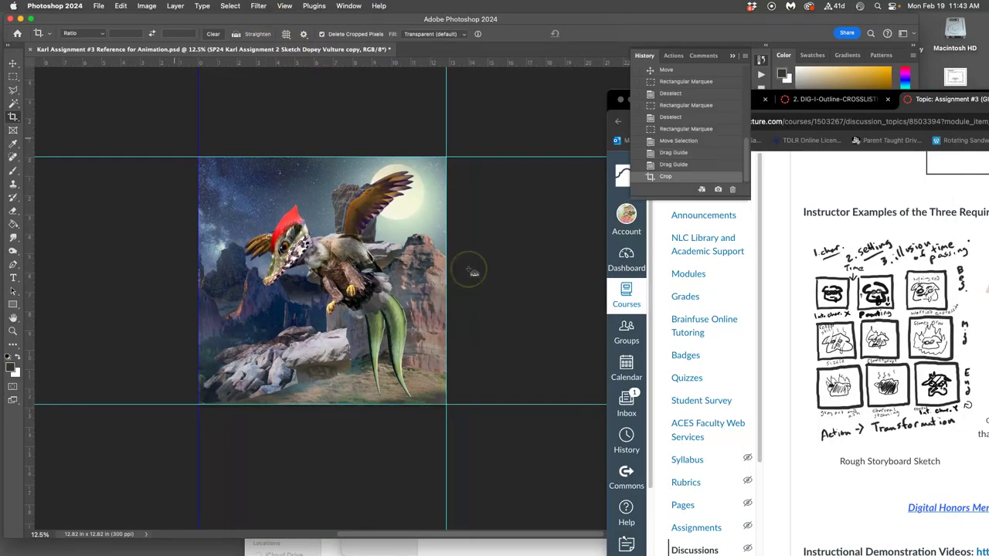
key(super+shift+5)
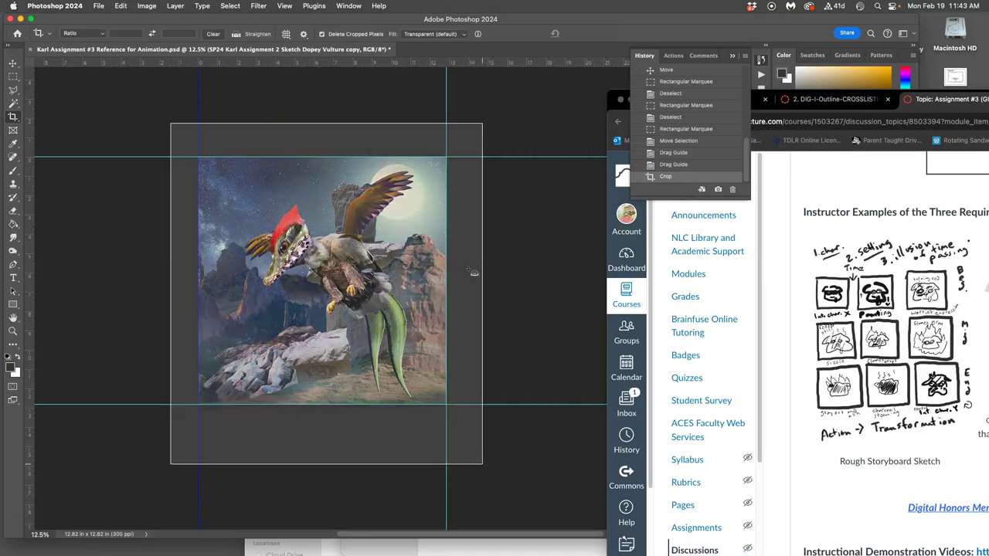
click(387, 244)
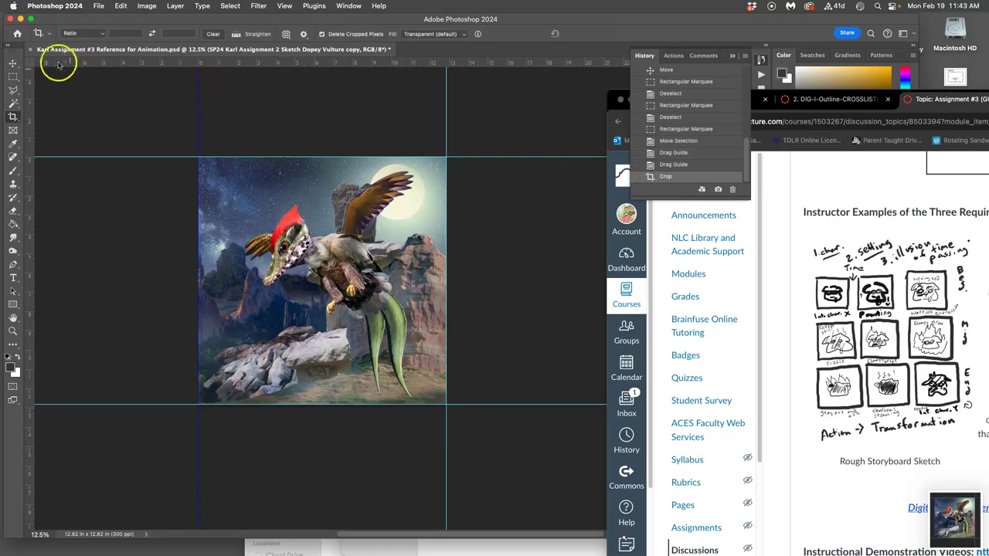
Save and close the Assignment #3 animation reference document
click(31, 50)
click(31, 51)
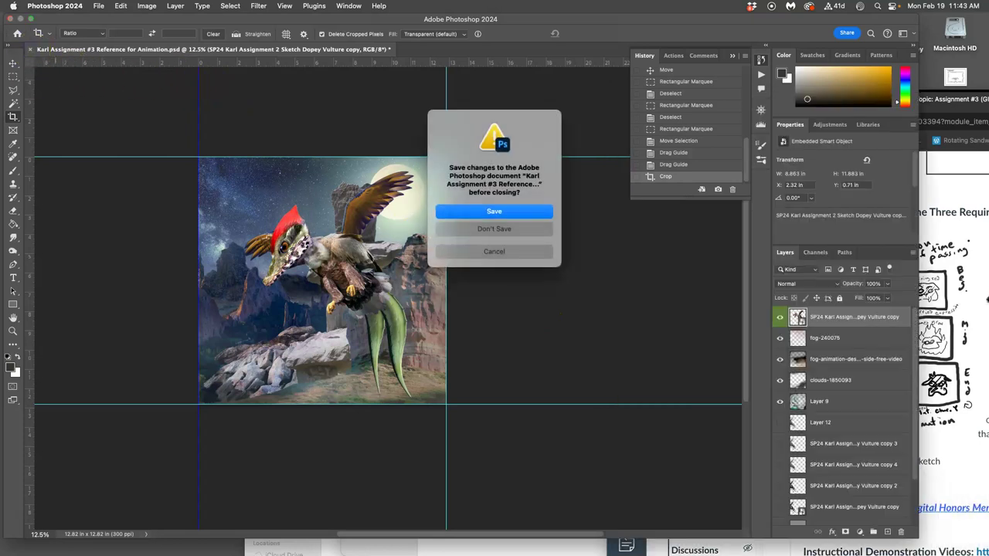
click(506, 211)
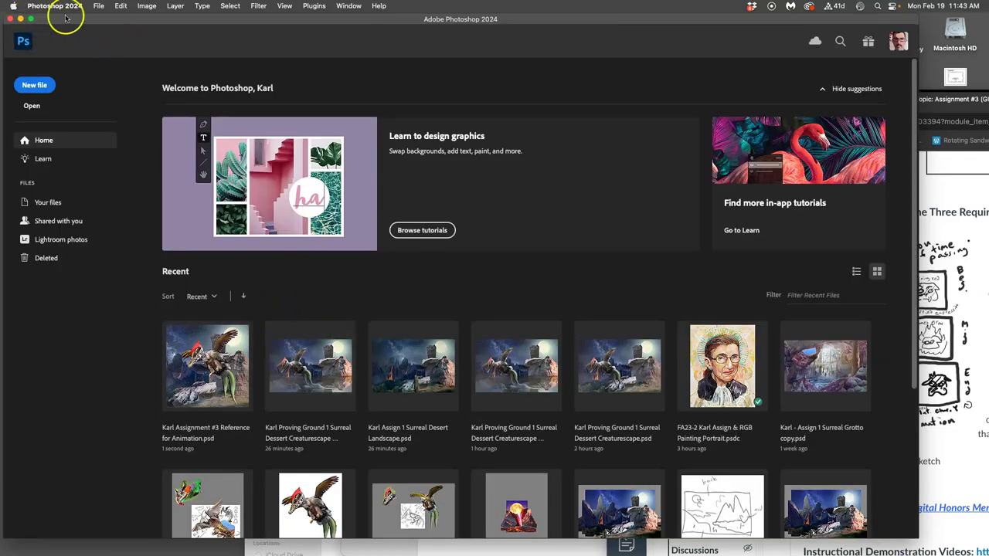
Create a new 11 x 14 inch, 350 ppi document from the Custom preset
click(99, 7)
click(108, 21)
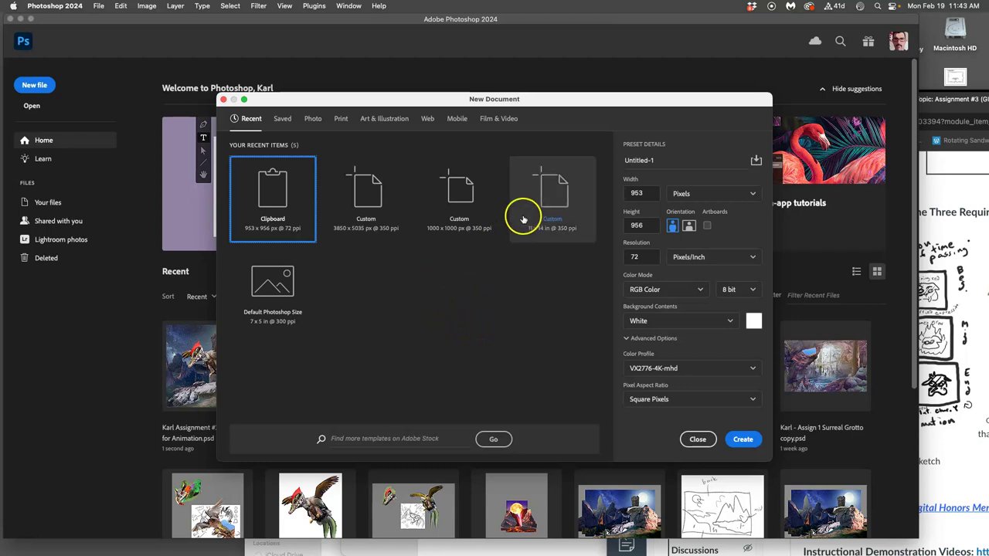
click(552, 205)
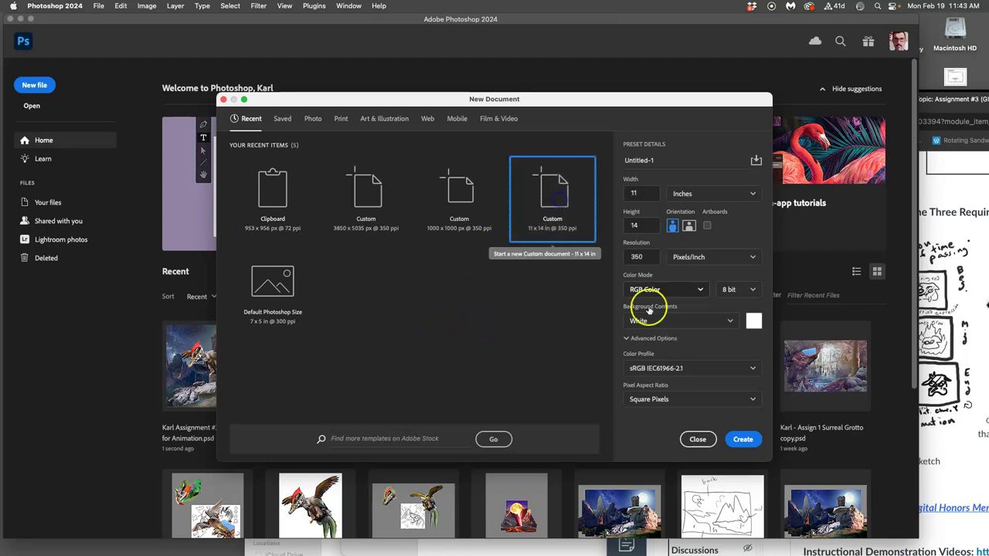
click(741, 439)
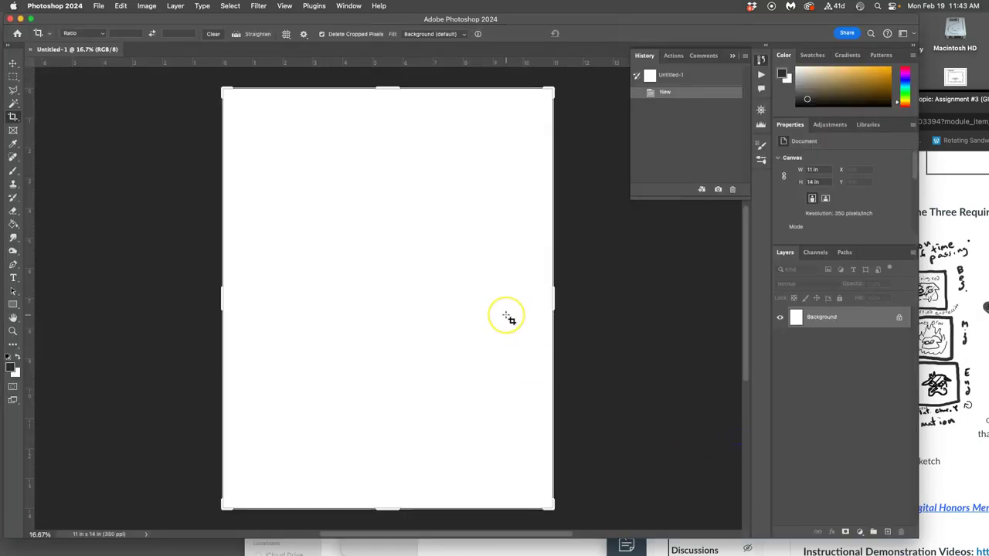
Add an empty Layer 1 and pick the Brush tool to lower its opacity
click(887, 531)
click(13, 171)
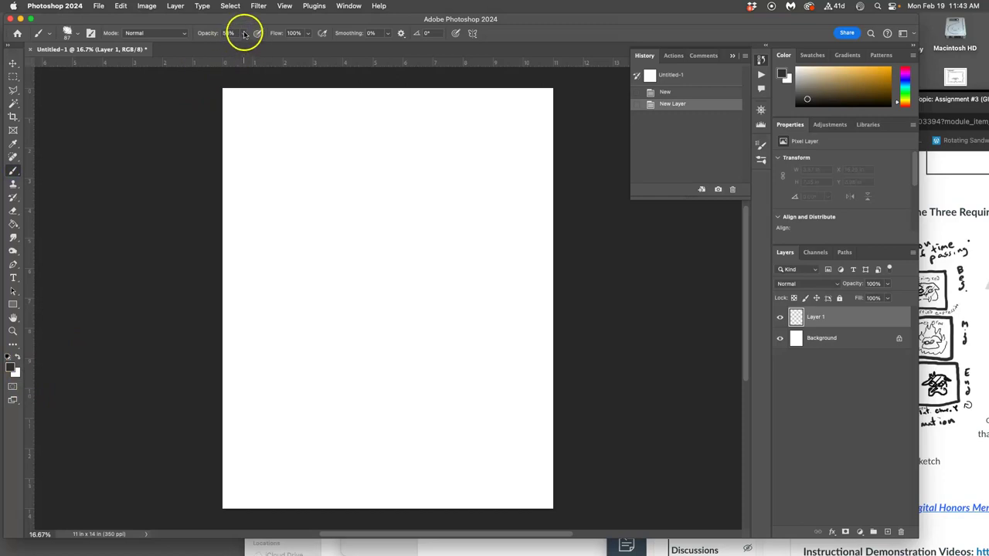
click(243, 33)
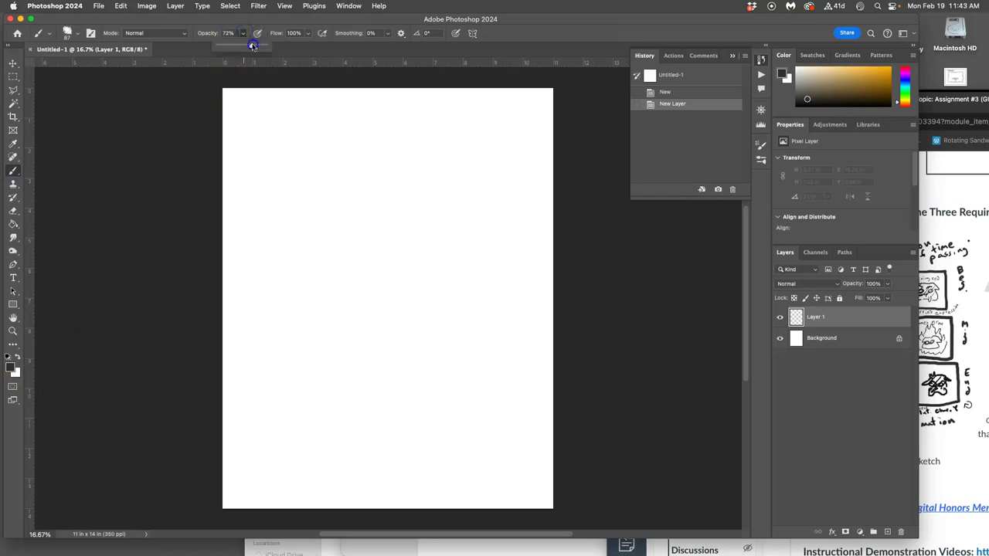
At about 71% brush opacity, draw the first row of three boxes labelled Begin
drag(252, 46, 251, 46)
mouse_move(251, 147)
mouse_down()
mouse_move(244, 229)
mouse_move(250, 151)
mouse_move(336, 144)
mouse_move(341, 236)
mouse_move(244, 240)
mouse_up()
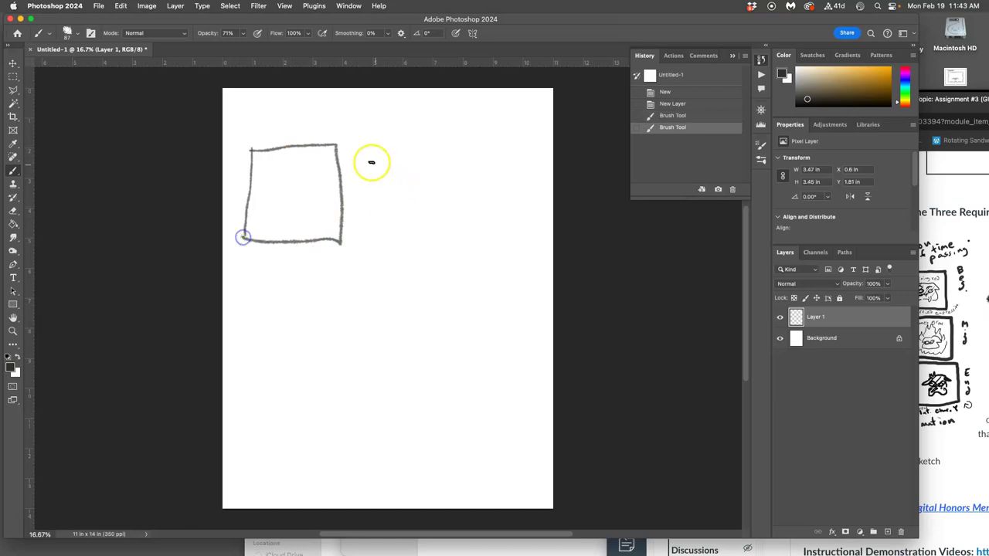
drag(355, 147, 356, 242)
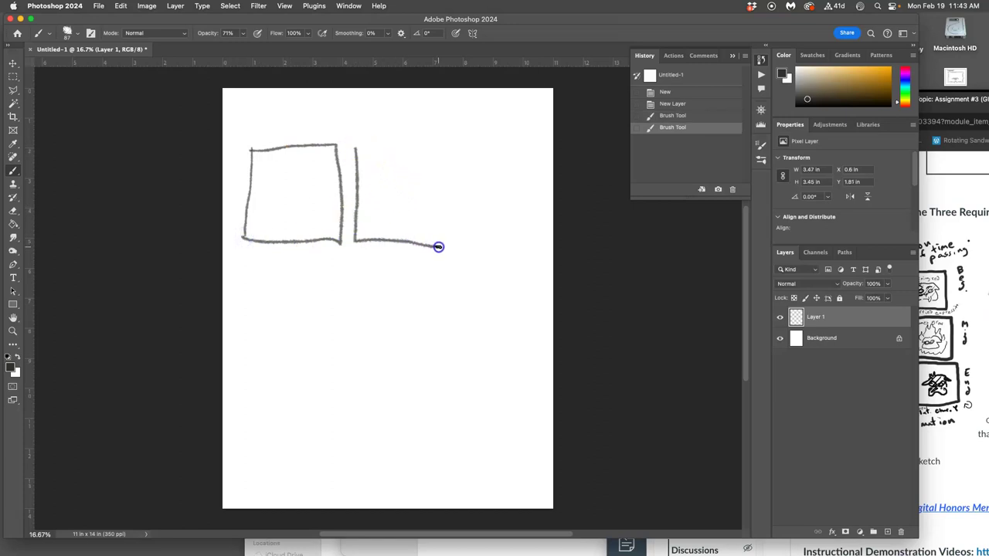
drag(438, 246, 443, 189)
drag(356, 147, 357, 146)
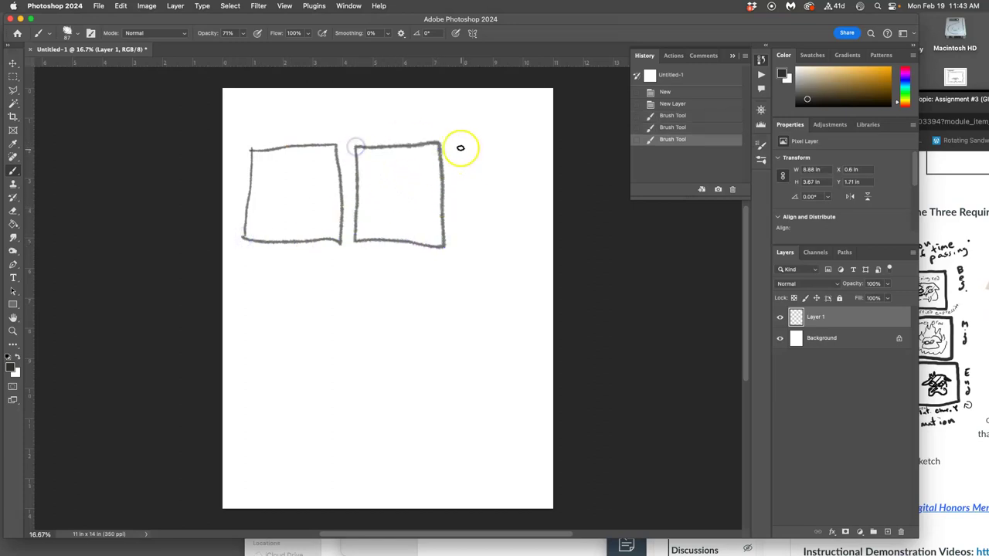
drag(456, 145, 459, 242)
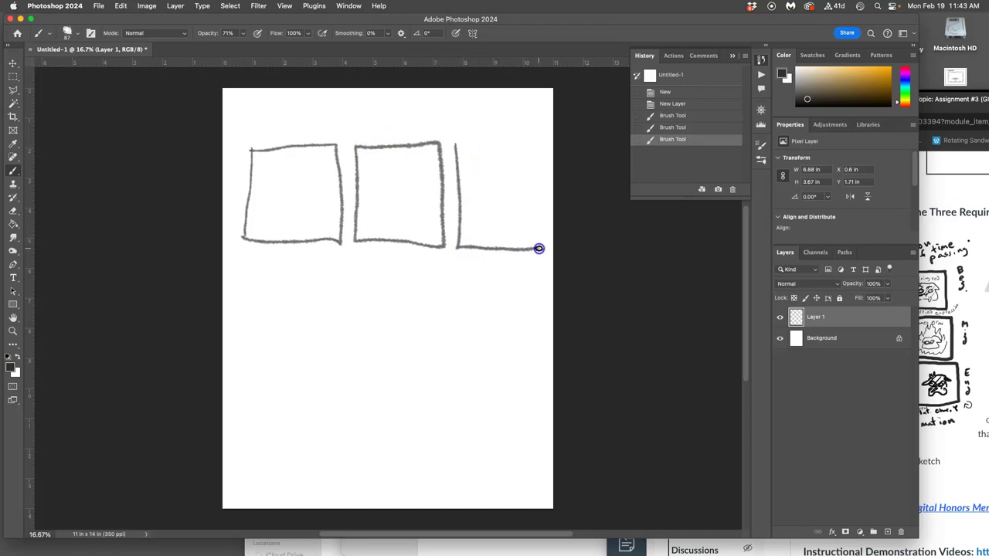
mouse_move(538, 248)
mouse_down()
mouse_move(537, 138)
mouse_move(455, 144)
mouse_up()
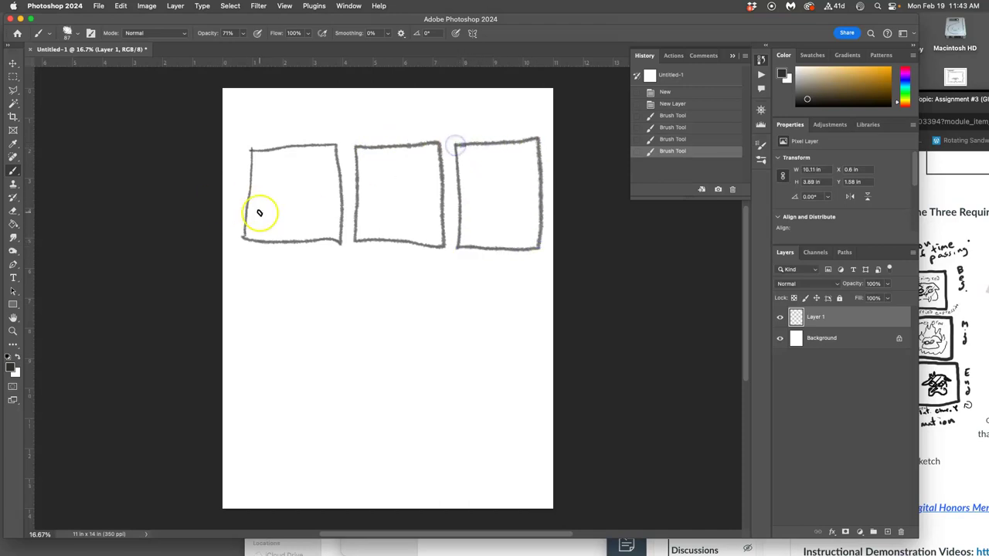
drag(232, 222, 232, 192)
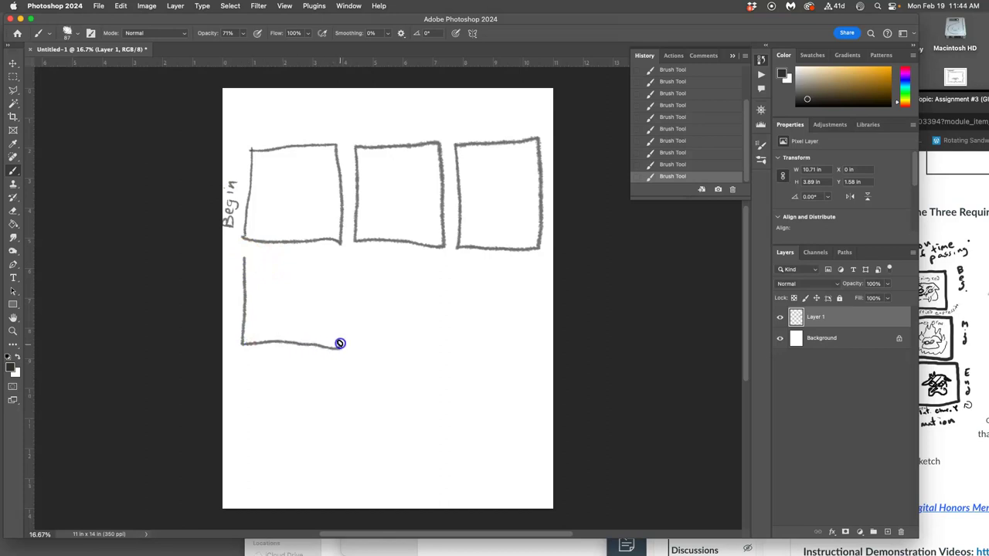
Draw the second row of three storyboard boxes
drag(249, 261, 250, 261)
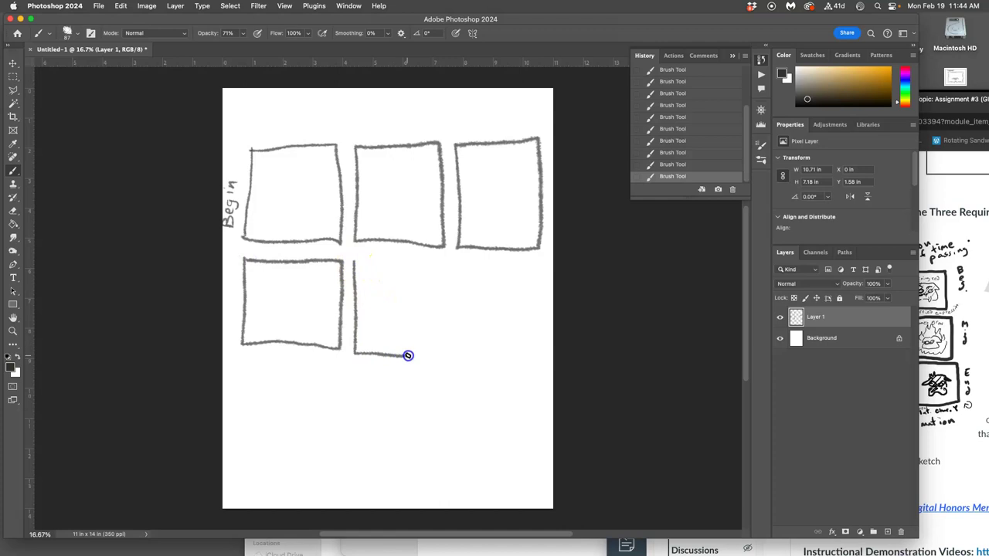
drag(444, 354, 447, 291)
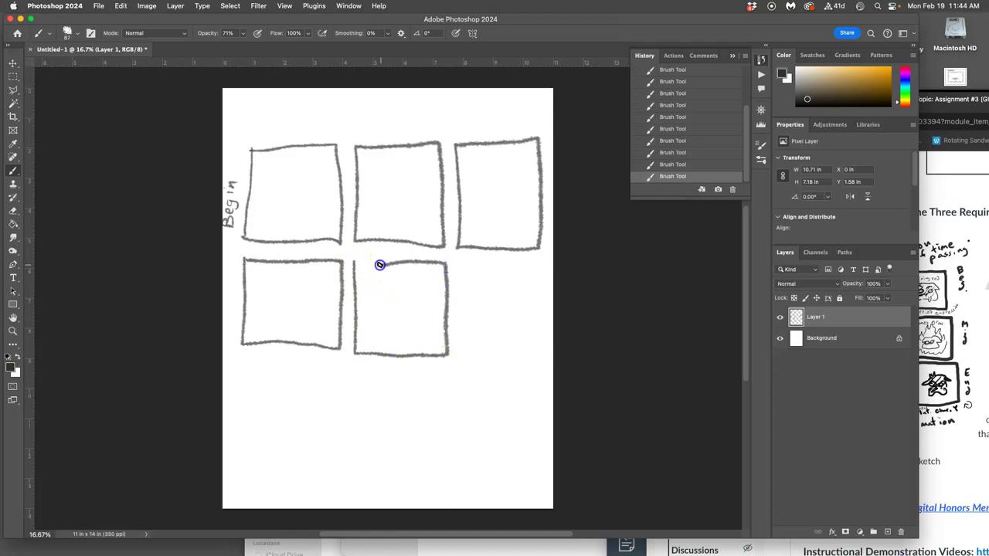
drag(354, 263, 356, 263)
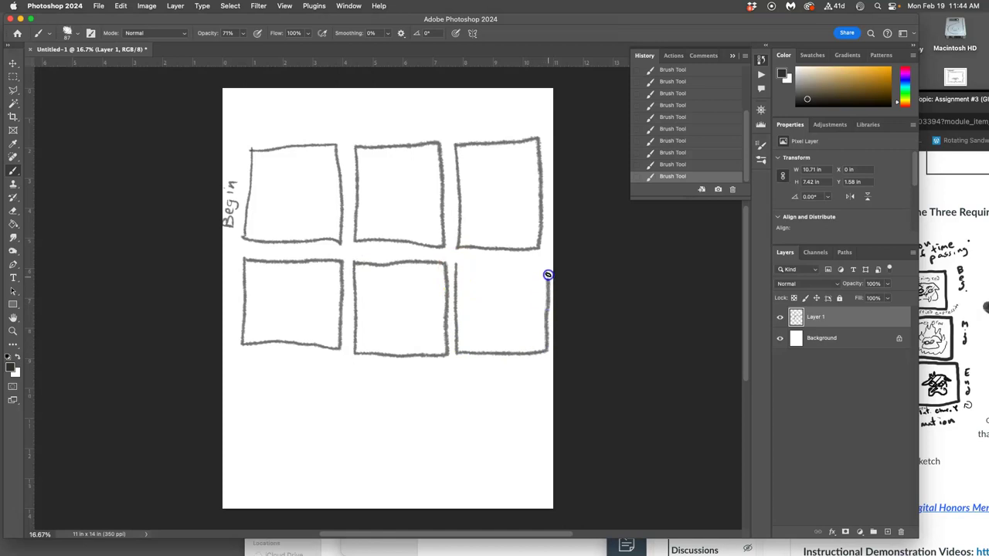
drag(459, 262, 459, 262)
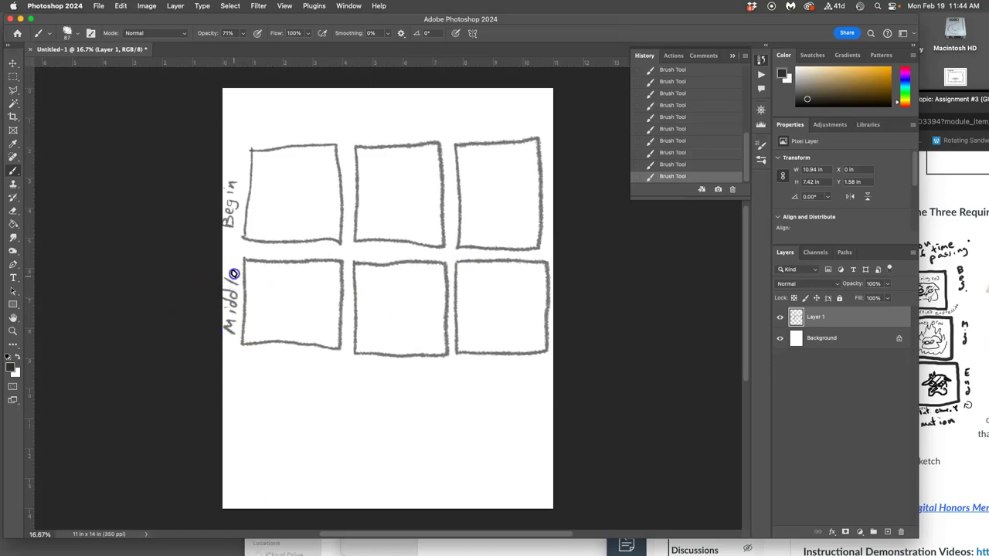
Finish the Middle label and draw the third row of boxes
drag(233, 273, 233, 271)
drag(247, 363, 250, 418)
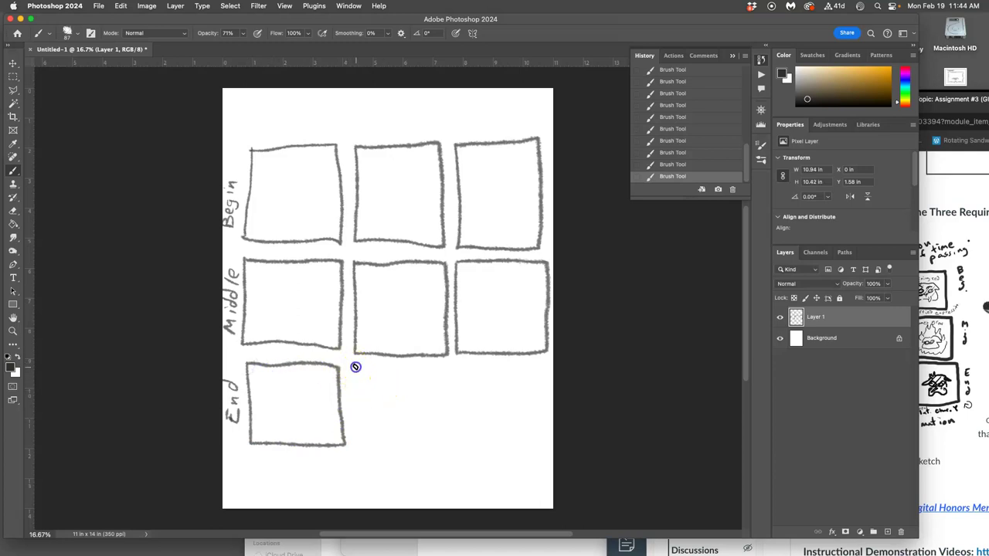
drag(434, 448, 446, 405)
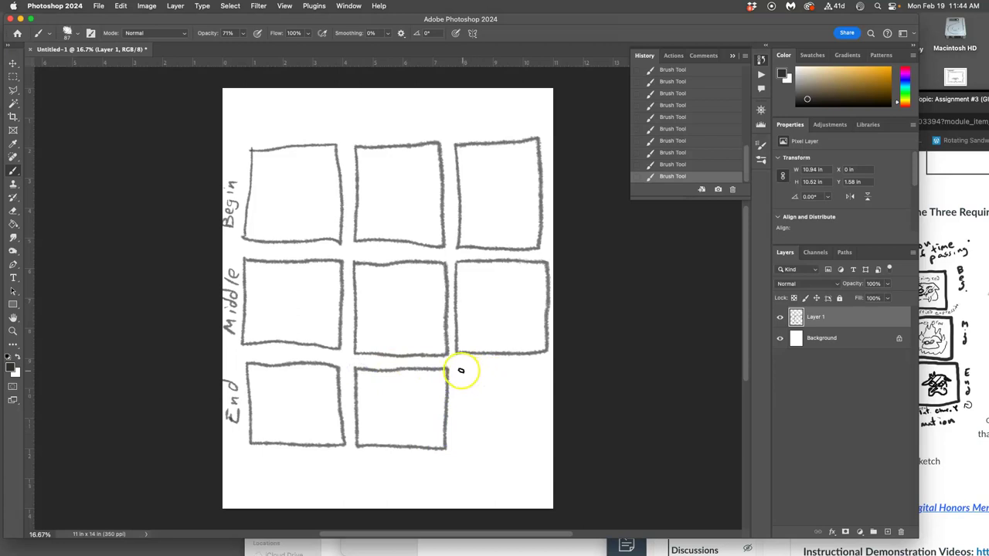
drag(456, 366, 456, 376)
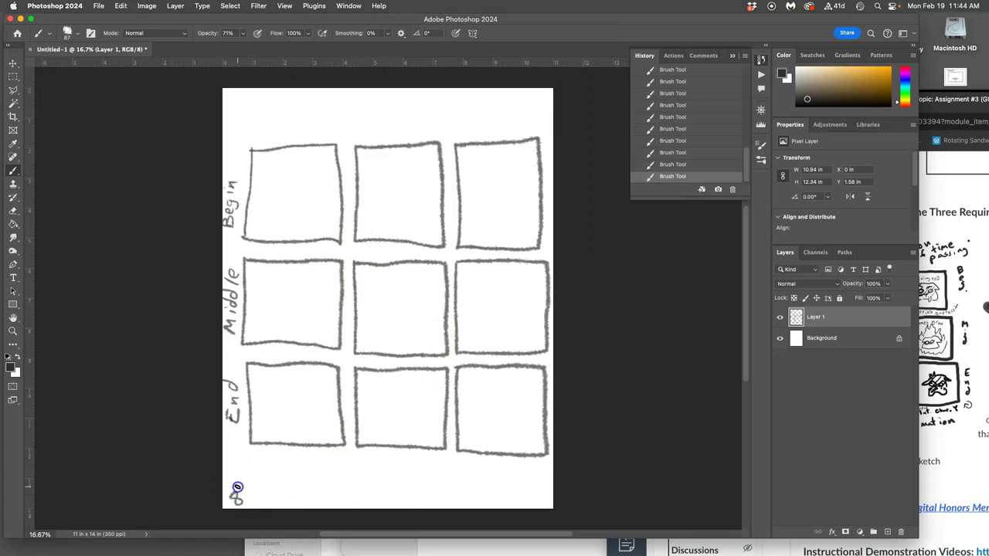
drag(255, 490, 254, 503)
drag(250, 497, 269, 474)
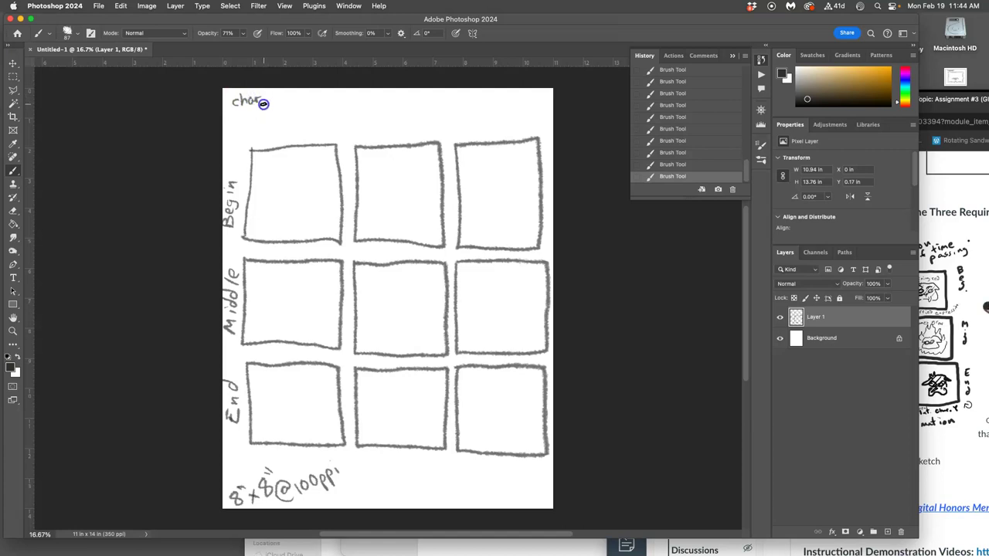
click(269, 132)
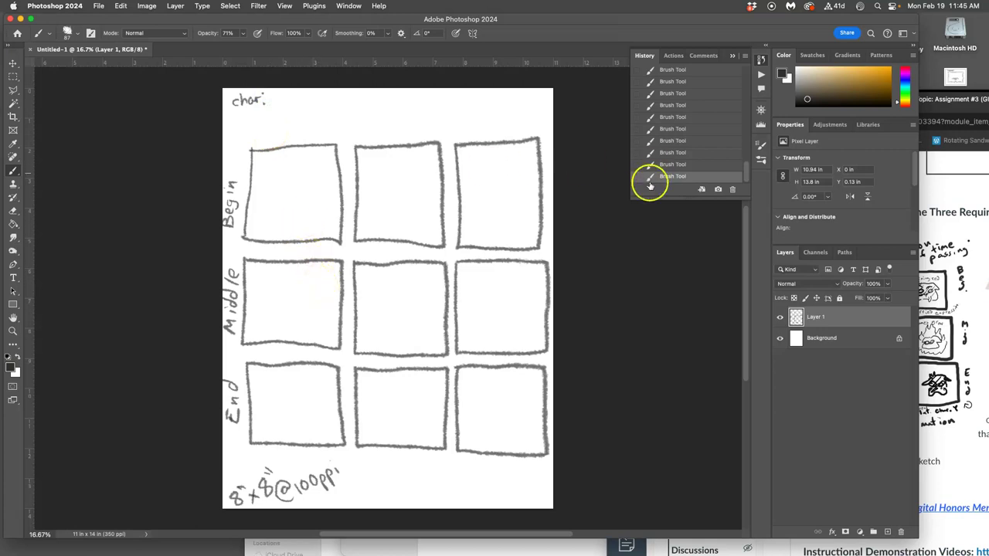
Open the vulture composite screenshot from the desktop in Preview and move it left
key(F11)
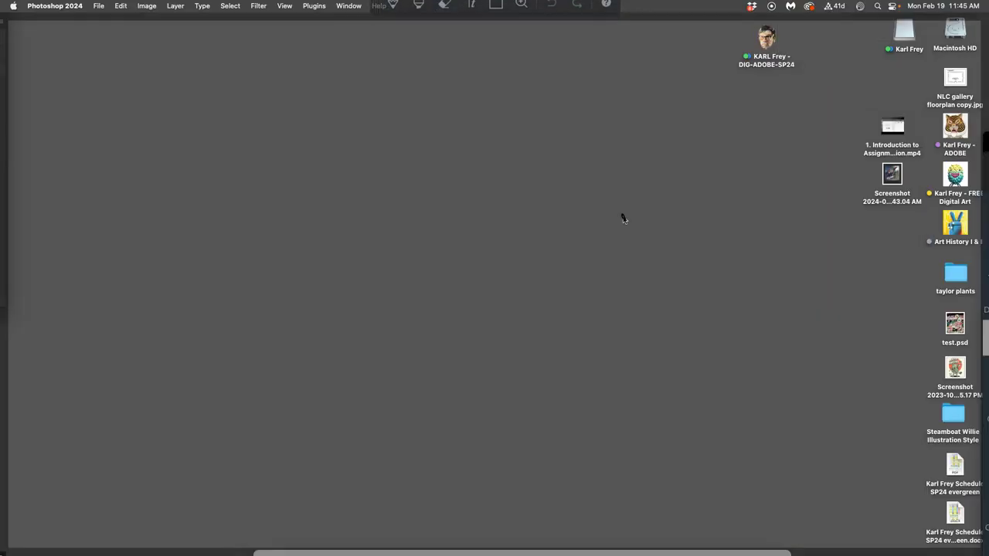
double_click(895, 179)
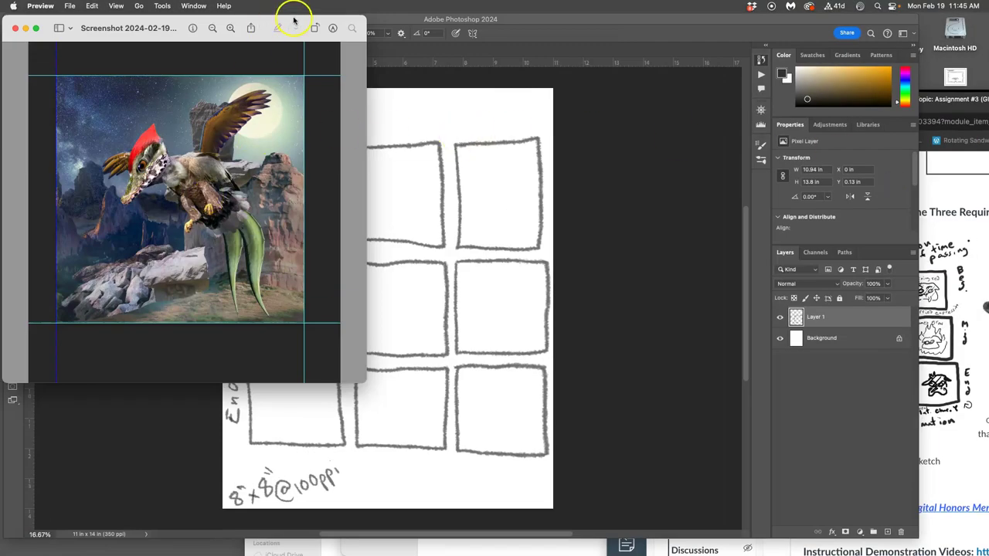
drag(294, 21, 251, 19)
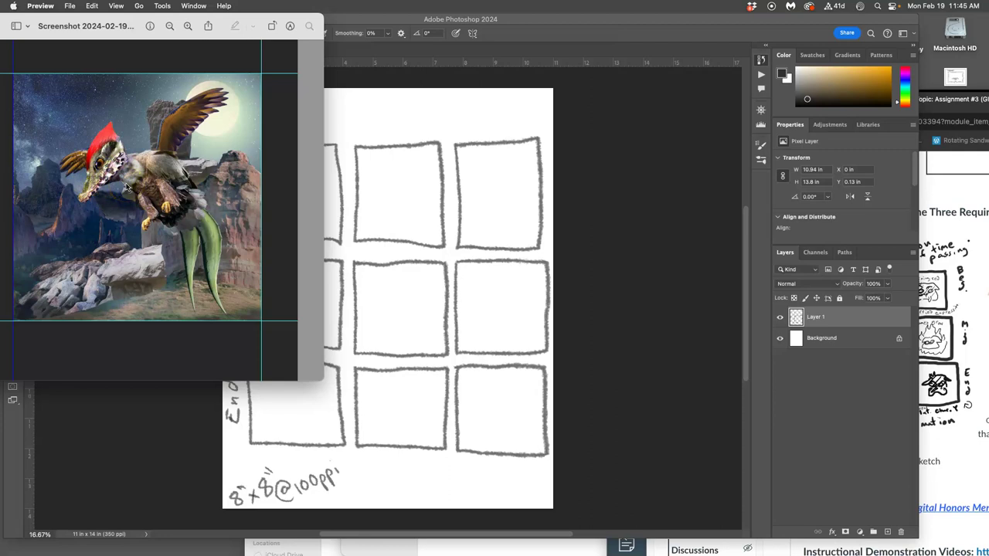
Handwrite 'X + Y' after 'char.' on the canvas, then bring the Chrome course page forward
click(399, 124)
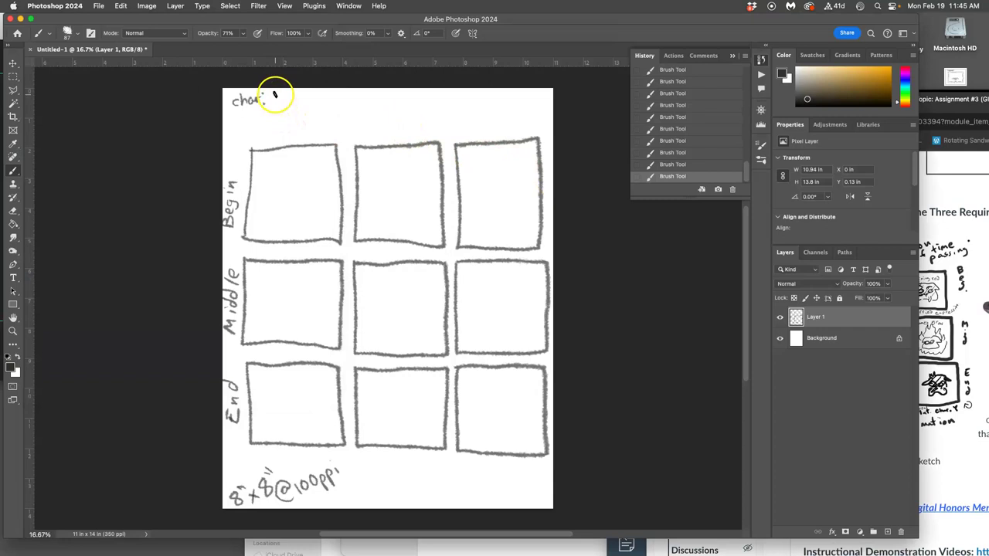
drag(290, 96, 295, 99)
drag(302, 98, 305, 92)
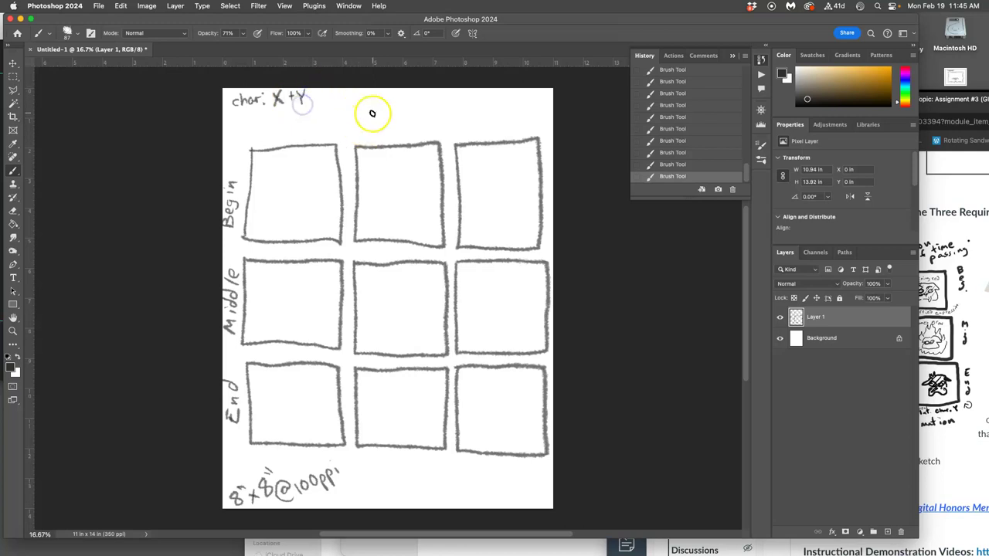
drag(963, 48, 563, 49)
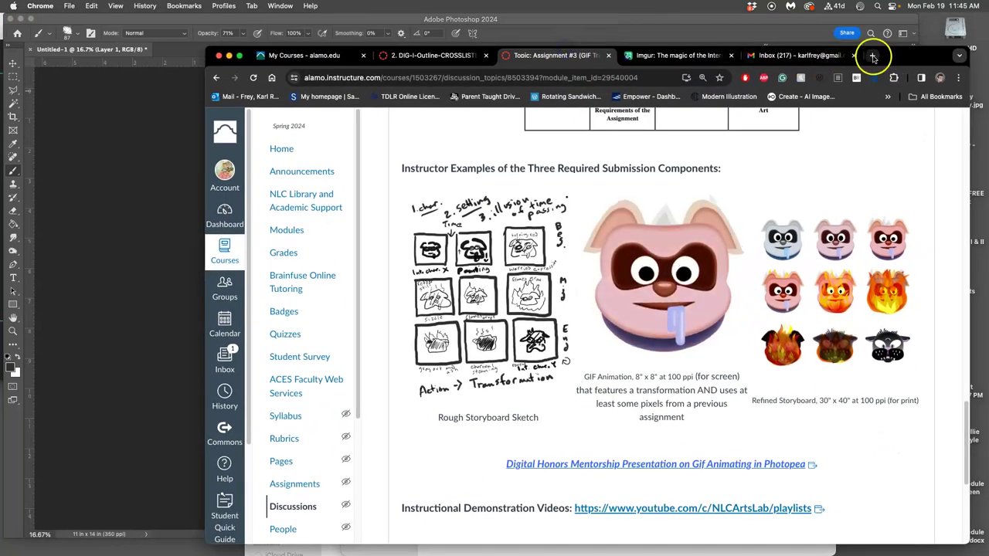
Google 'neon mosquito adopt me', then trim the query to just 'neon mosquito'
click(872, 55)
text(neon m)
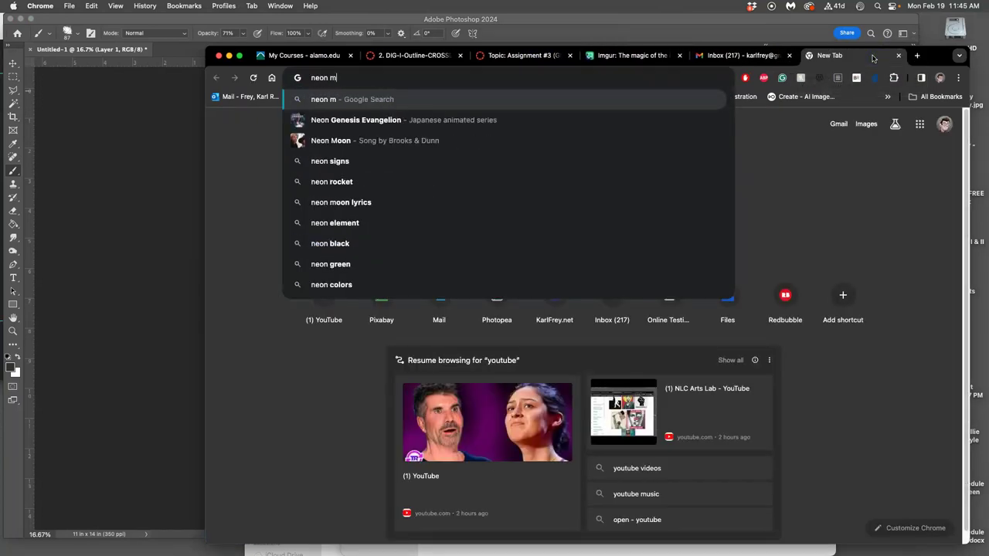
text(osquito)
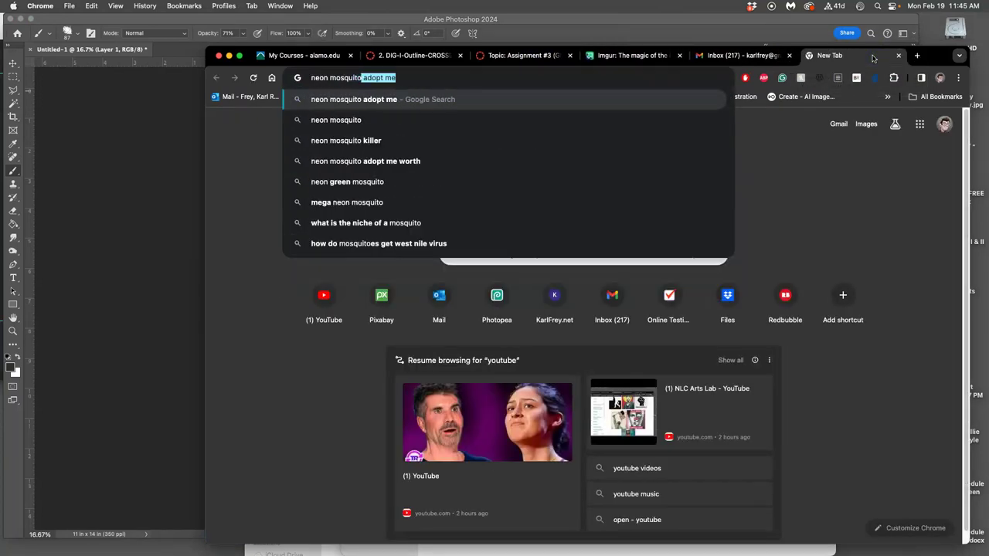
key(Return)
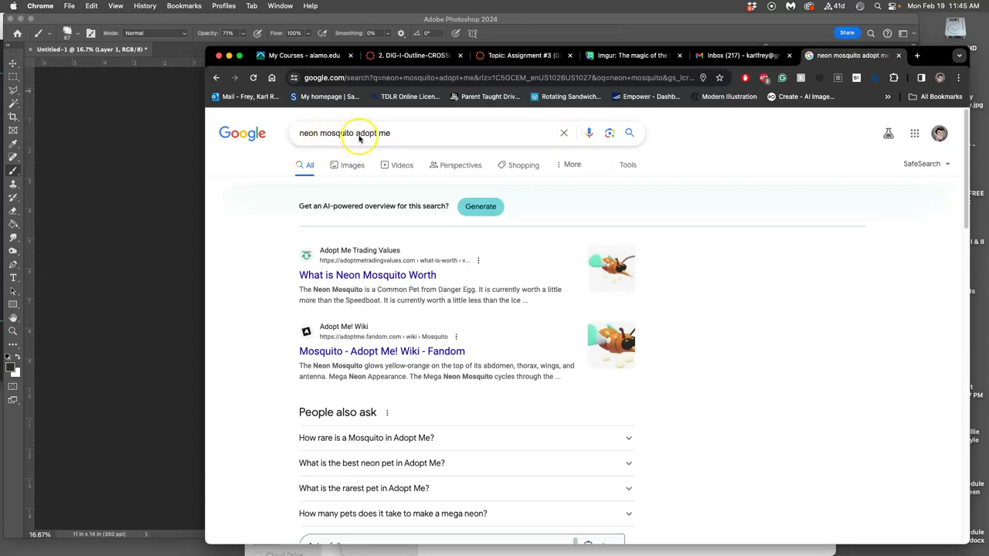
drag(355, 135, 384, 135)
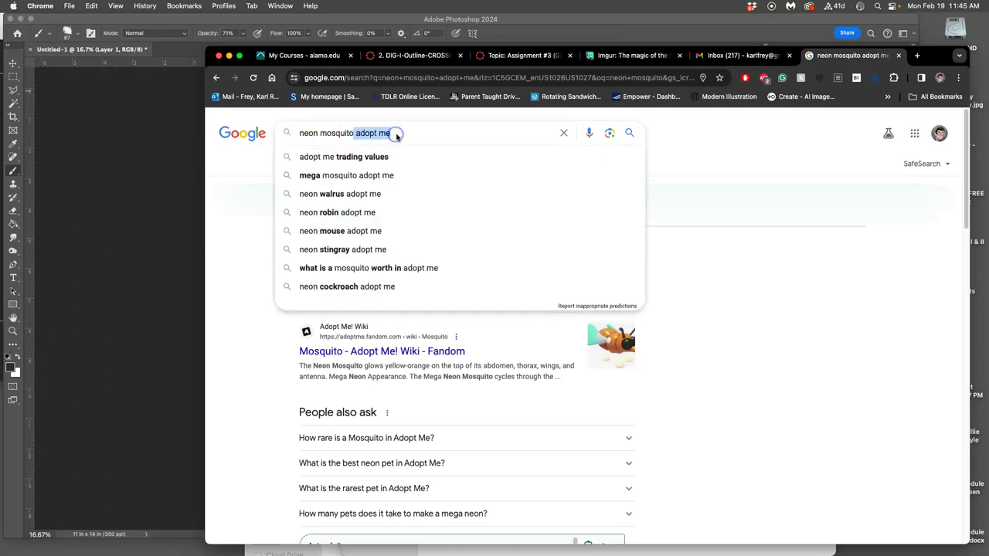
key(BackSpace)
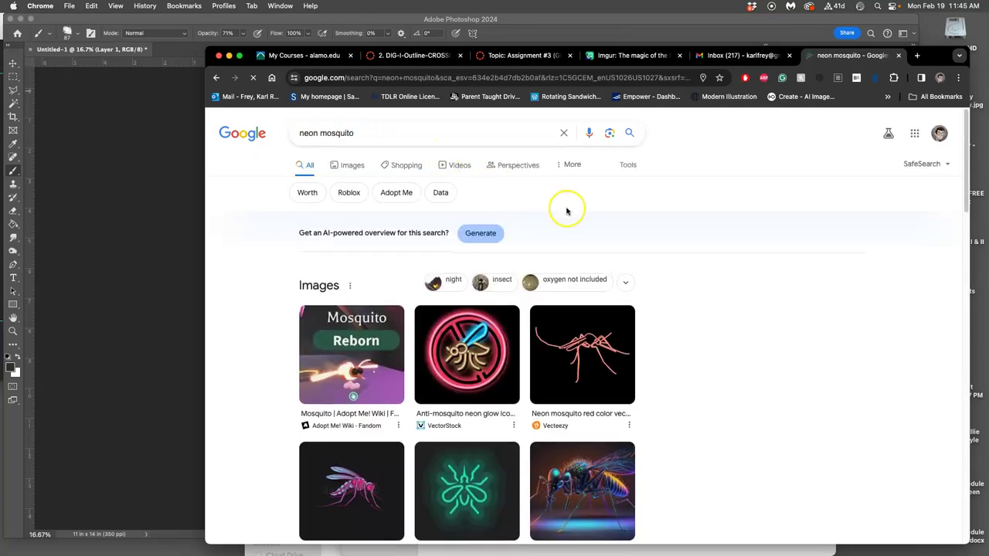
scroll(713, 303, down, 3)
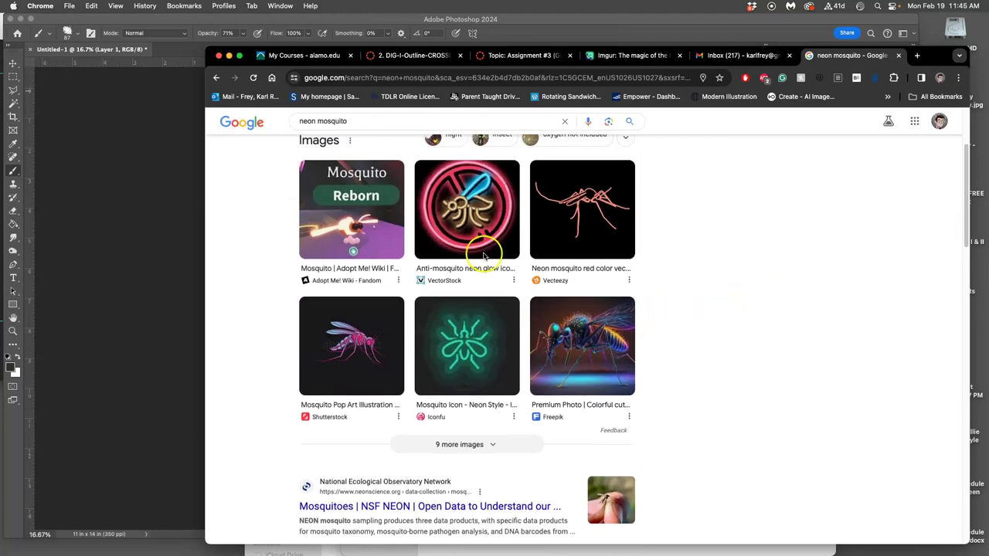
scroll(432, 232, up, 3)
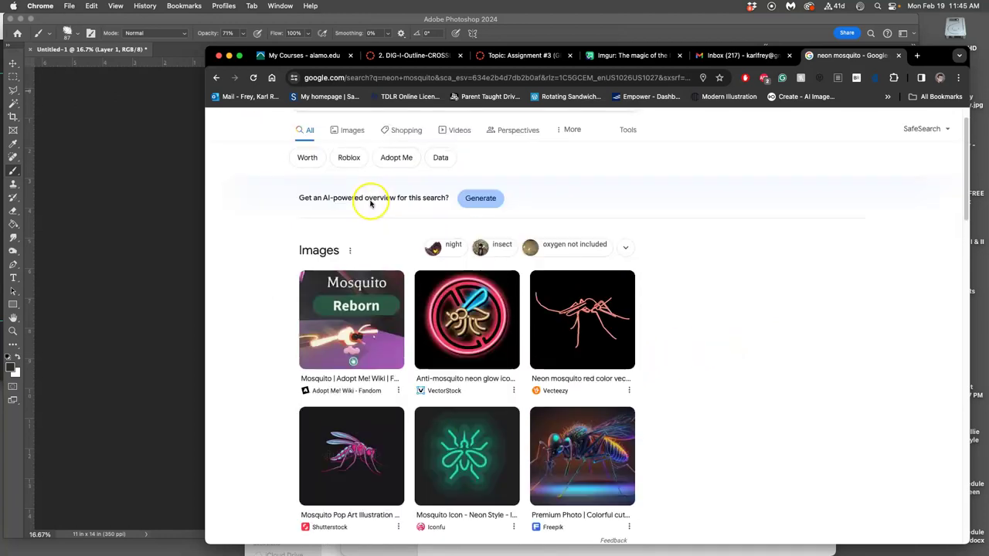
scroll(348, 159, up, 1)
Browse the neon mosquito image results, then return to the Photoshop storyboard
click(352, 150)
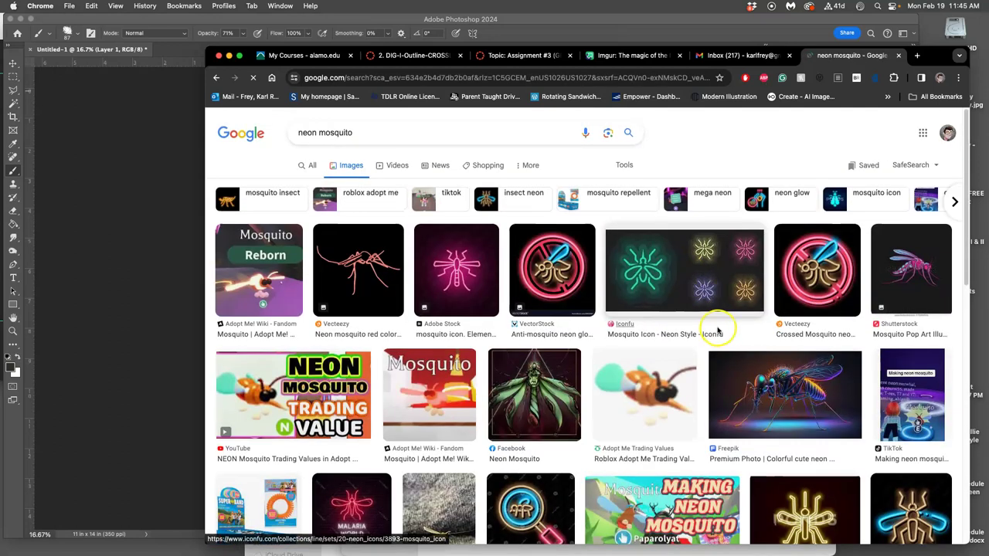
scroll(742, 313, down, 1)
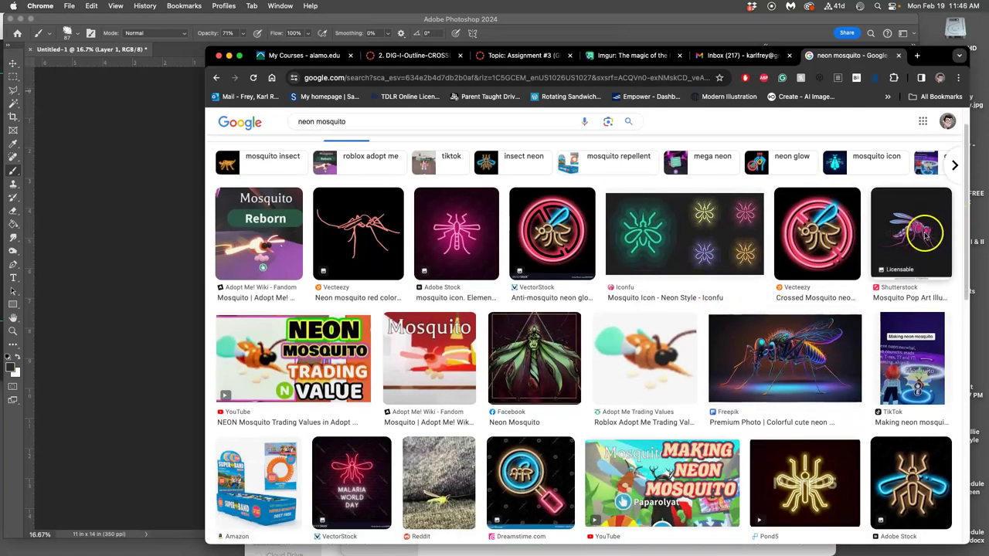
scroll(851, 248, down, 1)
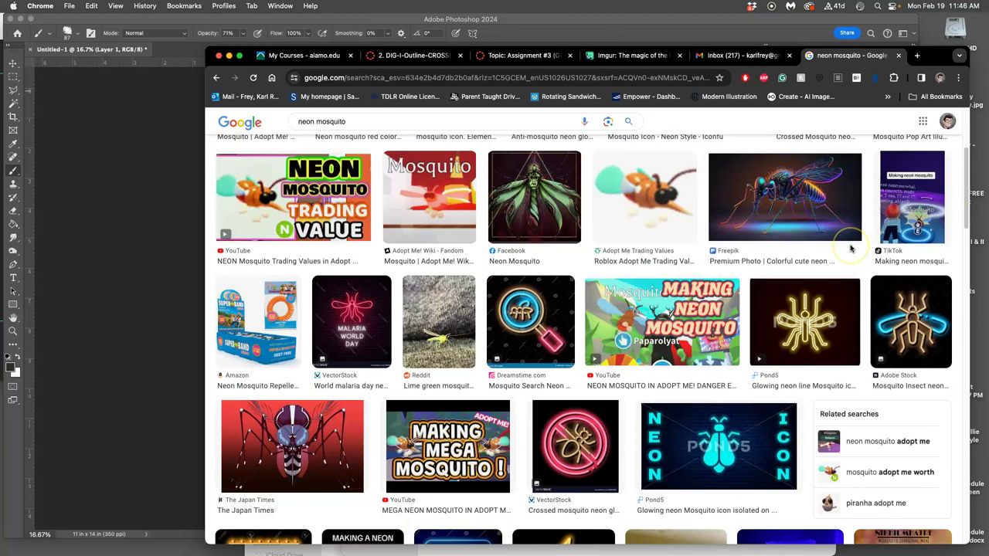
scroll(850, 248, down, 5)
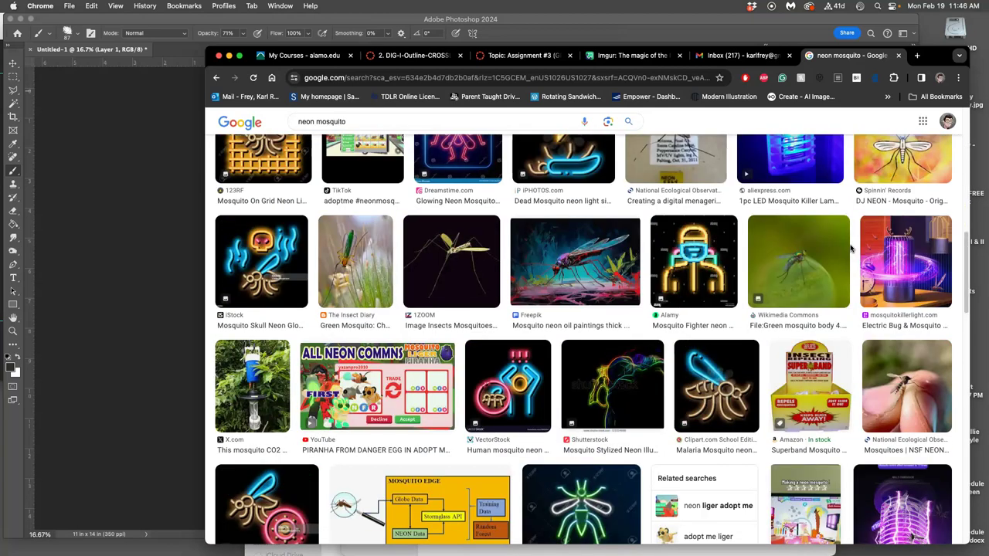
scroll(850, 248, down, 4)
scroll(849, 248, up, 5)
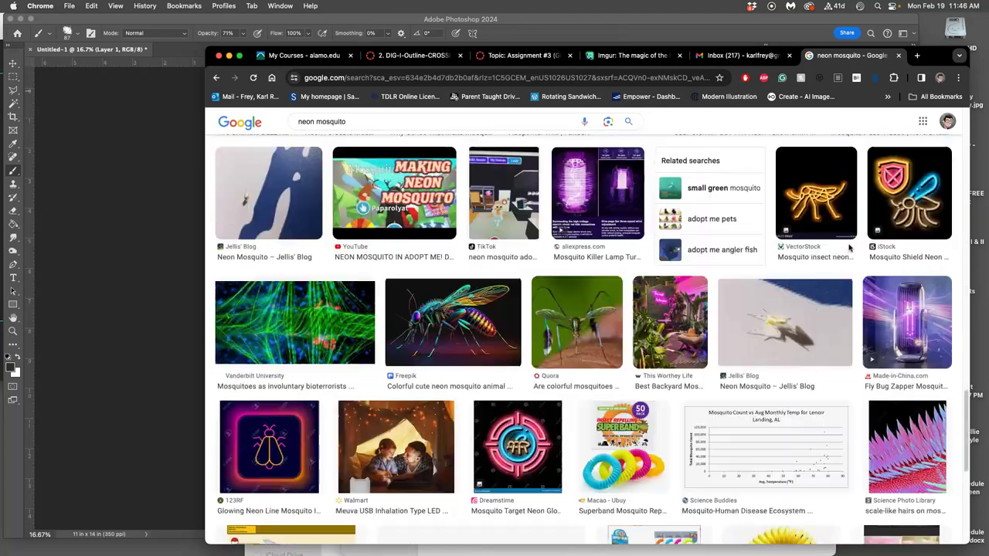
scroll(849, 248, down, 3)
scroll(849, 248, up, 3)
scroll(849, 248, up, 3)
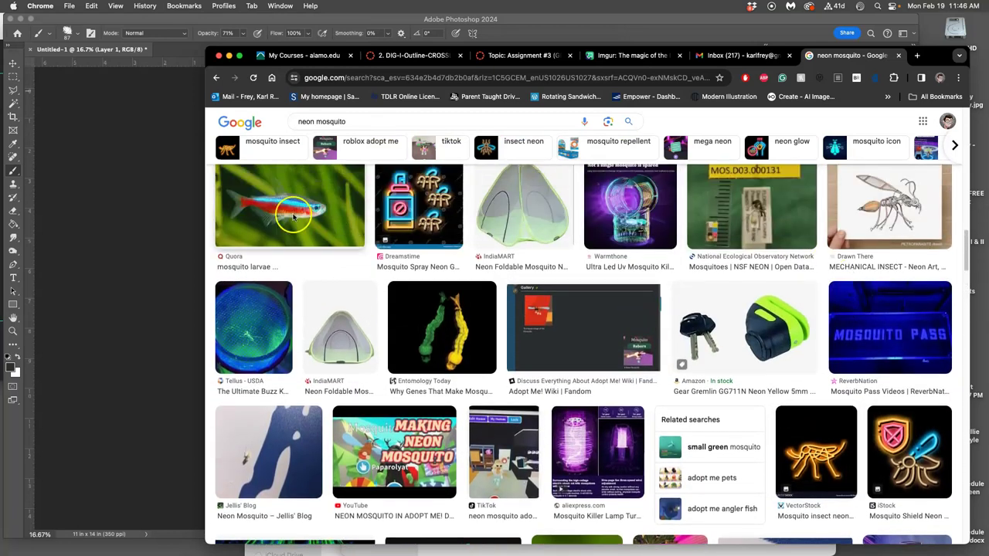
click(139, 189)
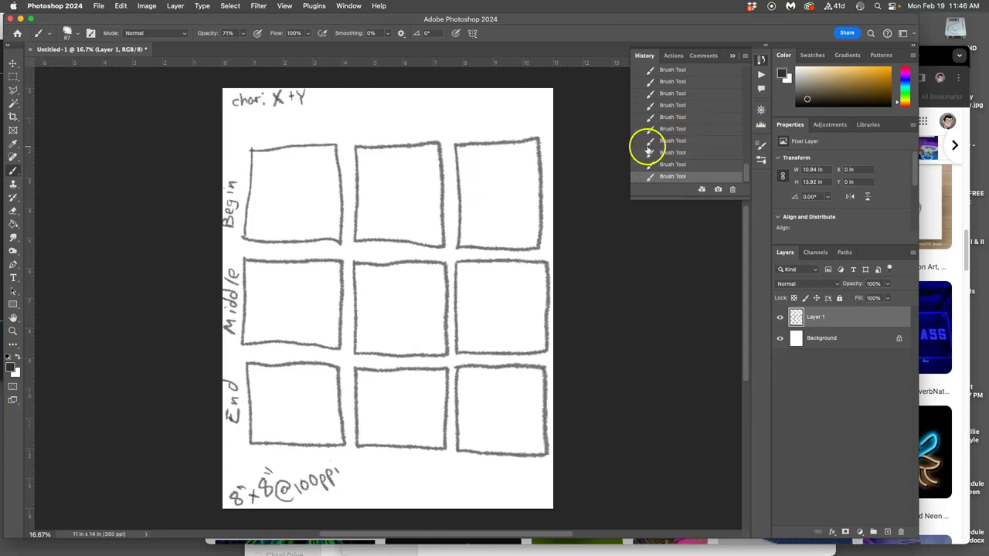
Paste the copied image, try moving and scaling it, then delete the pasted Layer 2
key(super+v)
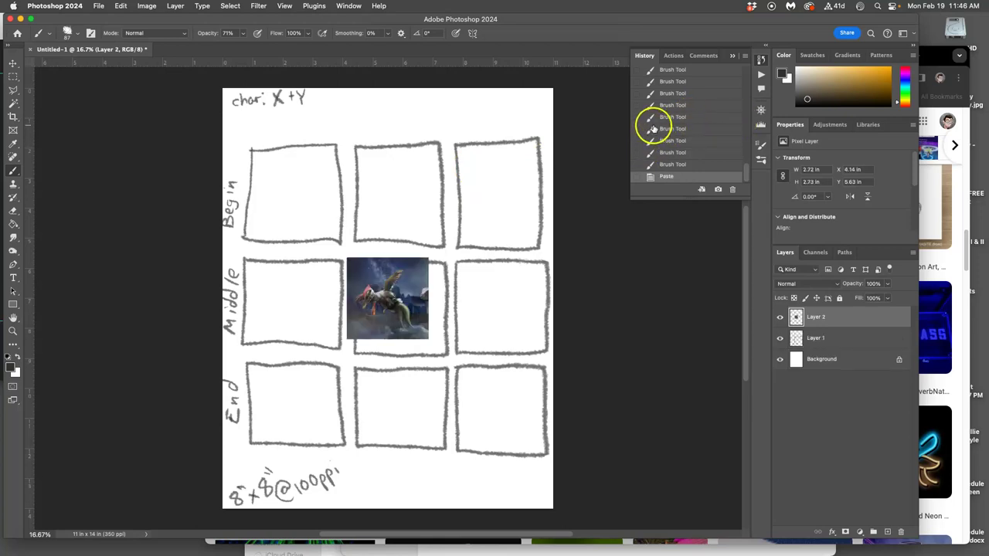
click(13, 63)
drag(381, 311, 510, 133)
key(super+t)
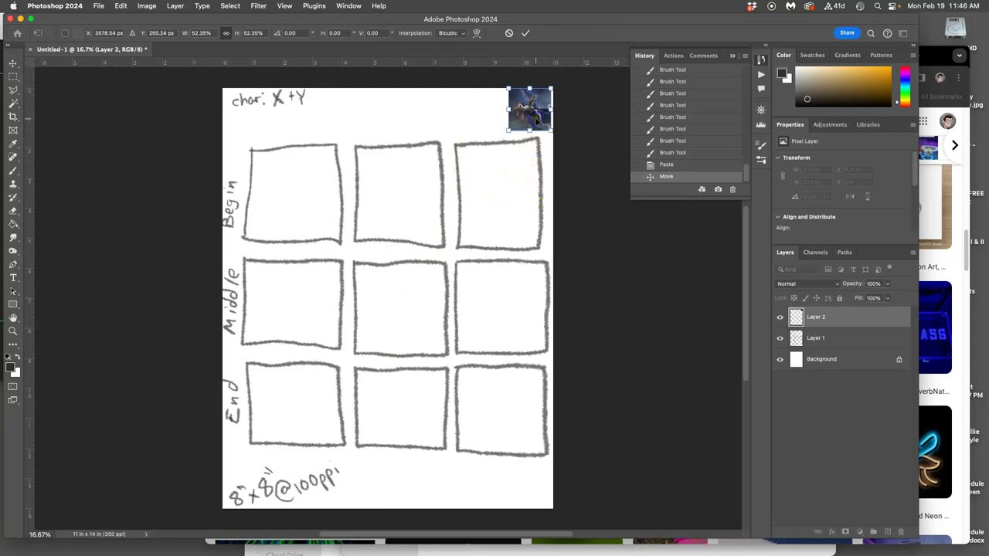
double_click(855, 317)
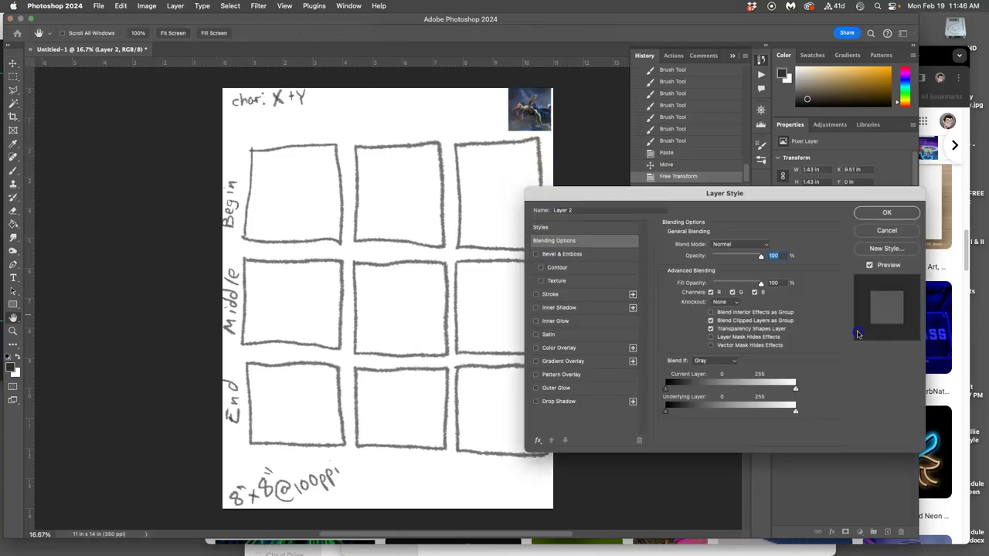
click(877, 231)
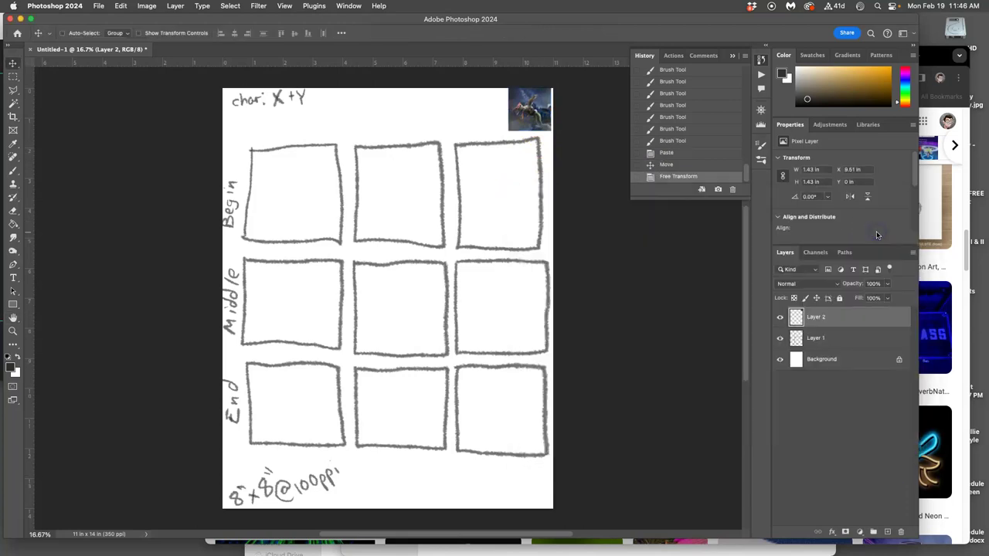
drag(850, 320, 901, 533)
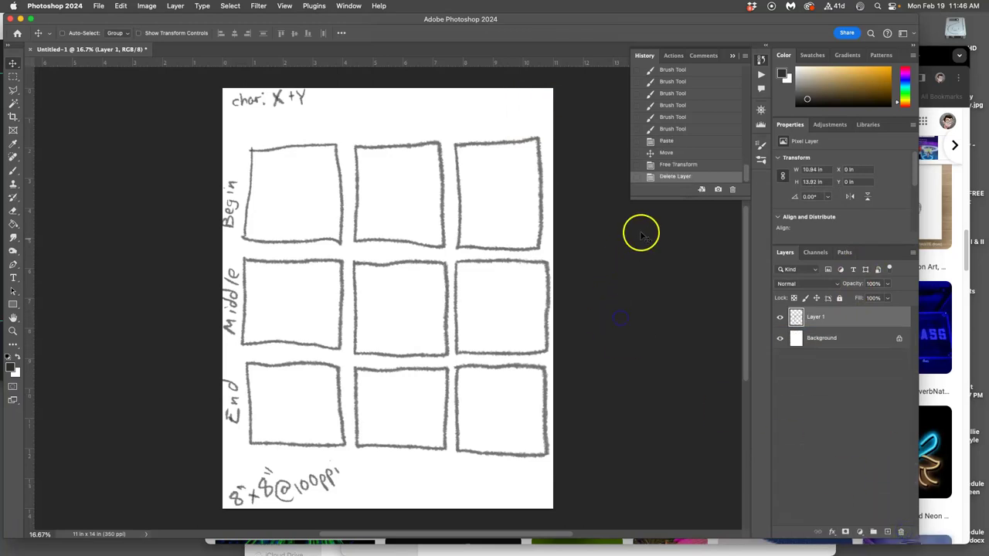
Place the desktop screenshot as a small smart object in the page's top-right corner
key(F11)
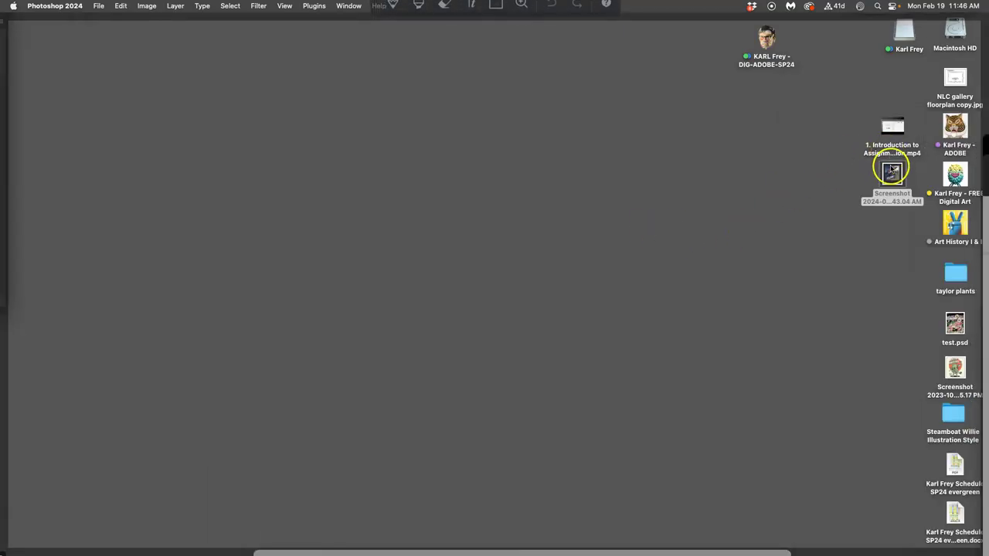
drag(894, 172, 474, 207)
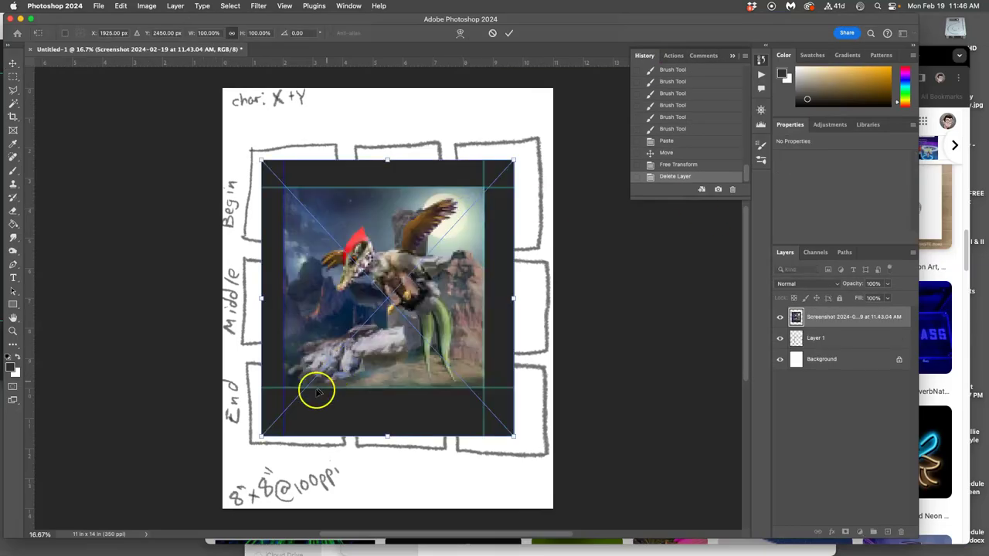
drag(259, 437, 541, 123)
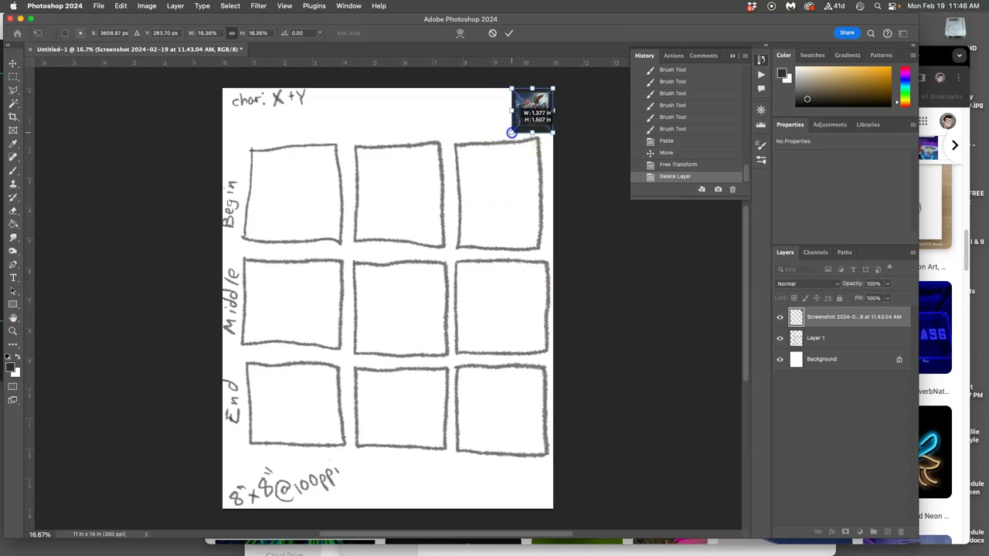
key(Return)
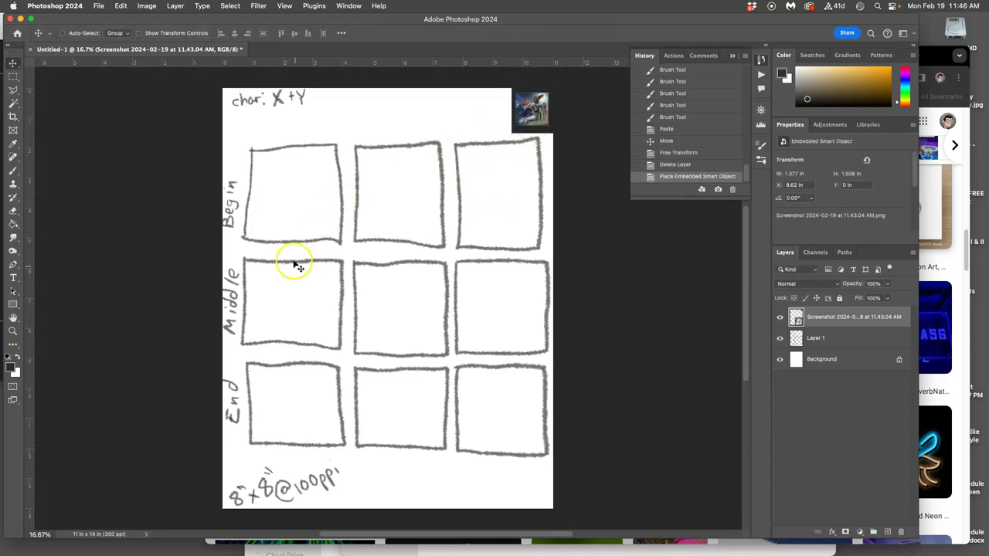
Sketch a mountain ridge and a sun circle in the first Begin panel
click(13, 171)
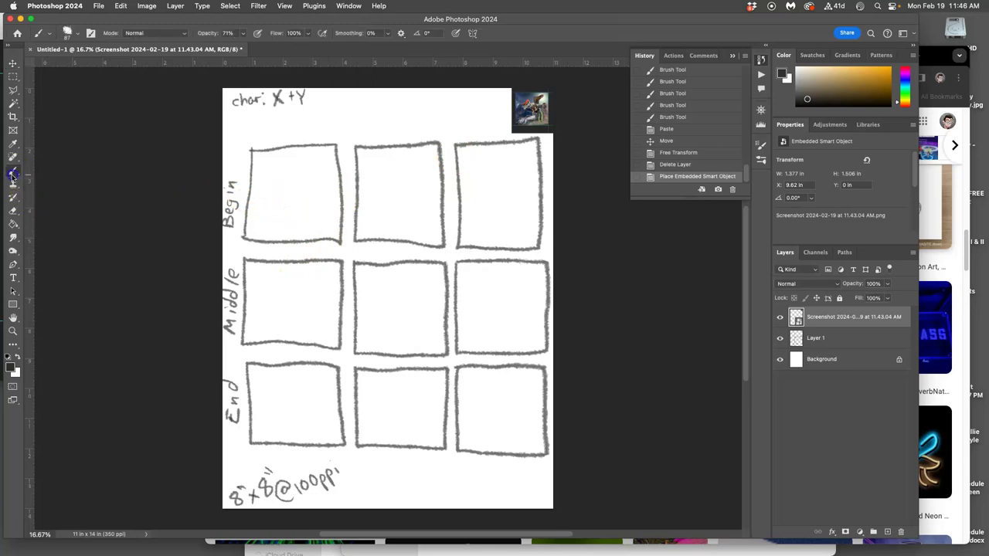
click(249, 195)
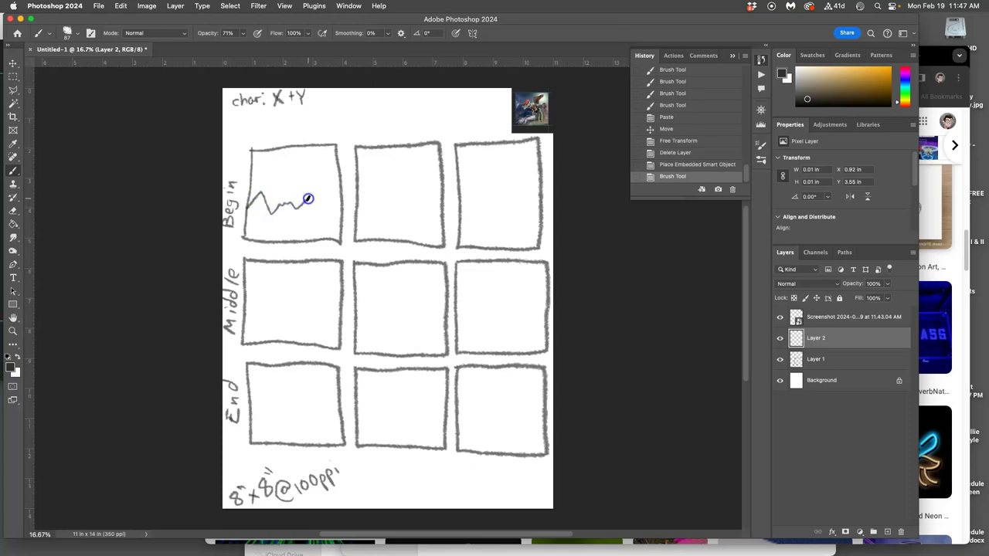
drag(320, 193, 345, 204)
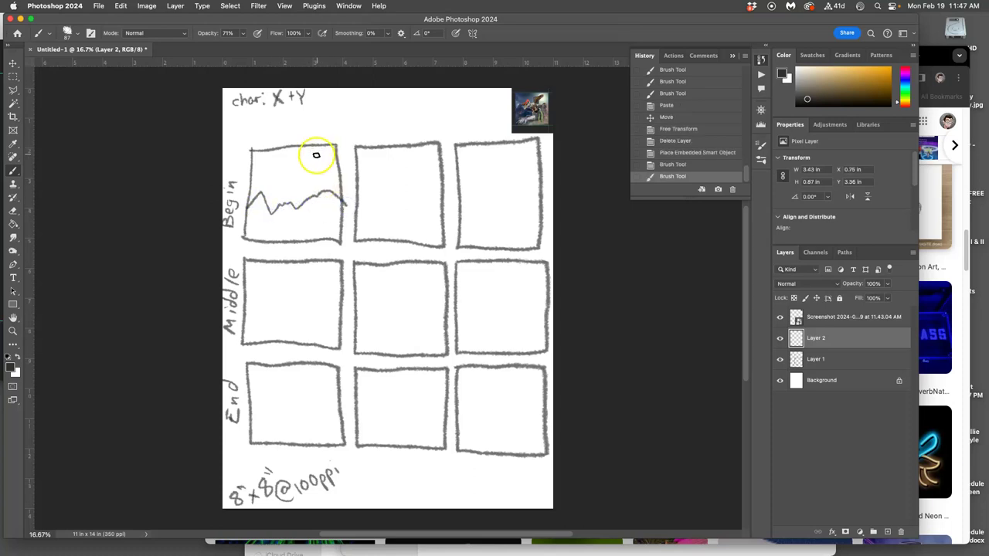
mouse_move(318, 151)
mouse_down()
mouse_move(310, 157)
mouse_move(321, 153)
mouse_up()
mouse_move(241, 119)
mouse_down()
mouse_move(234, 130)
mouse_move(272, 121)
mouse_up()
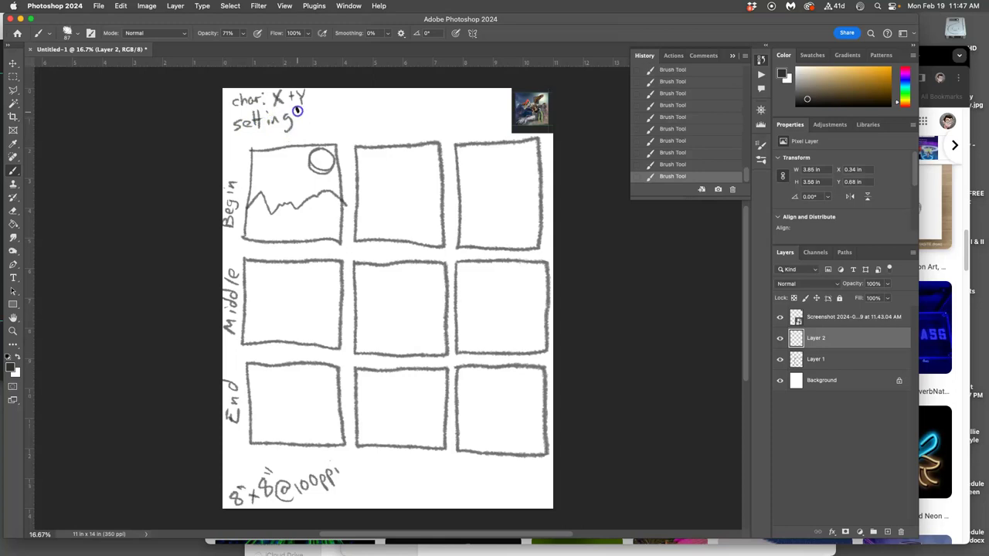
Handwrite 'setting: surreal desert' under the char label
click(300, 113)
click(300, 121)
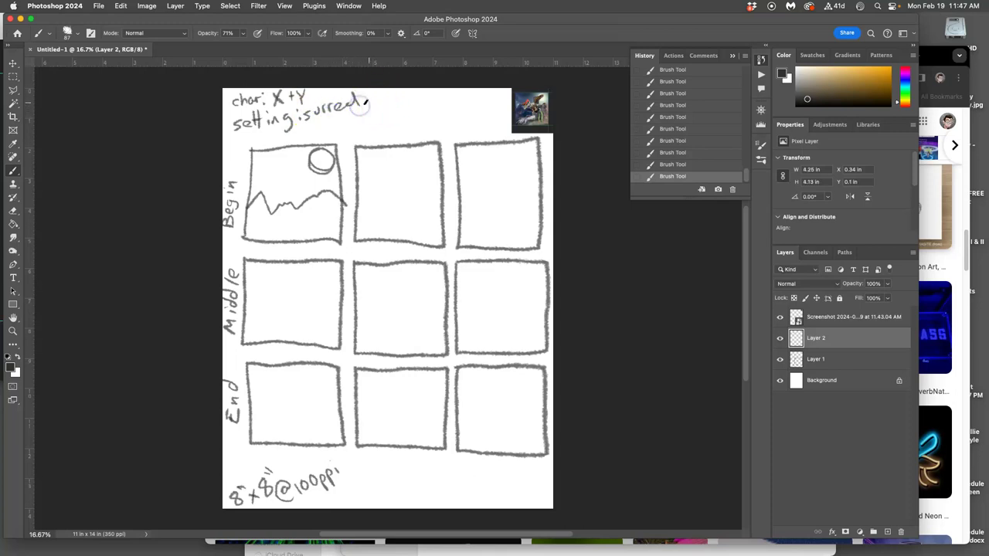
mouse_move(354, 97)
mouse_down()
mouse_move(360, 107)
mouse_move(375, 100)
mouse_up()
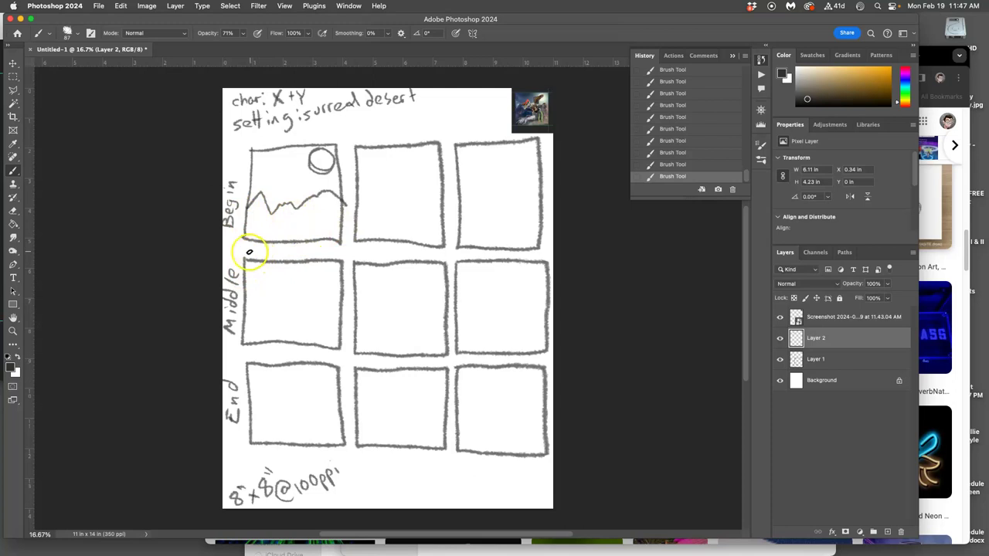
Caption the first storyboard panel 'est. setting'
click(252, 251)
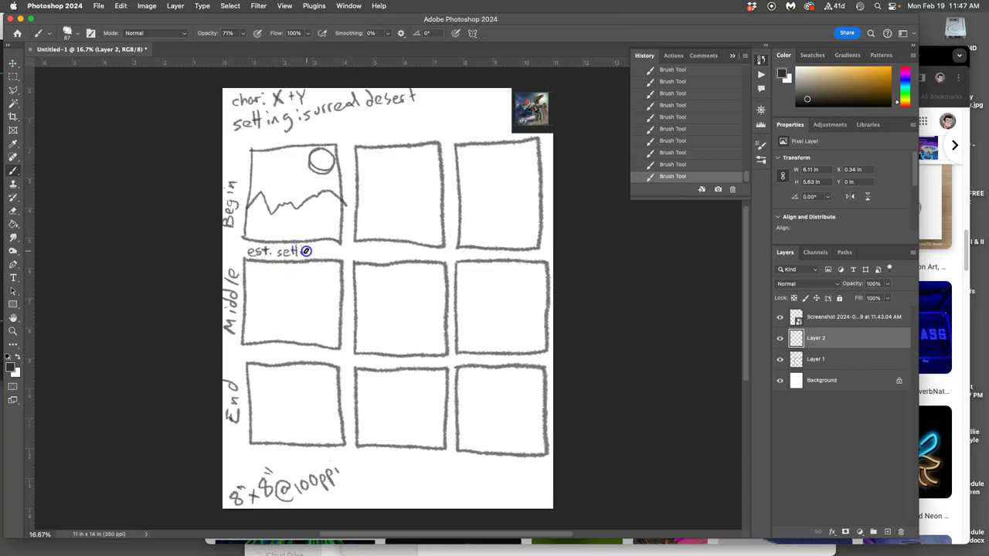
drag(315, 250, 320, 254)
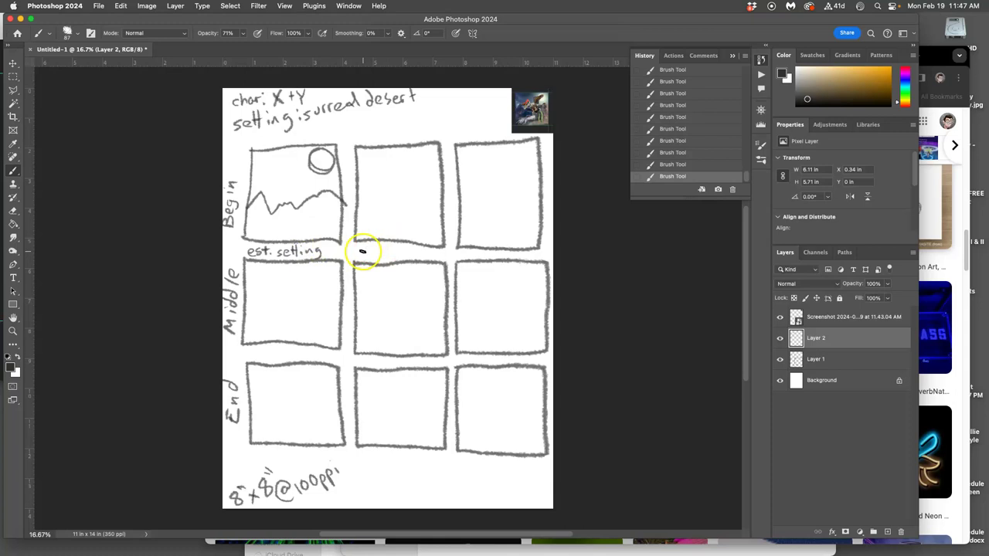
click(362, 254)
Sketch the Y figure in panel two and caption it 'int. Y glowing'
drag(369, 251, 375, 252)
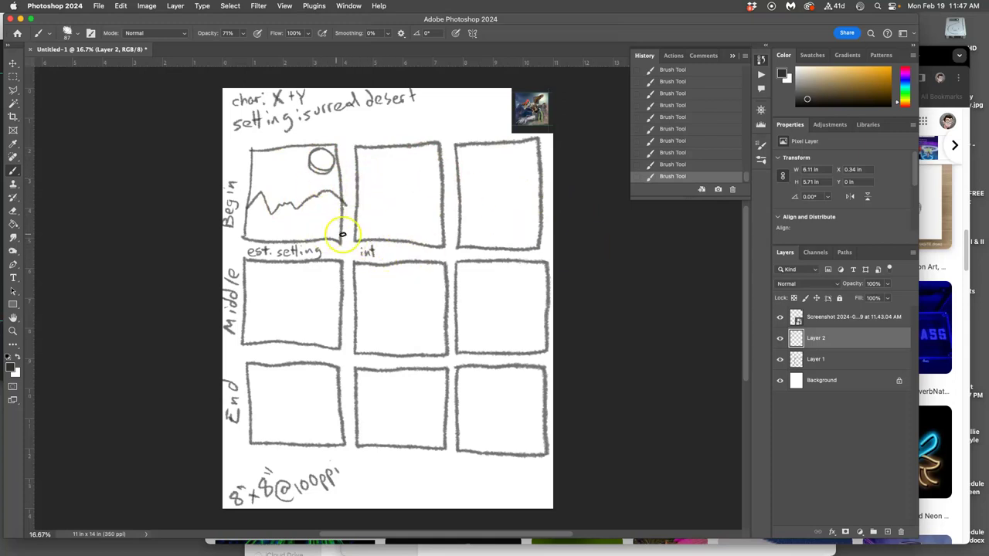
drag(382, 251, 379, 258)
key(cmd+z)
key(cmd+z)
key(cmd+z)
click(425, 177)
click(393, 265)
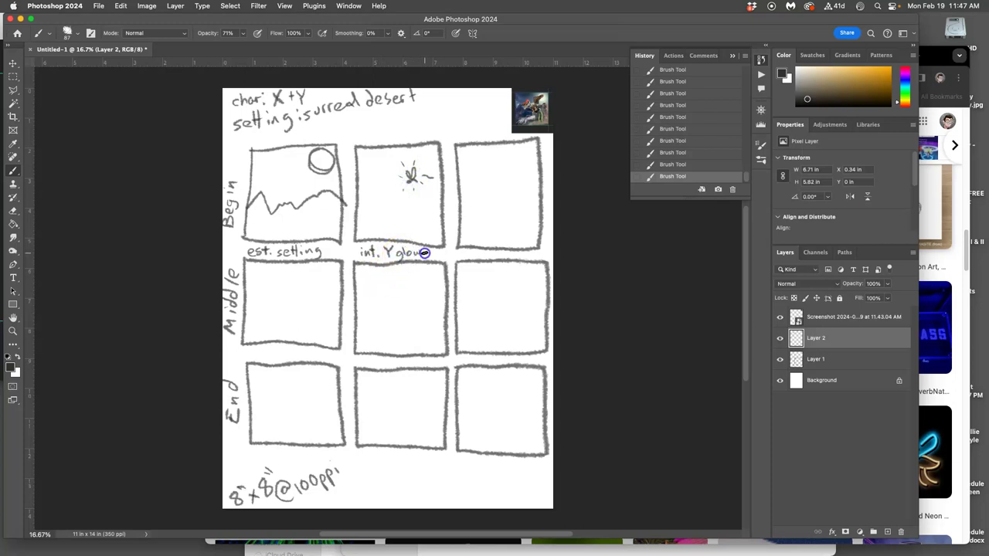
mouse_move(436, 259)
mouse_down()
mouse_move(370, 254)
mouse_move(439, 260)
mouse_move(452, 248)
mouse_move(426, 251)
mouse_up()
Add a wavy ground line, glow rays and a motion arrow in panel two, and start panel three's ridge
mouse_move(361, 199)
mouse_down()
mouse_move(379, 205)
mouse_move(435, 188)
mouse_up()
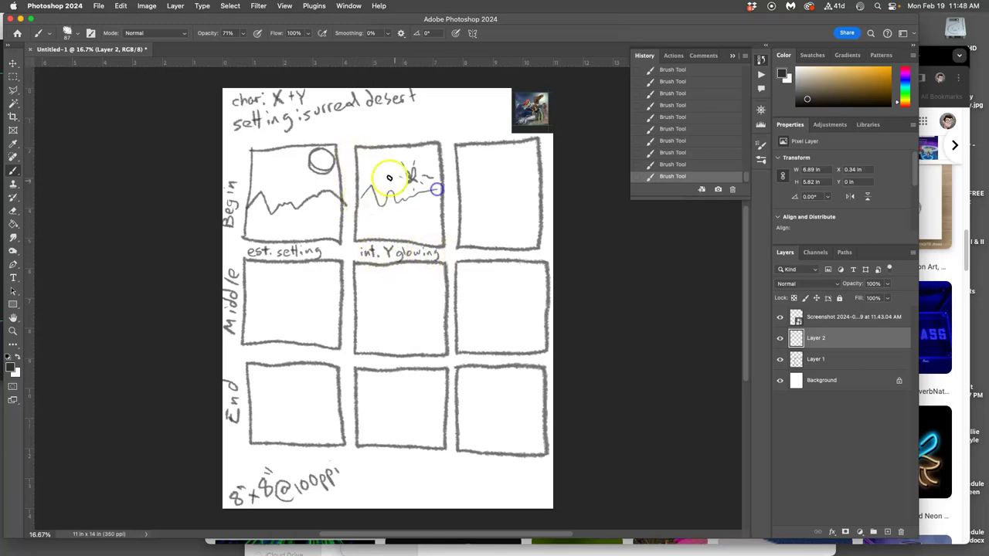
click(415, 154)
click(415, 149)
drag(414, 150, 441, 159)
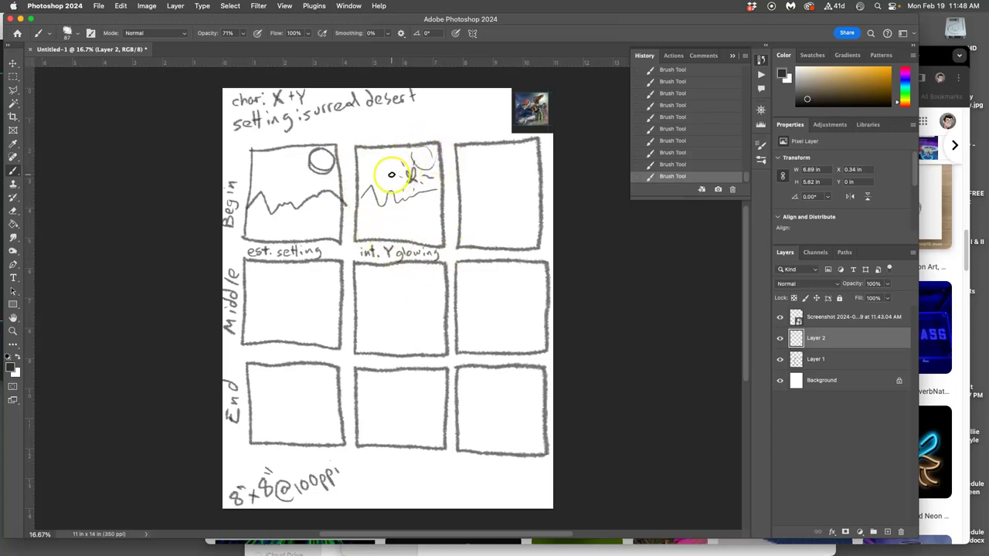
drag(392, 175, 383, 176)
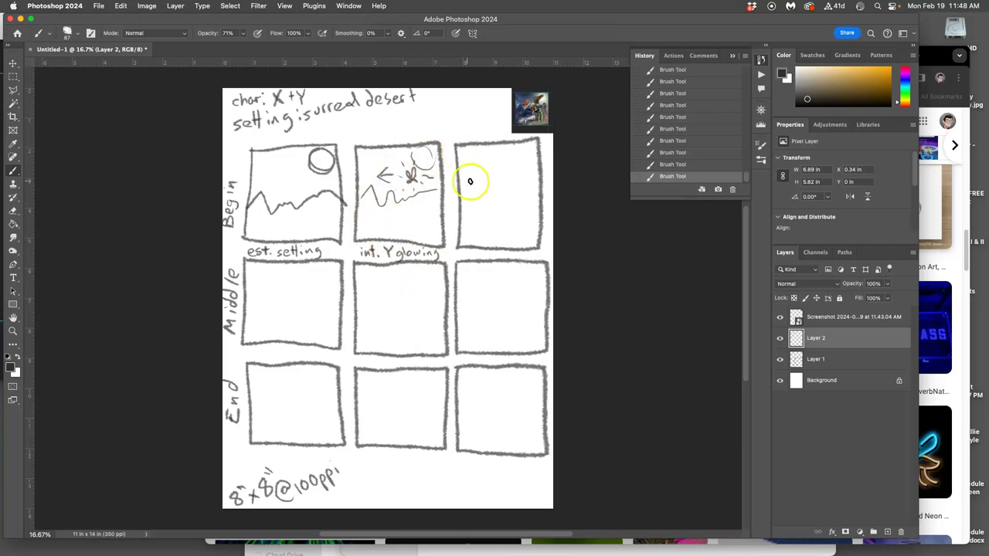
drag(434, 172, 436, 173)
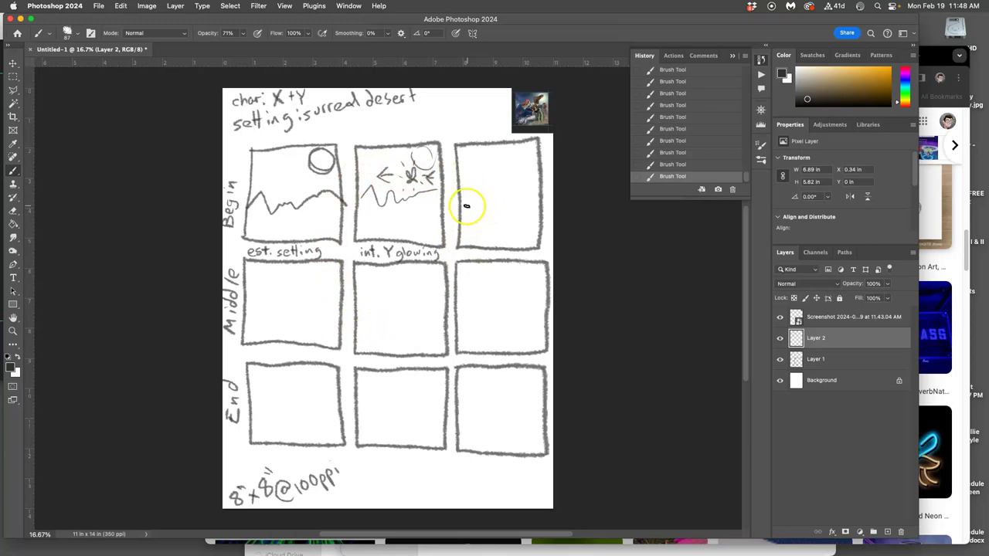
drag(460, 205, 469, 197)
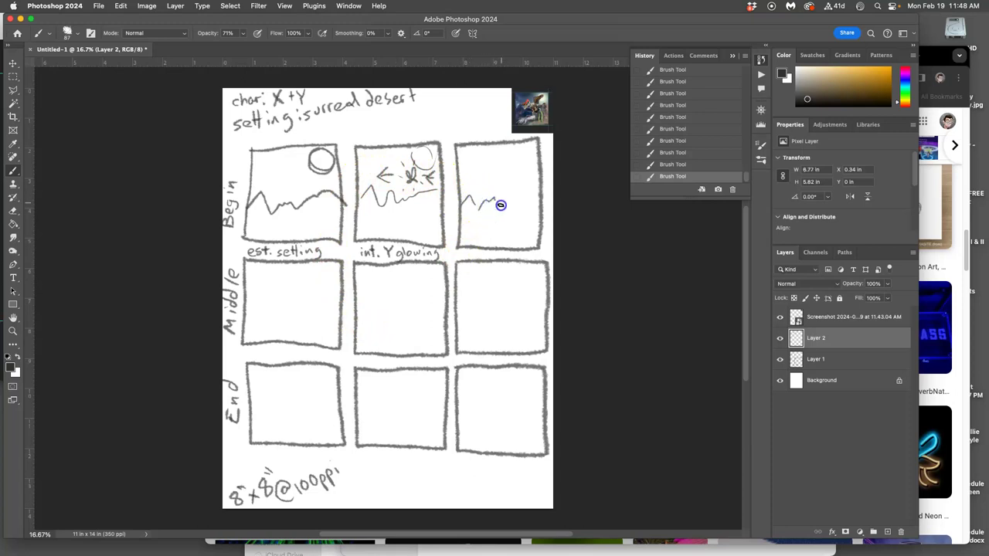
Sketch the mountain ridge, diving X and dashed motion lines in the third Begin panel
drag(532, 192, 533, 191)
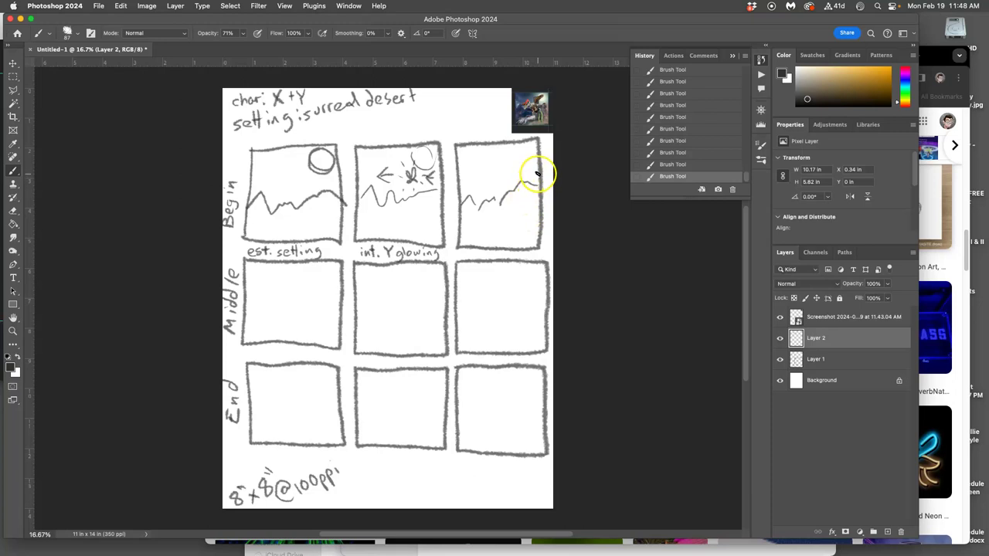
drag(536, 174, 535, 174)
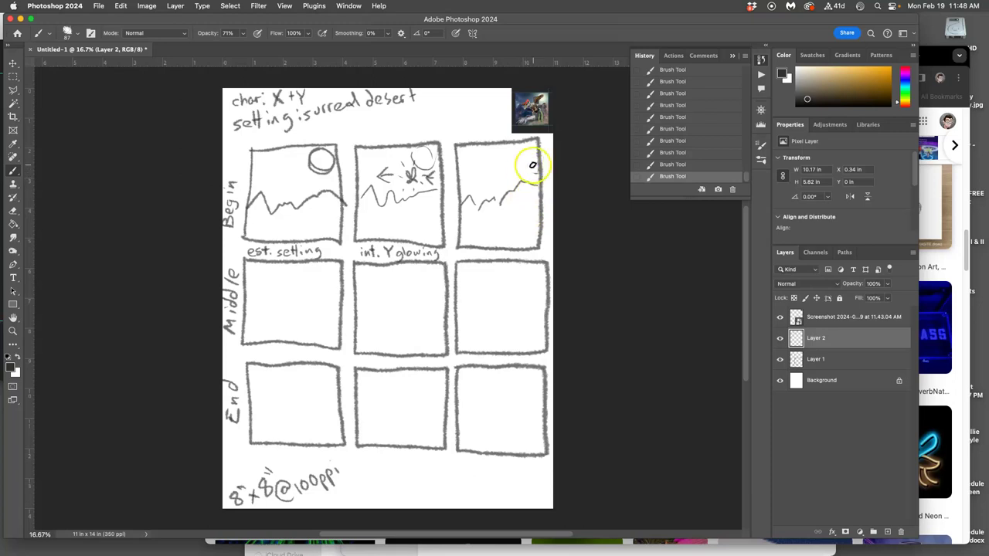
mouse_move(525, 183)
mouse_down()
mouse_move(534, 180)
mouse_move(515, 203)
mouse_up()
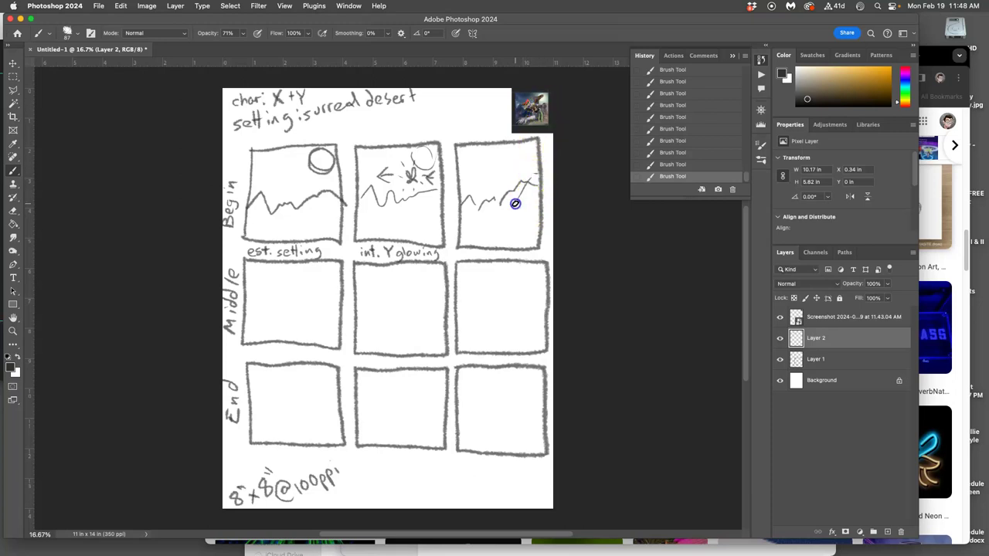
key(cmd+z)
drag(472, 179, 474, 180)
mouse_move(534, 180)
mouse_down()
mouse_move(510, 205)
mouse_move(517, 198)
mouse_up()
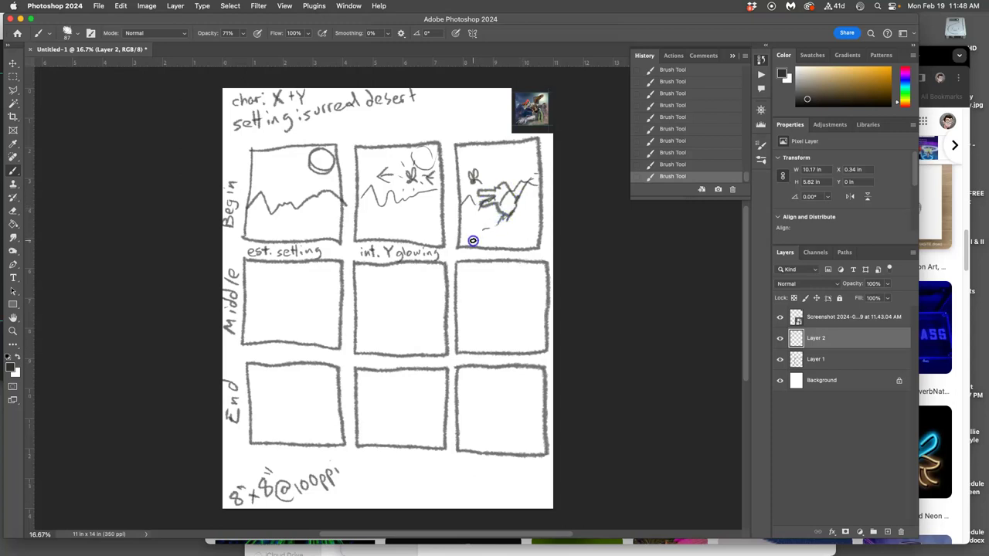
drag(472, 235, 476, 234)
Sketch a figure with speed lines over a ridge in the first Middle panel; caption panel three 'int X'
drag(266, 294, 266, 296)
mouse_move(291, 294)
mouse_down()
mouse_move(261, 293)
mouse_move(274, 304)
mouse_up()
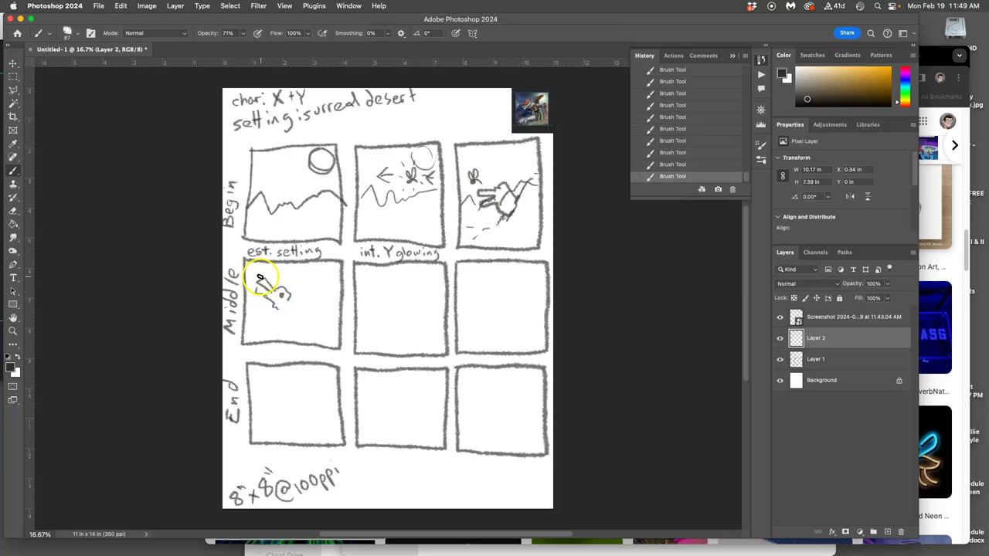
mouse_move(281, 283)
mouse_down()
mouse_move(261, 313)
mouse_move(254, 302)
mouse_move(284, 311)
mouse_up()
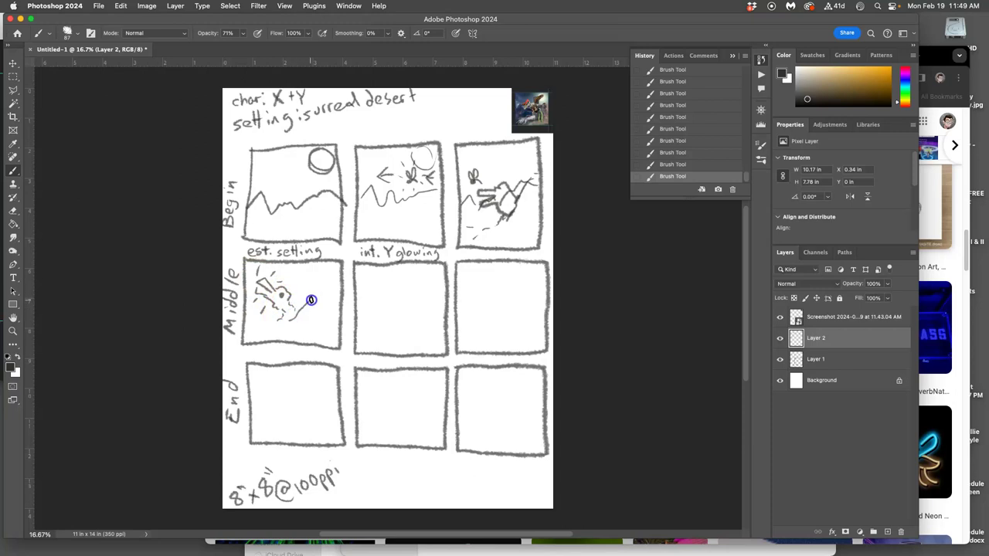
click(280, 311)
mouse_move(250, 320)
mouse_down()
mouse_move(283, 331)
mouse_move(272, 344)
mouse_move(265, 332)
mouse_move(275, 332)
mouse_up()
mouse_move(371, 340)
mouse_down()
mouse_move(367, 310)
mouse_move(371, 331)
mouse_move(270, 361)
mouse_move(378, 291)
mouse_move(497, 250)
mouse_move(471, 252)
mouse_up()
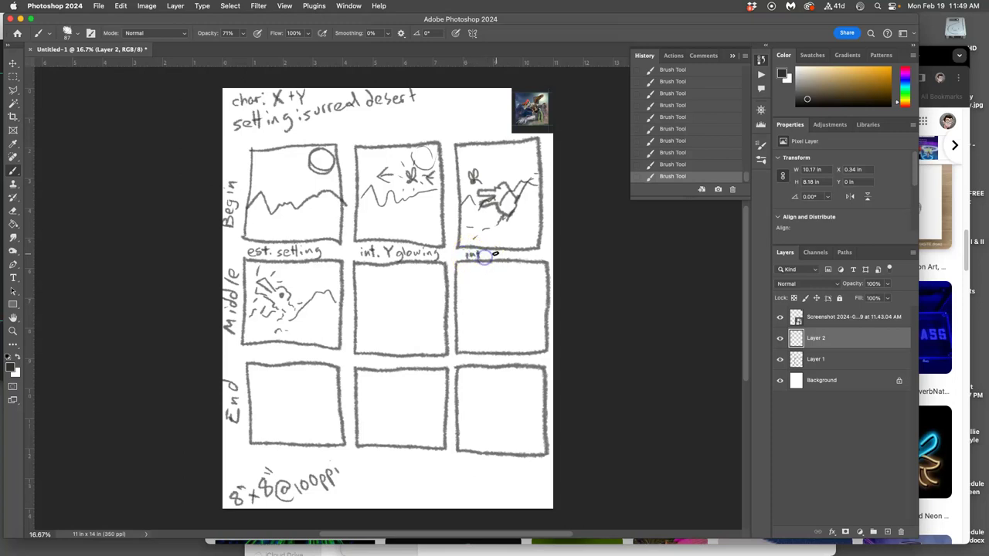
drag(483, 259, 496, 256)
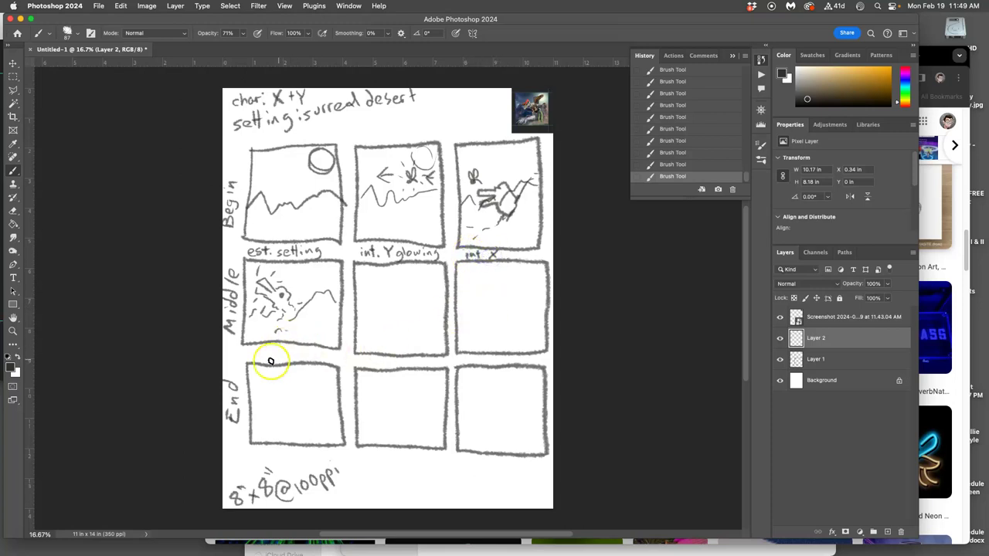
Letter 'X eats Y' under the first Middle panel and sketch glowing X in the middle-centre panel
drag(252, 350, 302, 348)
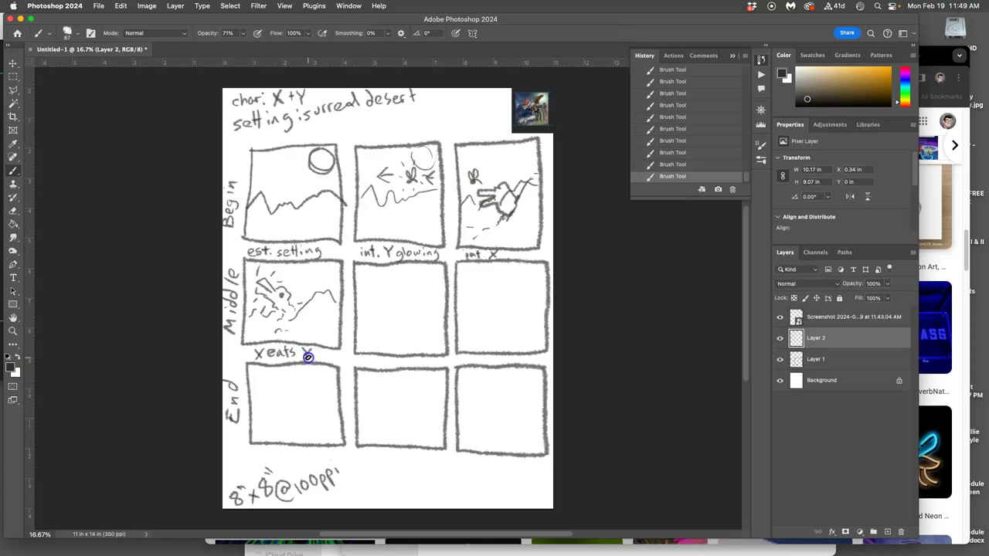
drag(342, 298, 331, 298)
mouse_move(480, 199)
mouse_down()
mouse_move(474, 188)
mouse_move(506, 179)
mouse_move(475, 187)
mouse_move(473, 212)
mouse_up()
mouse_move(376, 286)
mouse_down()
mouse_move(373, 302)
mouse_move(360, 289)
mouse_move(390, 282)
mouse_move(411, 295)
mouse_move(387, 313)
mouse_move(387, 327)
mouse_move(388, 318)
mouse_up()
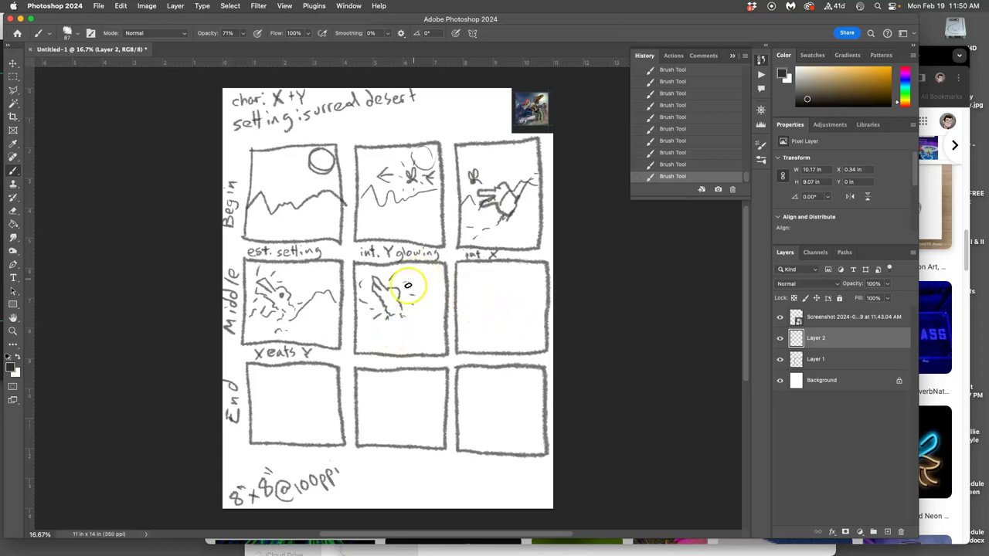
drag(409, 283, 393, 294)
click(395, 332)
Draw the glowing burst in the middle-right panel and caption both panels 'x glows'
mouse_move(490, 320)
mouse_down()
mouse_move(473, 273)
mouse_move(527, 272)
mouse_move(535, 290)
mouse_move(490, 302)
mouse_move(487, 282)
mouse_move(495, 300)
mouse_move(503, 300)
mouse_up()
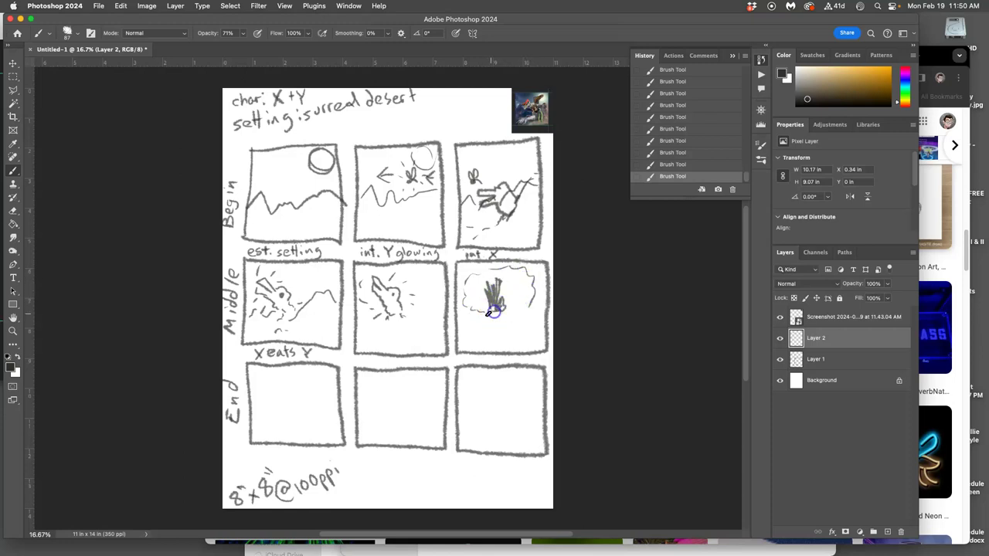
mouse_move(513, 309)
mouse_down()
mouse_move(509, 354)
mouse_move(470, 344)
mouse_move(472, 315)
mouse_up()
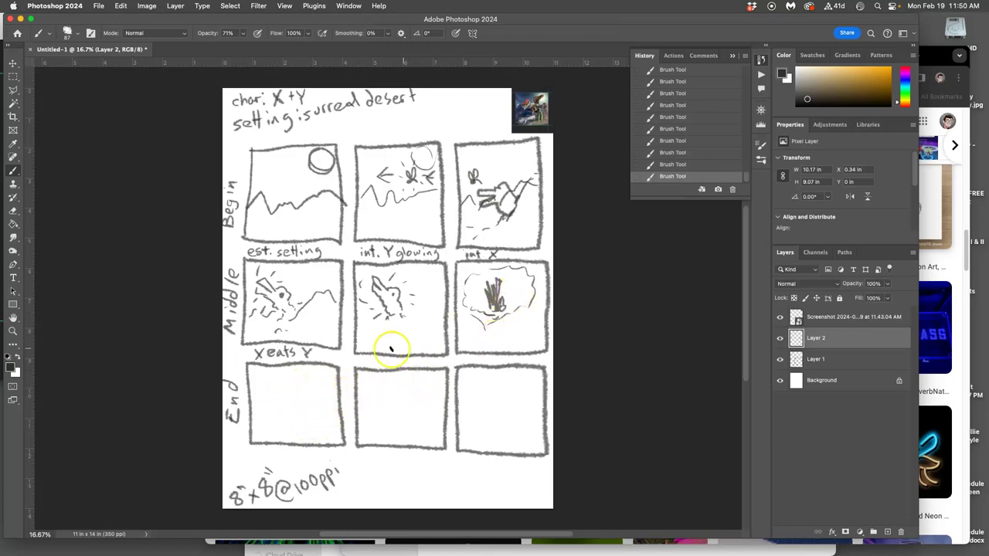
drag(372, 360, 422, 367)
drag(479, 359, 543, 360)
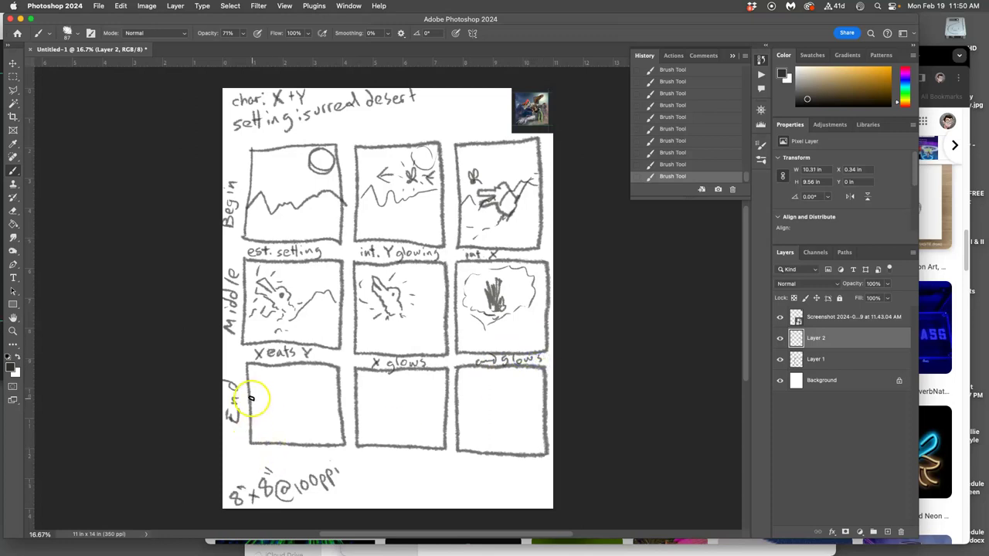
Draw the explosion over cracked ground in the first End panel, captioned 'go nuclear'
mouse_move(257, 405)
mouse_down()
mouse_move(276, 430)
mouse_move(314, 428)
mouse_move(338, 412)
mouse_move(320, 389)
mouse_move(311, 402)
mouse_move(250, 396)
mouse_move(281, 408)
mouse_move(332, 373)
mouse_up()
drag(285, 410, 287, 441)
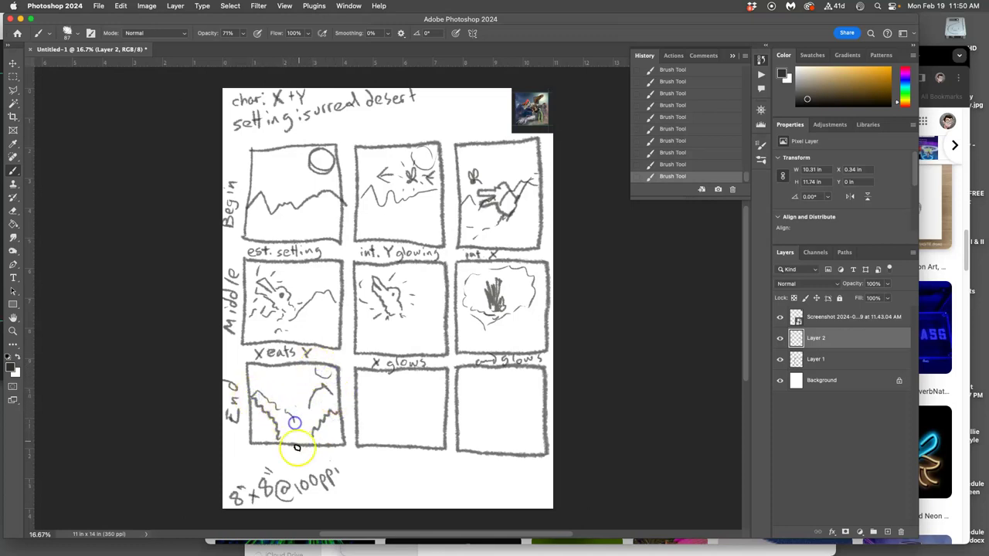
click(288, 400)
drag(283, 398, 287, 398)
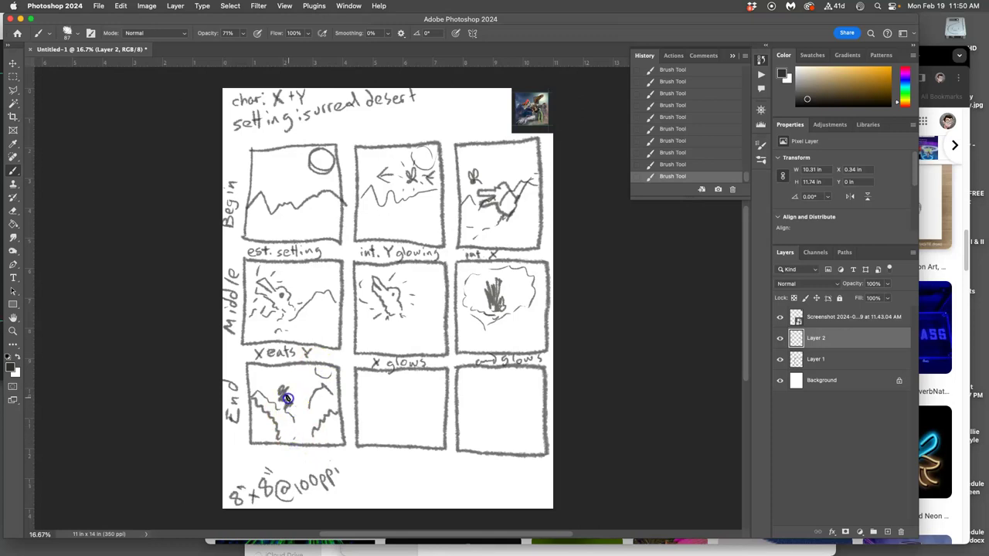
mouse_move(268, 451)
mouse_down()
mouse_move(267, 462)
mouse_move(339, 454)
mouse_up()
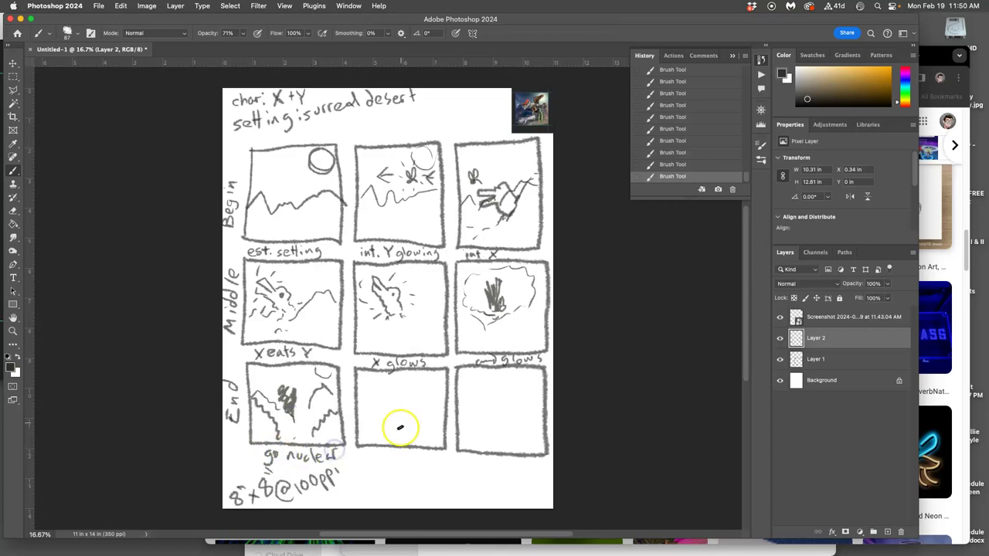
mouse_move(368, 419)
mouse_down()
mouse_move(379, 447)
mouse_move(393, 446)
mouse_move(360, 454)
mouse_move(359, 467)
mouse_move(381, 450)
mouse_move(384, 463)
mouse_move(406, 458)
mouse_move(405, 471)
mouse_move(445, 466)
mouse_up()
Caption the second End panel 'Setting will crack and Fall away' and draw a dark burst with jagged cracks
mouse_move(374, 473)
mouse_down()
mouse_move(370, 483)
mouse_move(441, 481)
mouse_move(363, 496)
mouse_move(381, 500)
mouse_up()
mouse_move(386, 487)
mouse_down()
mouse_move(387, 500)
mouse_move(432, 501)
mouse_up()
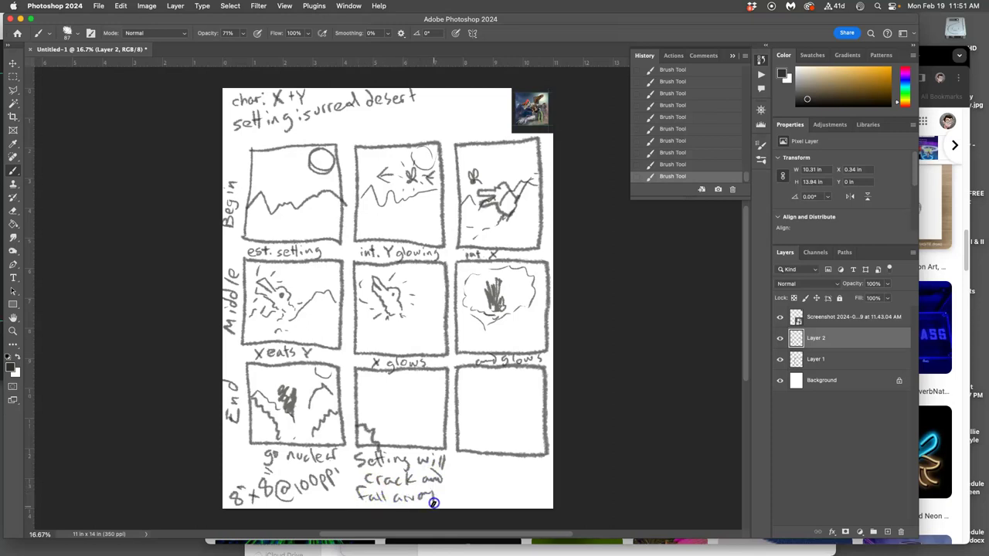
drag(421, 438, 442, 430)
mouse_move(395, 409)
mouse_down()
mouse_move(395, 384)
mouse_move(409, 397)
mouse_move(391, 419)
mouse_up()
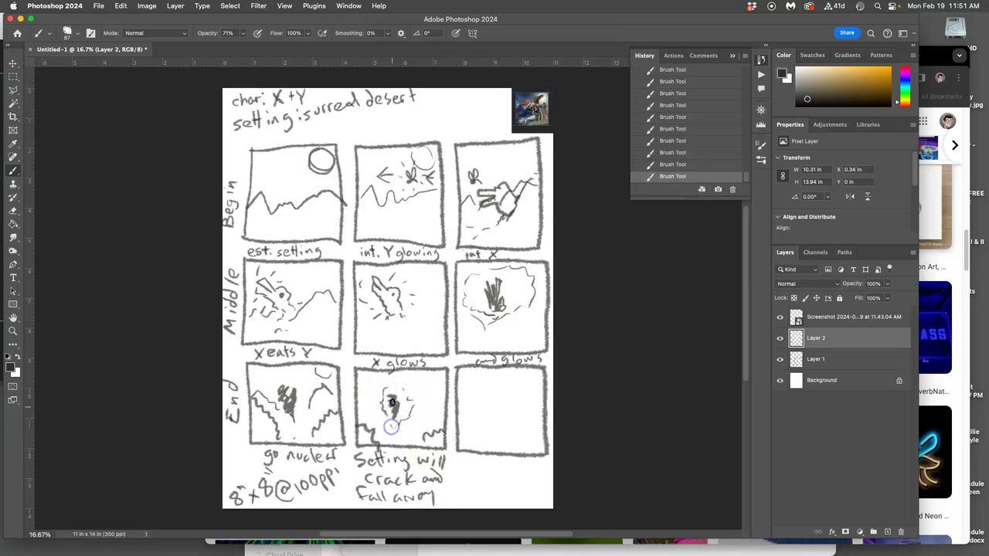
drag(428, 380, 435, 397)
mouse_move(375, 404)
mouse_down()
mouse_move(369, 389)
mouse_move(408, 371)
mouse_move(426, 393)
mouse_move(430, 459)
mouse_move(417, 445)
mouse_up()
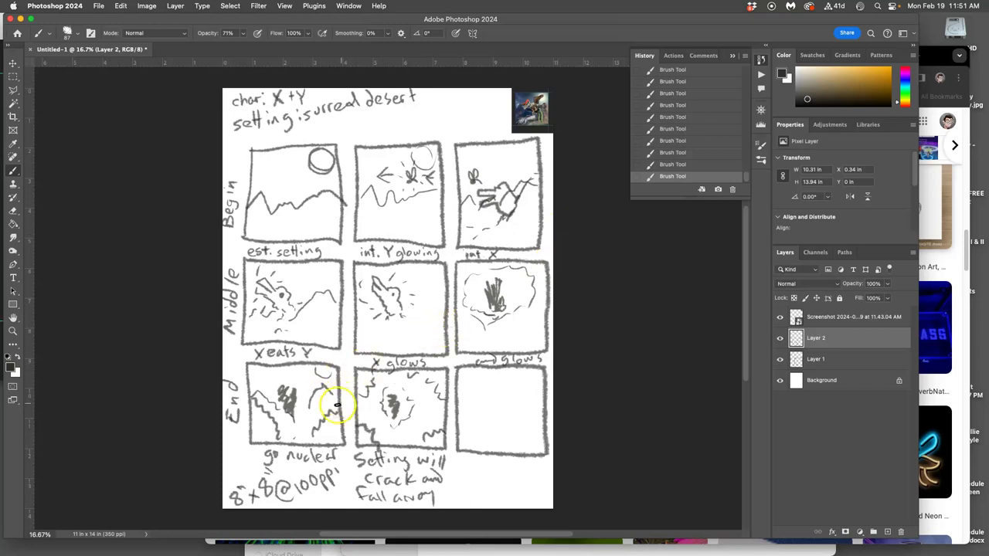
drag(344, 138, 337, 139)
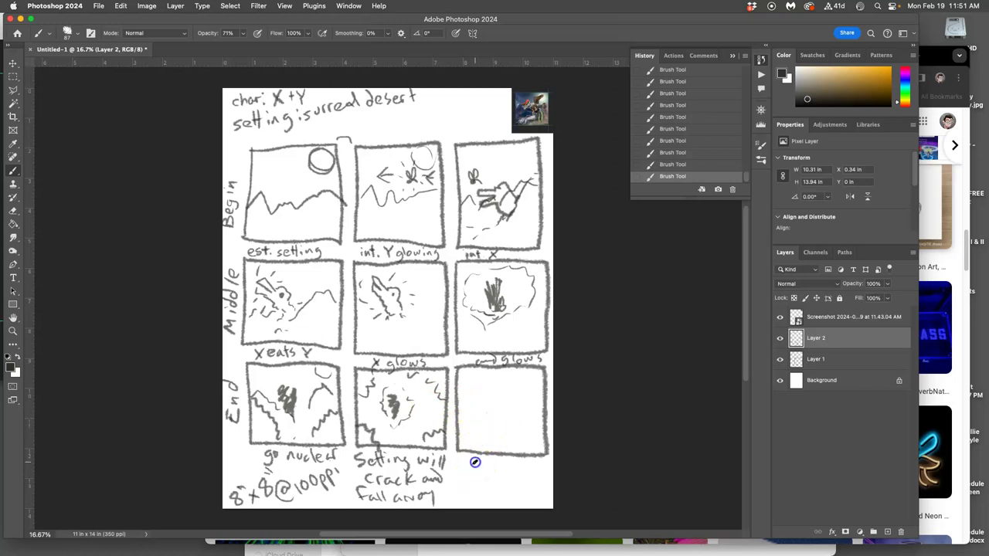
Letter 'set to reset' under the last End panel and brush radiating rays around its edges
mouse_move(479, 466)
mouse_down()
mouse_move(523, 467)
mouse_move(481, 488)
mouse_move(525, 490)
mouse_up()
mouse_move(464, 384)
mouse_down()
mouse_move(467, 393)
mouse_move(507, 386)
mouse_up()
drag(520, 376, 533, 404)
drag(530, 434, 501, 445)
drag(462, 415, 535, 392)
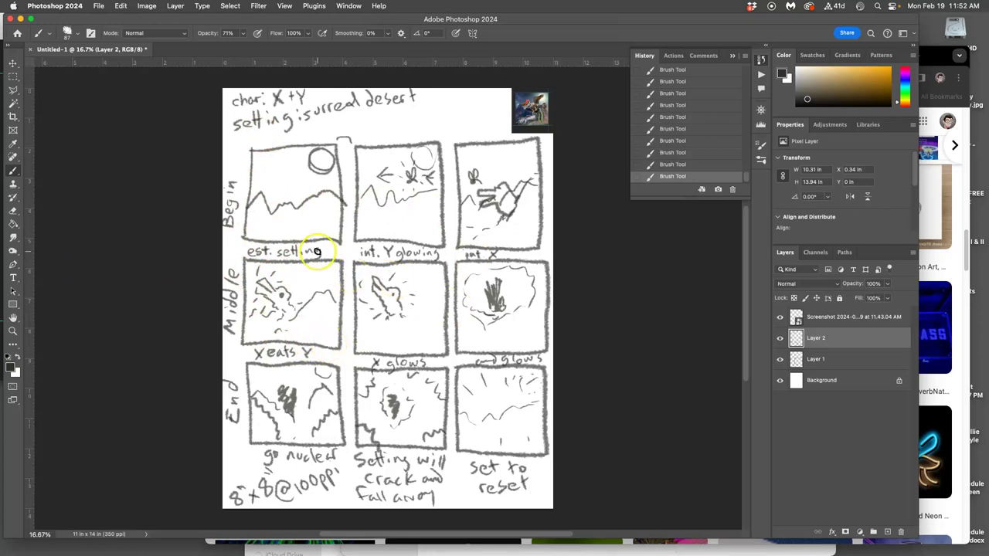
Hide the Screenshot reference layer
click(100, 7)
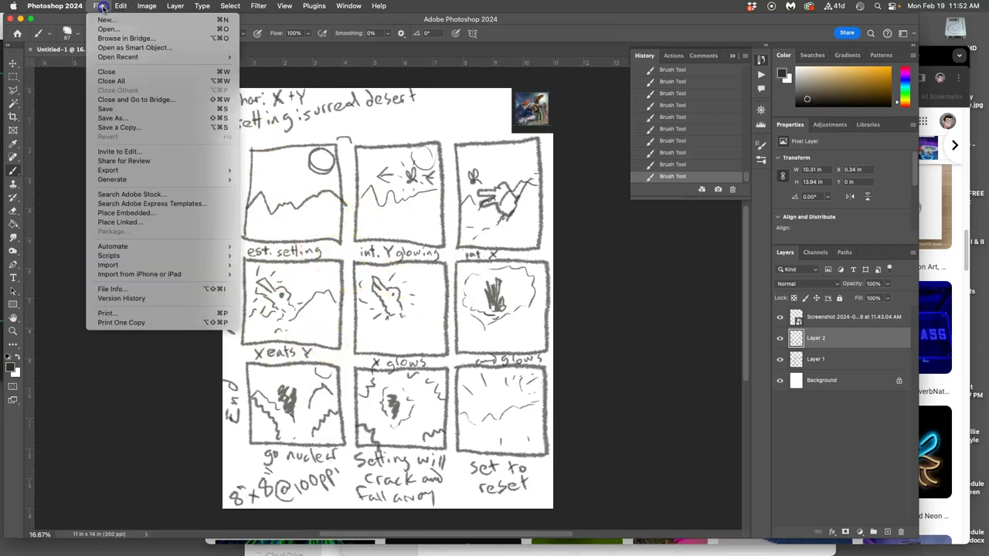
click(567, 161)
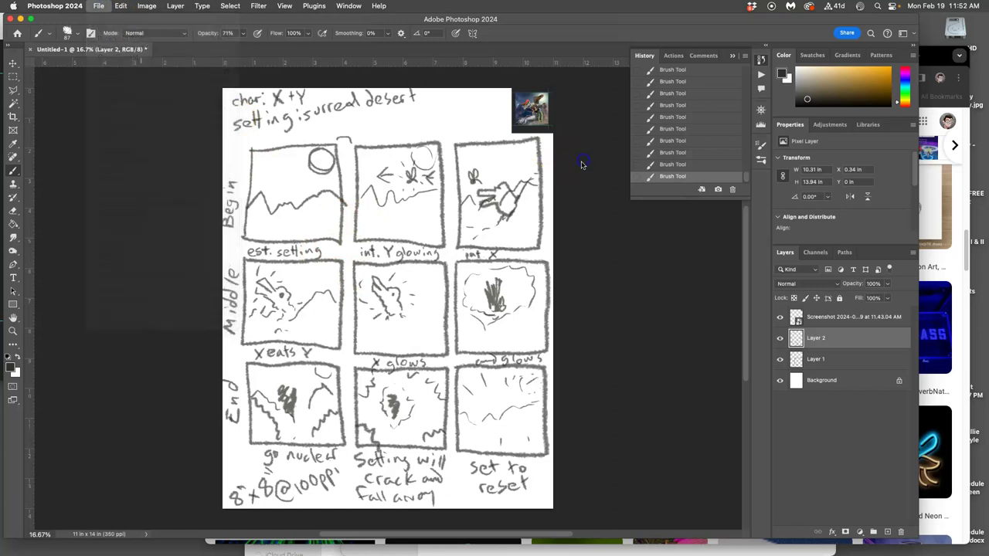
click(780, 317)
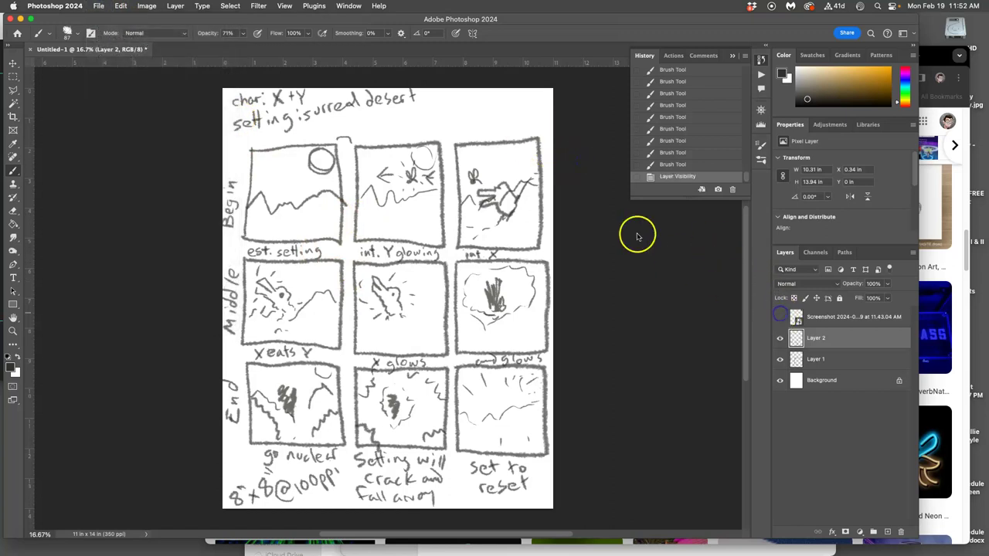
Save a layered copy named as the rough storyboard sketch to the Desktop in Photoshop format
click(99, 6)
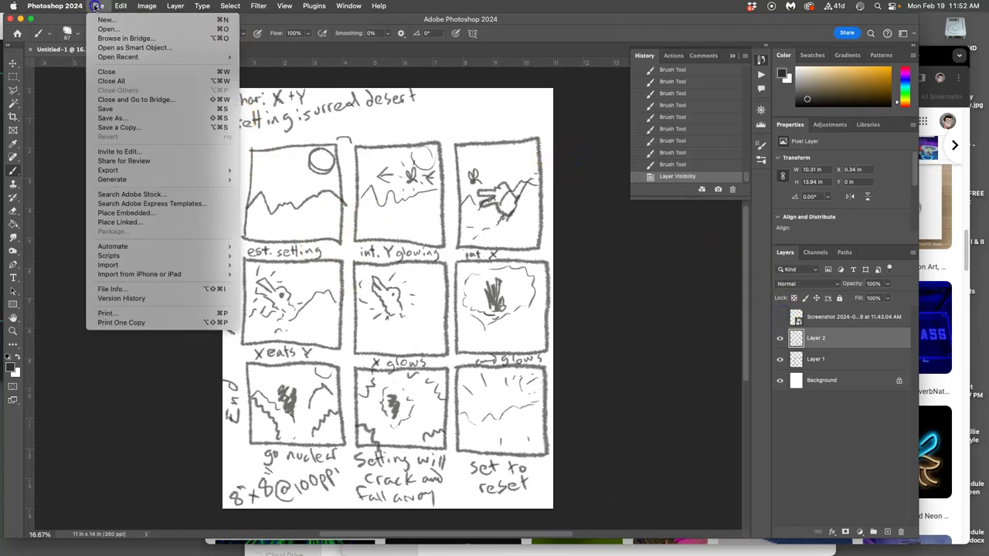
click(124, 128)
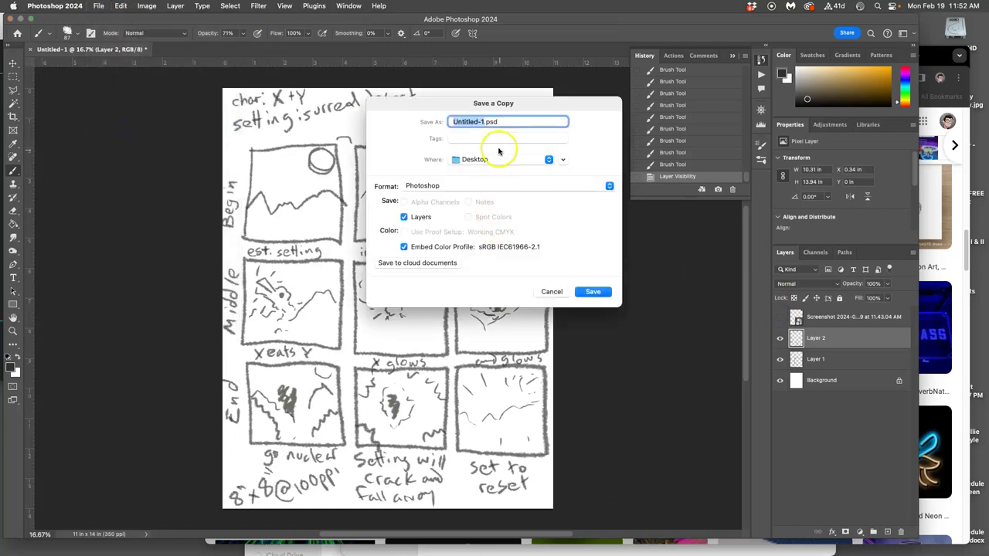
text(Ka)
text(oryboar)
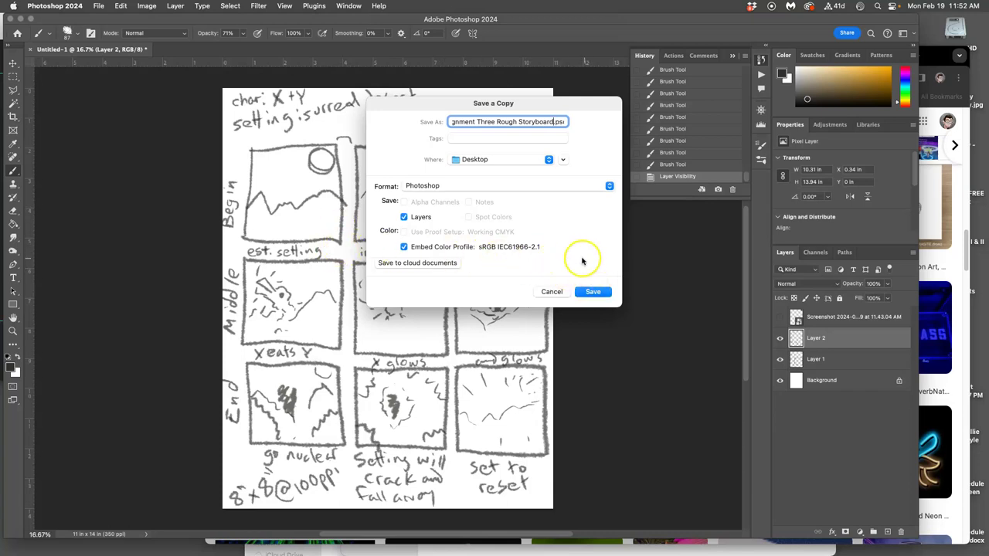
text(Sketch)
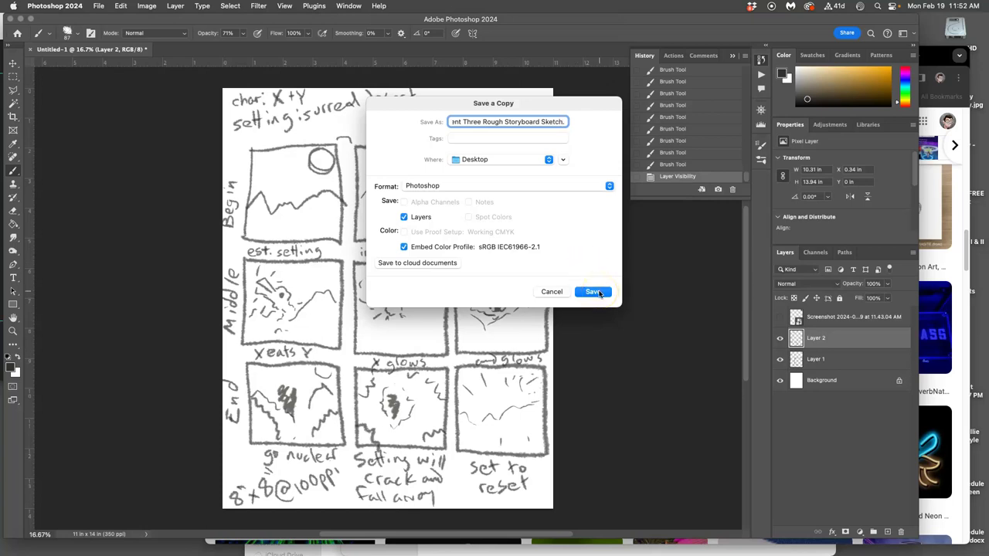
click(593, 292)
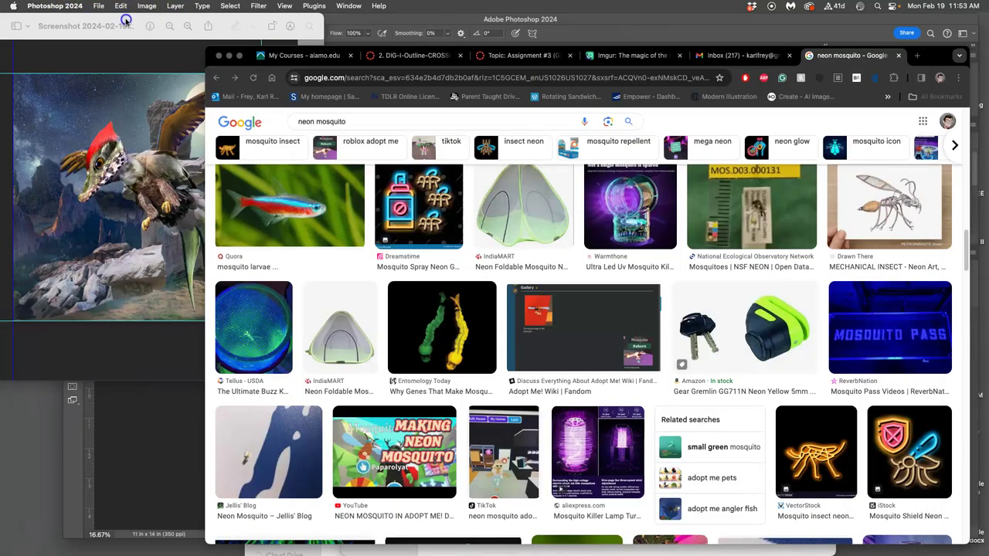
Bring the screenshot preview and storyboard forward, then move the Photoshop and Chrome windows aside
click(124, 28)
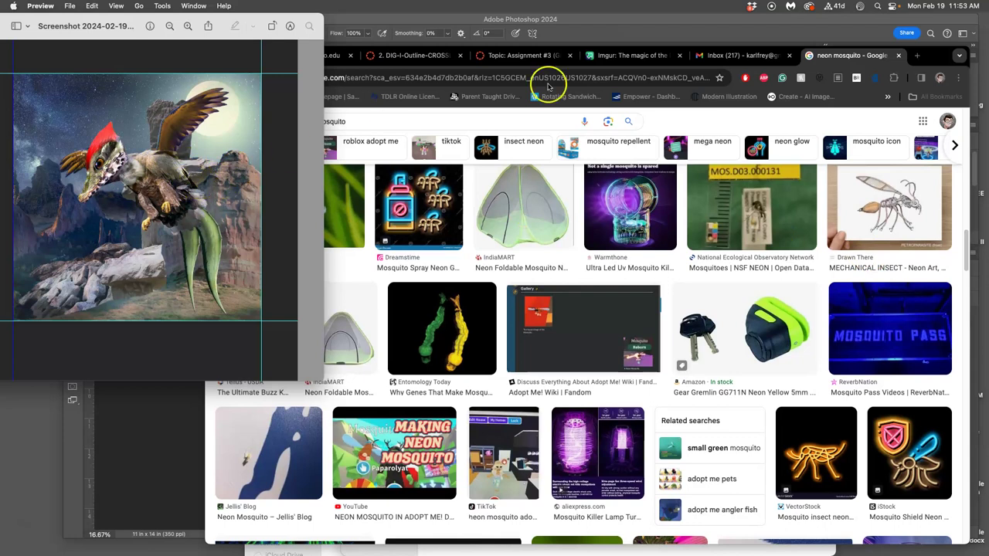
click(760, 30)
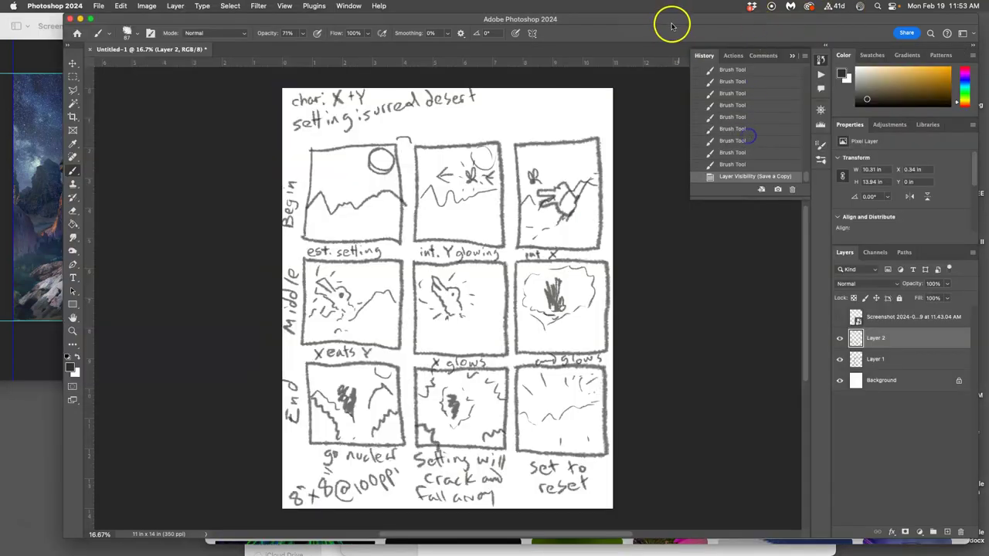
drag(672, 24, 632, 248)
drag(930, 56, 857, 281)
Move the desktop screenshot into the Assignment #3 Animation Transformation folder, deselect it, and reposition Chrome
click(669, 128)
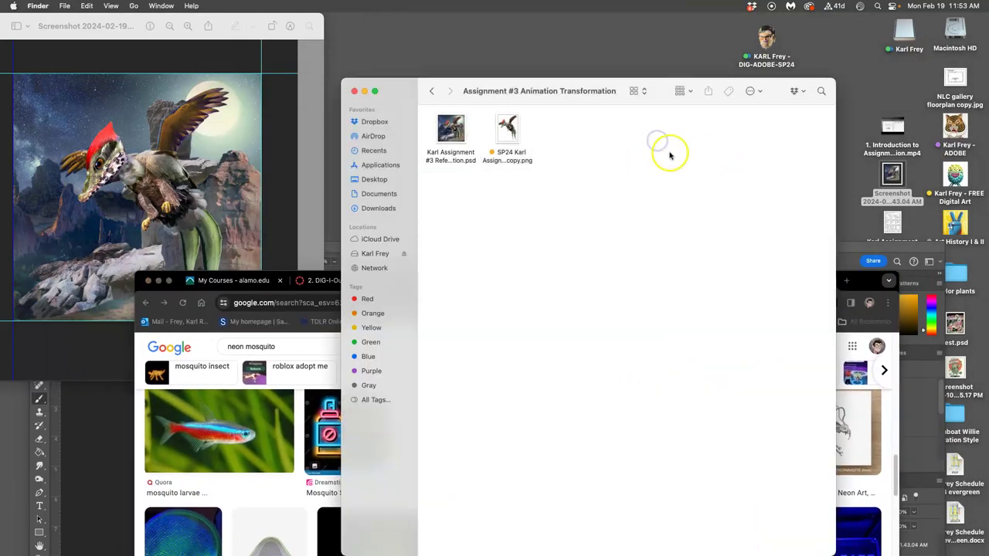
click(766, 139)
drag(893, 174, 453, 197)
click(455, 142)
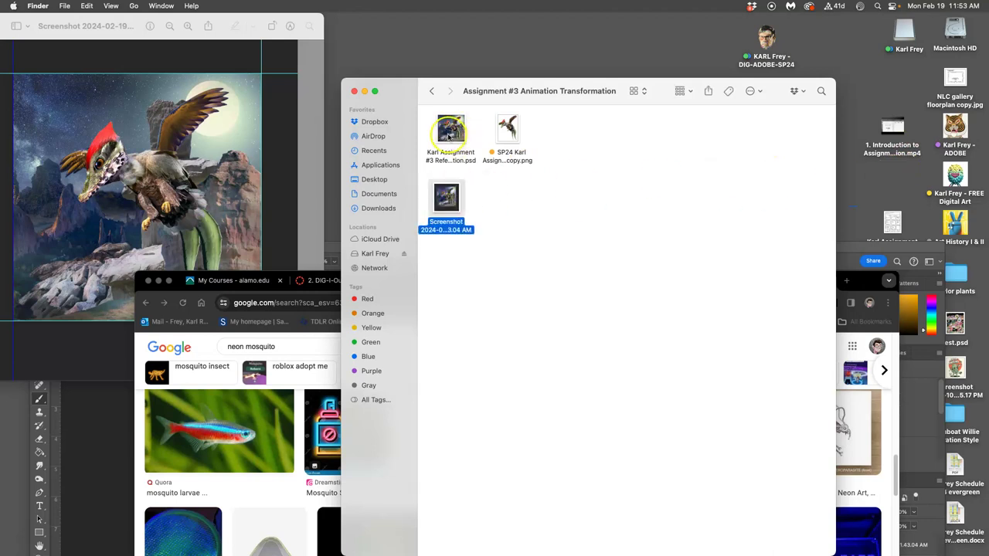
click(613, 144)
drag(865, 278, 881, 137)
click(603, 147)
Open the Shutterstock neon mosquito pop-art result in a new tab
scroll(625, 332, up, 10)
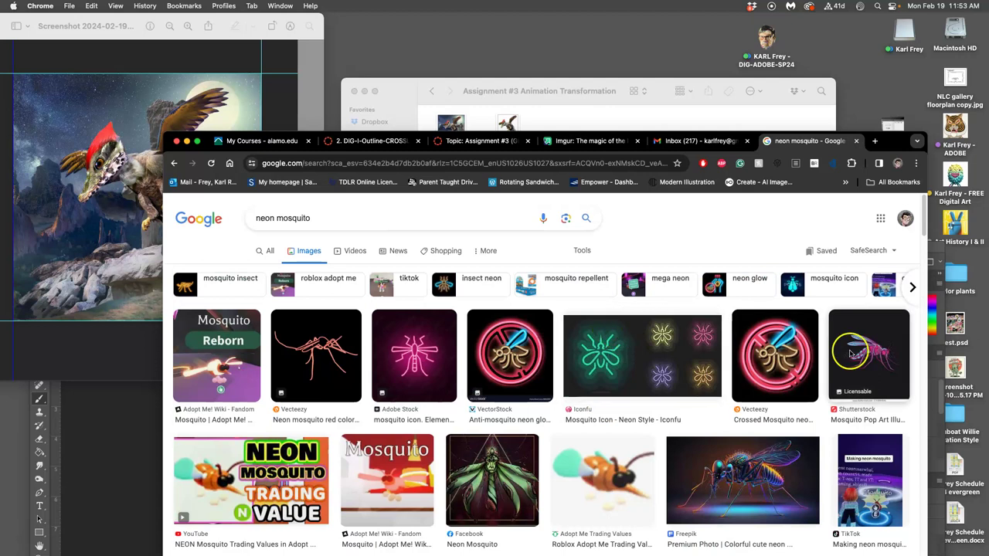
right_click(868, 350)
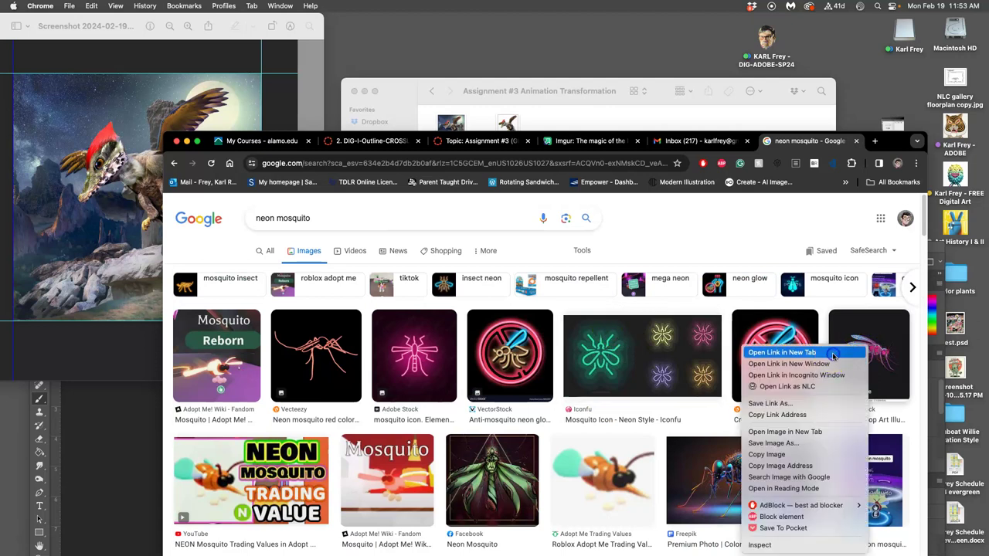
click(833, 354)
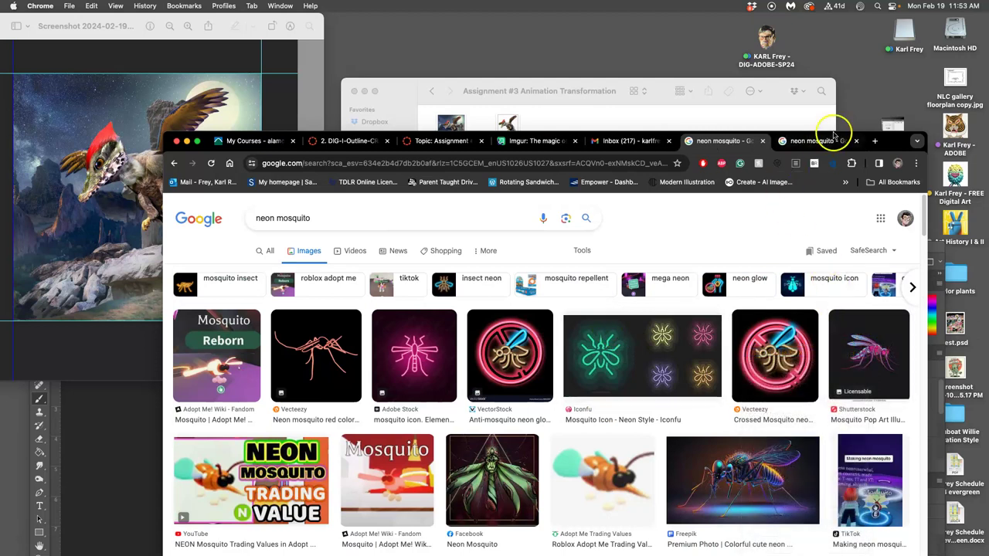
Go to pixabay.com in a new tab and search for 'neon mosquito'
click(874, 141)
text(pixa)
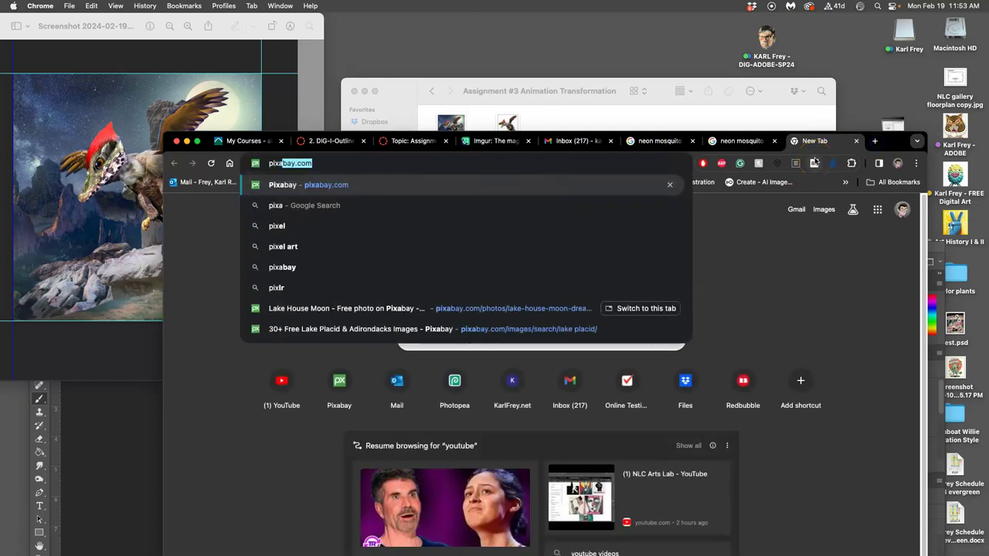
text(bay.com)
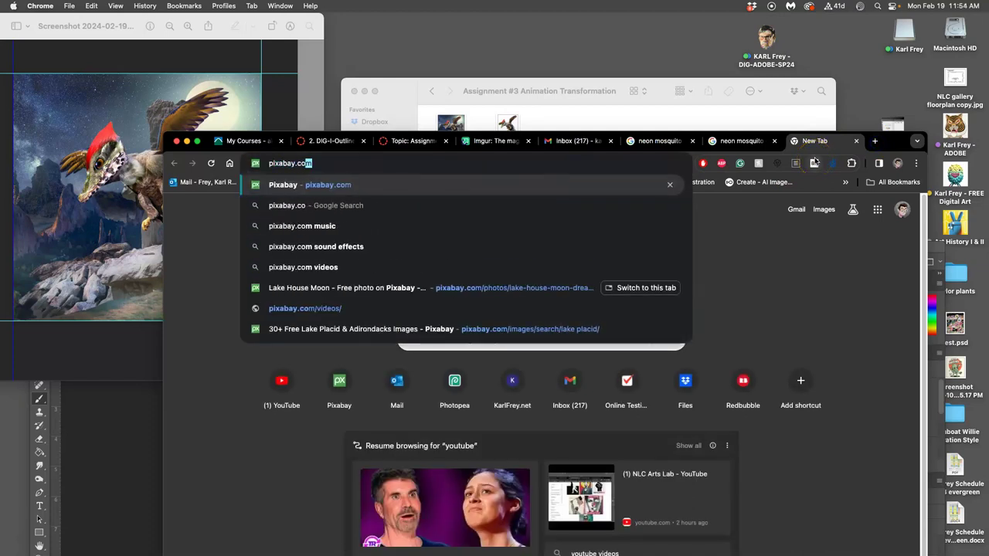
key(Return)
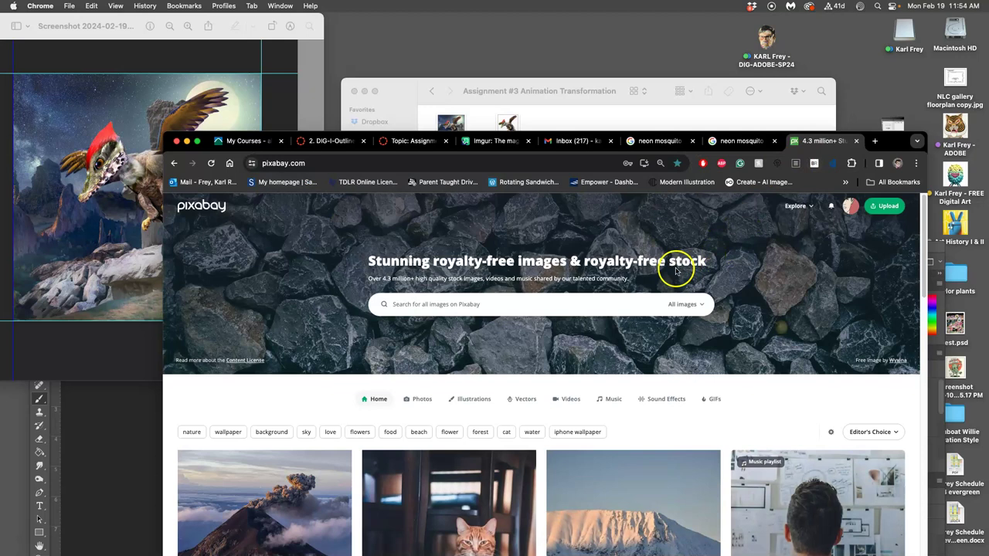
scroll(673, 276, down, 3)
scroll(678, 261, up, 3)
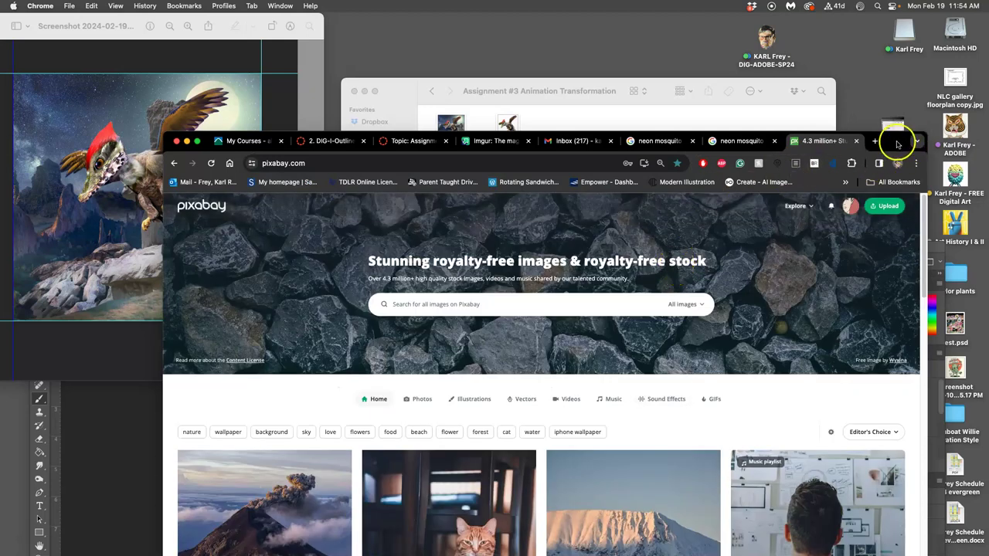
drag(894, 139, 899, 45)
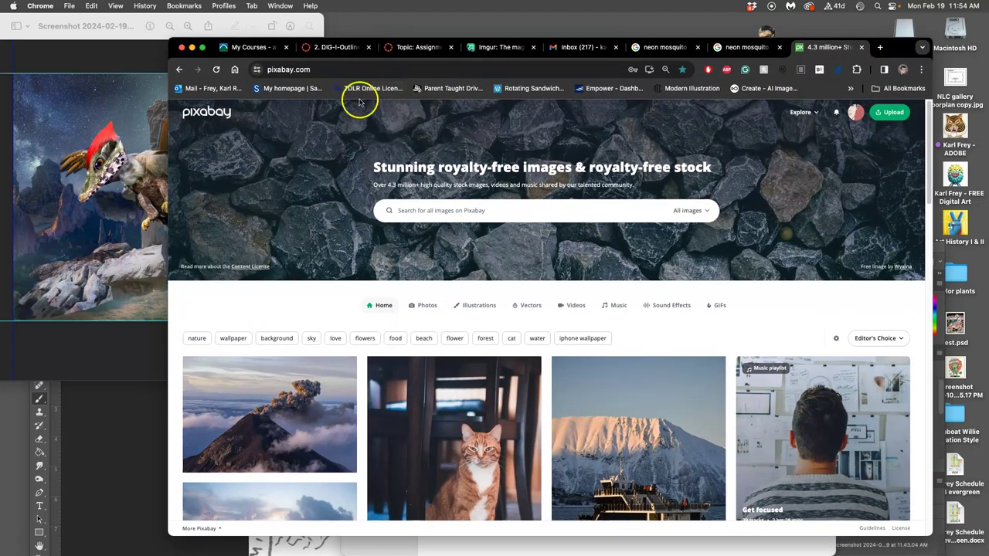
click(408, 210)
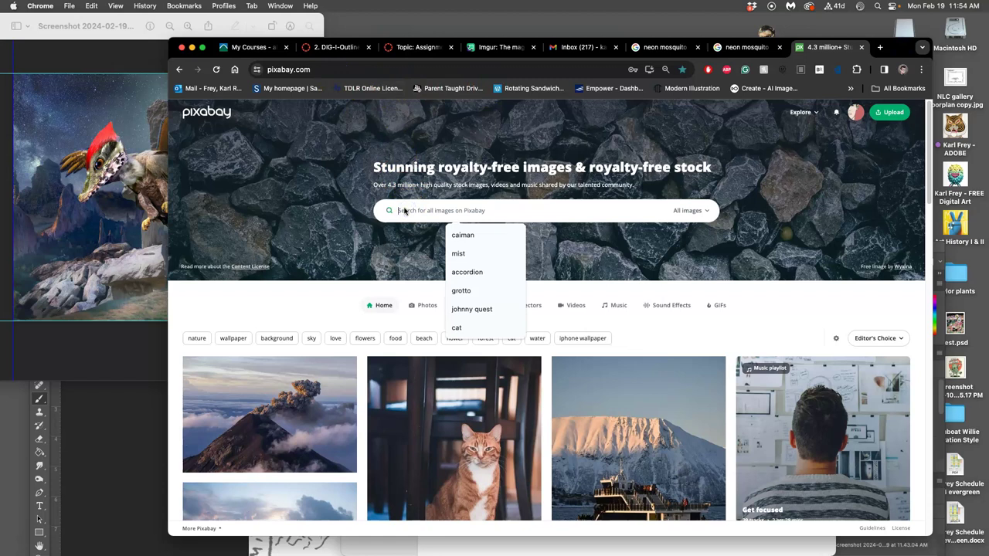
text(neon mosquito)
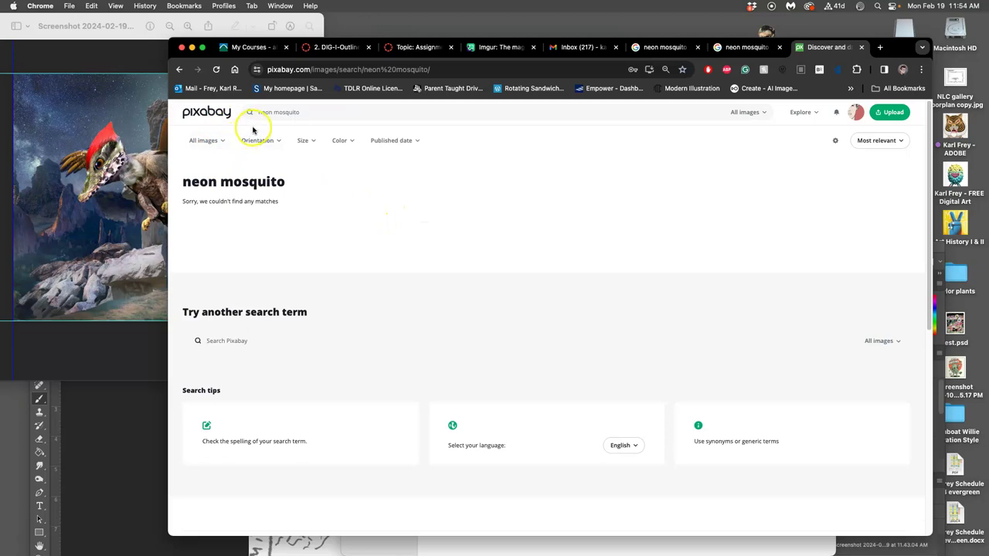
Search Pixabay for 'bright mosquito' and open the pop-art mosquito illustration in a new tab
click(274, 113)
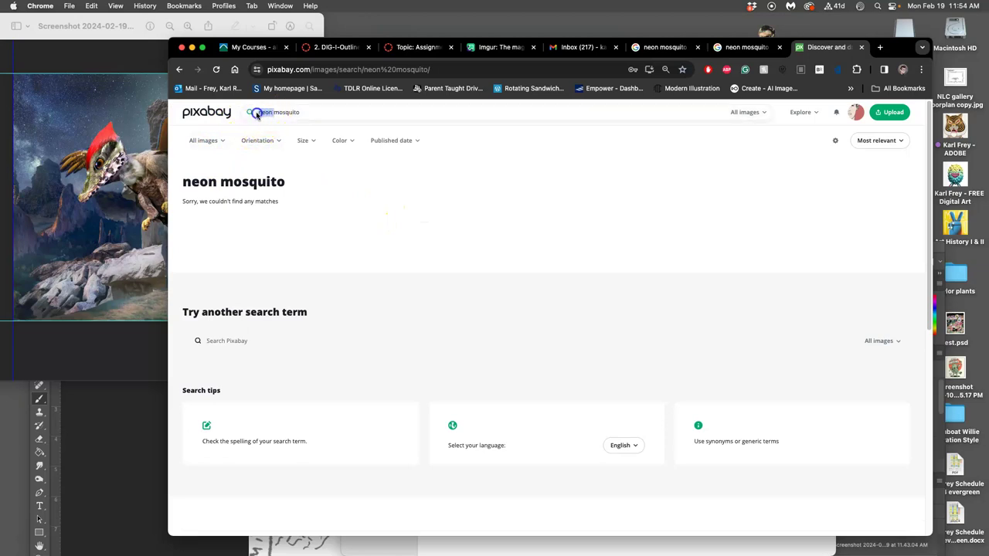
text(bright)
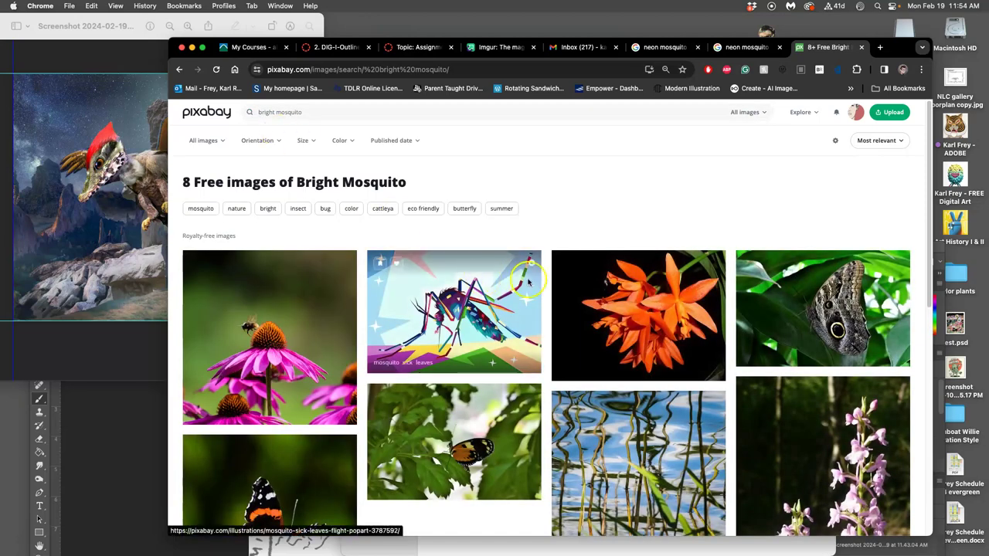
scroll(730, 334, down, 5)
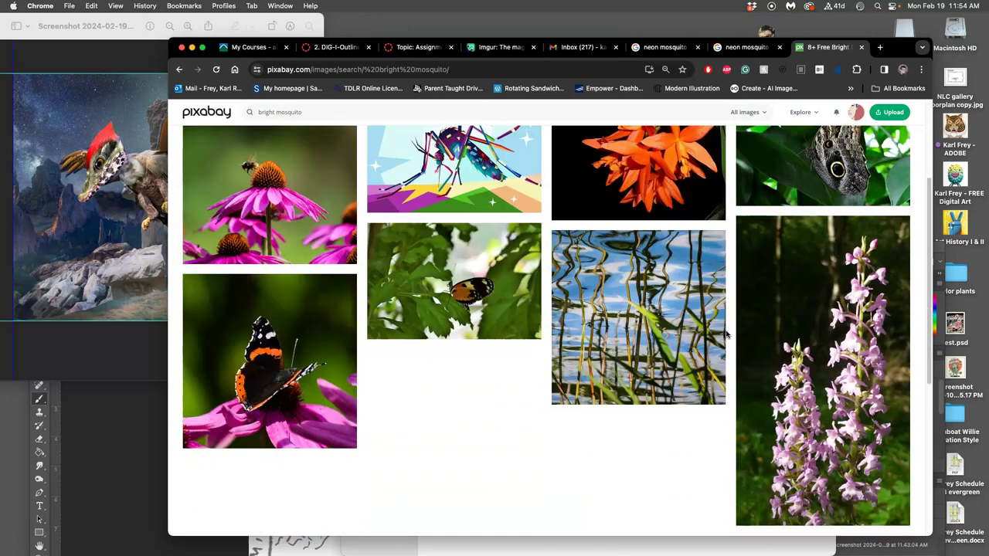
scroll(727, 334, up, 3)
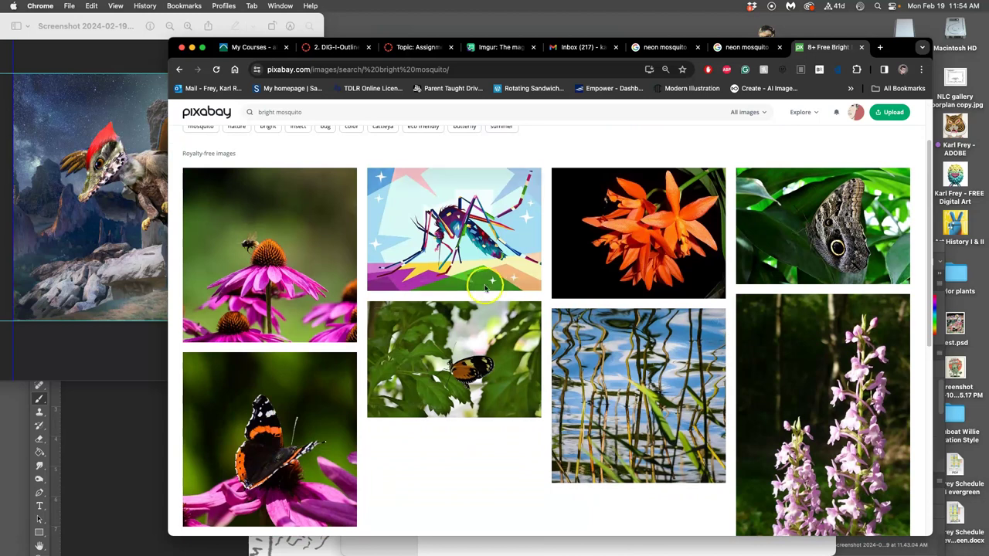
right_click(463, 239)
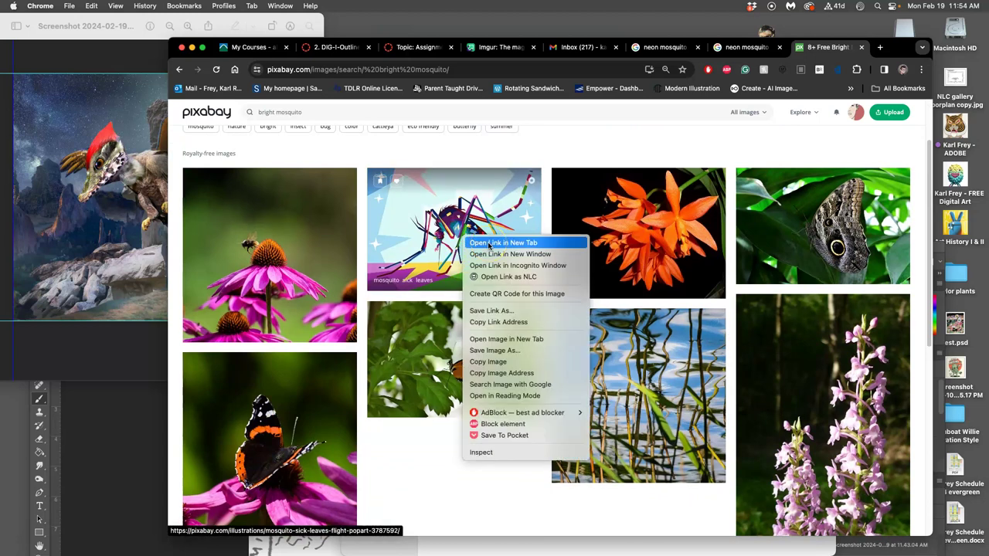
click(487, 242)
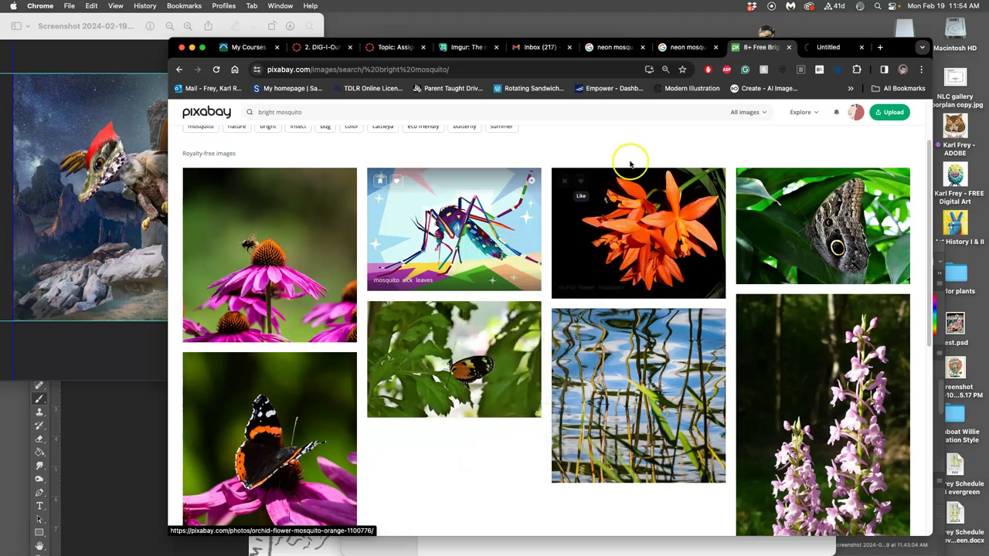
Download the Mosquito Sick Leaves illustration at 1280×904 and drag it out of Downloads
click(835, 47)
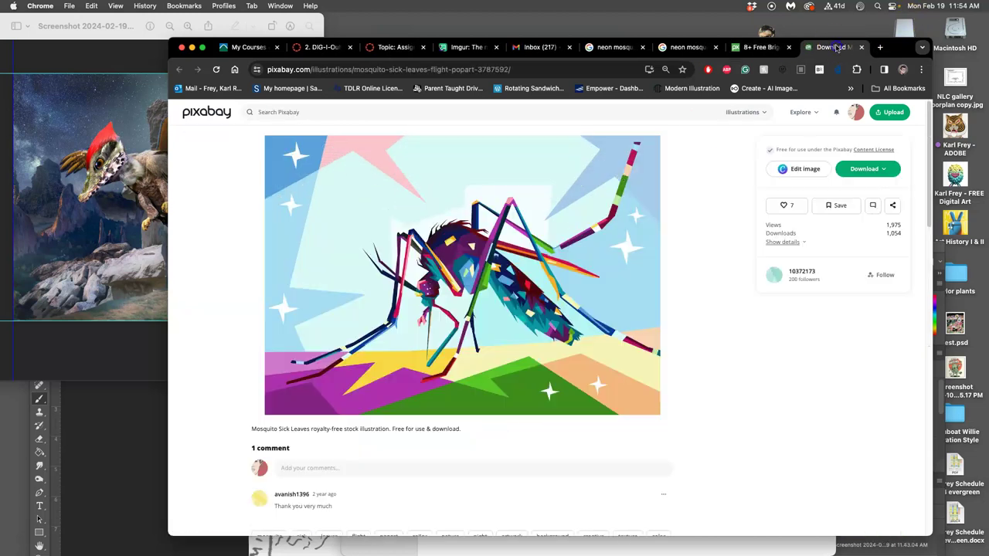
click(864, 172)
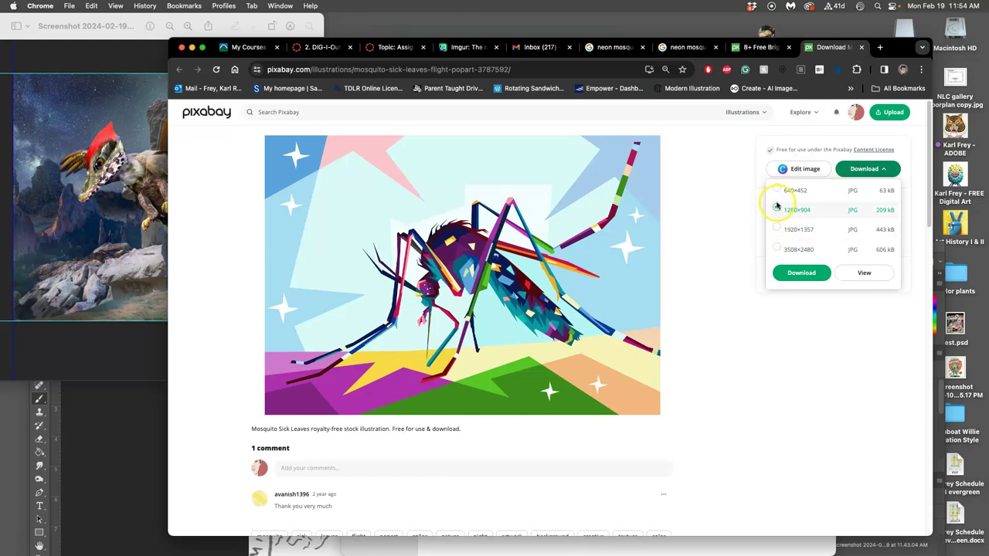
click(801, 273)
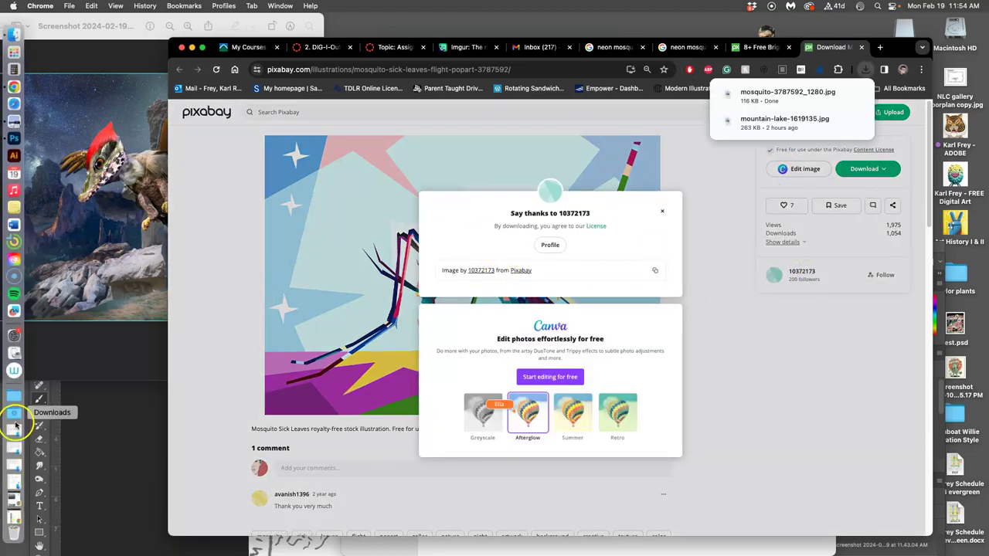
click(14, 413)
drag(74, 166, 661, 21)
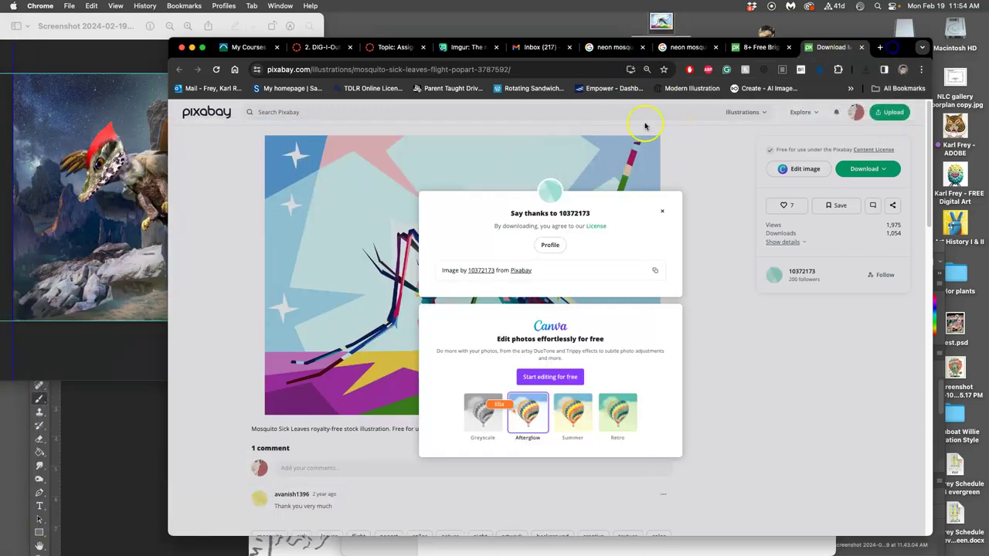
Dismiss the thank-you notice and search Pixabay for 'neon wings'
click(315, 124)
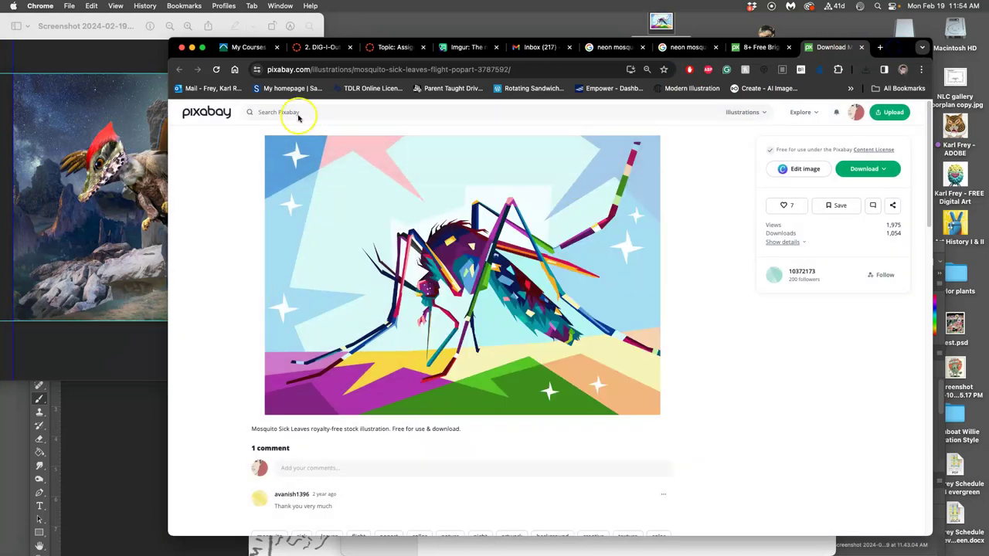
click(298, 114)
text(neon)
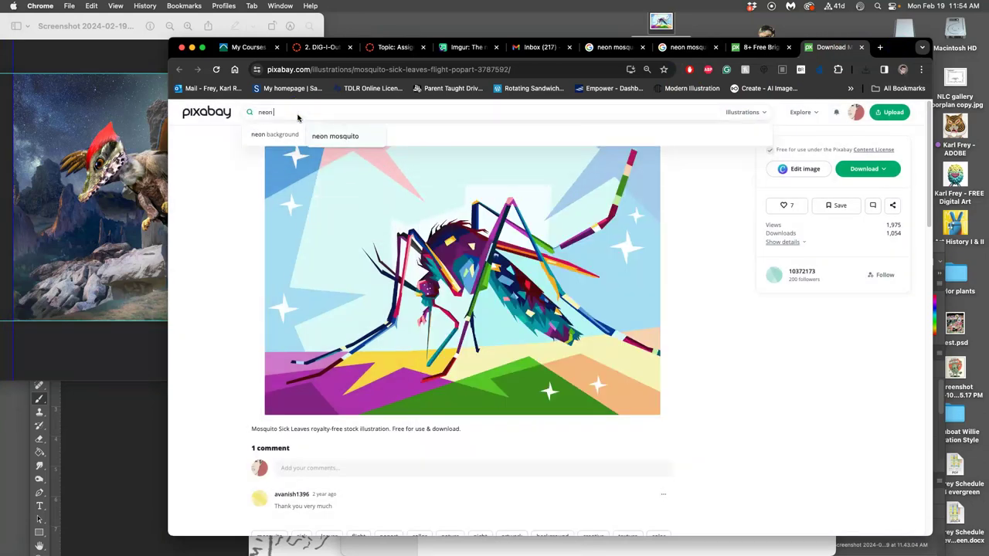
text( wings)
key(Return)
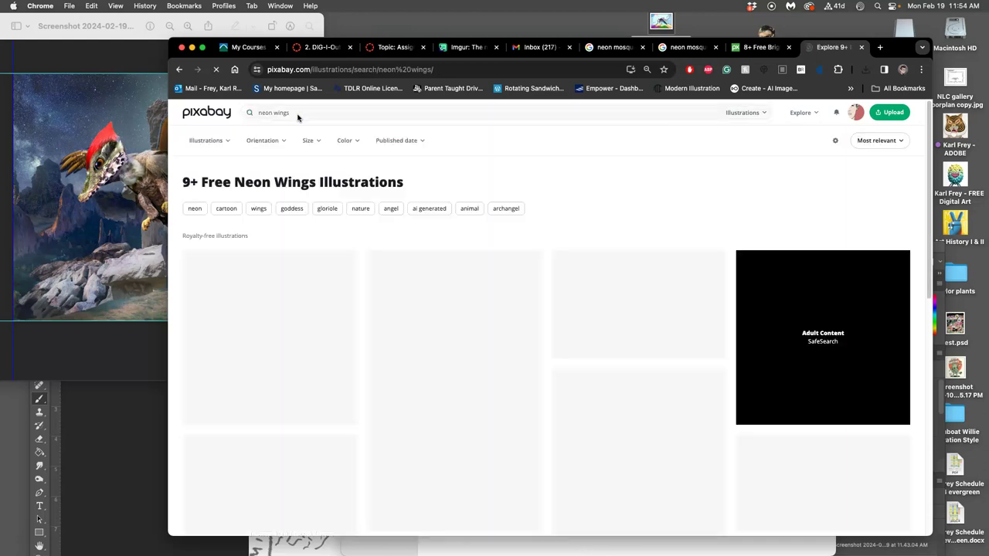
scroll(626, 421, down, 2)
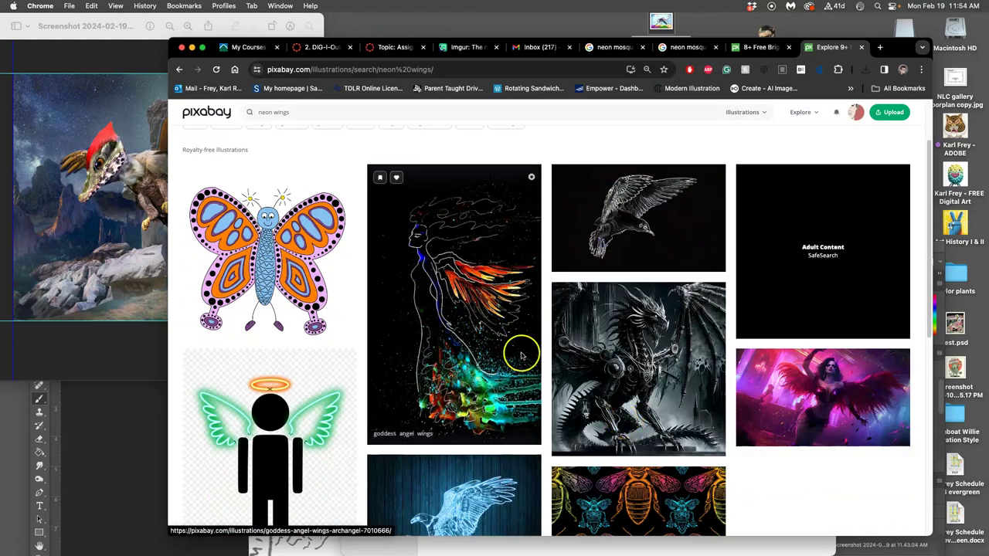
scroll(521, 354, down, 5)
scroll(521, 356, up, 3)
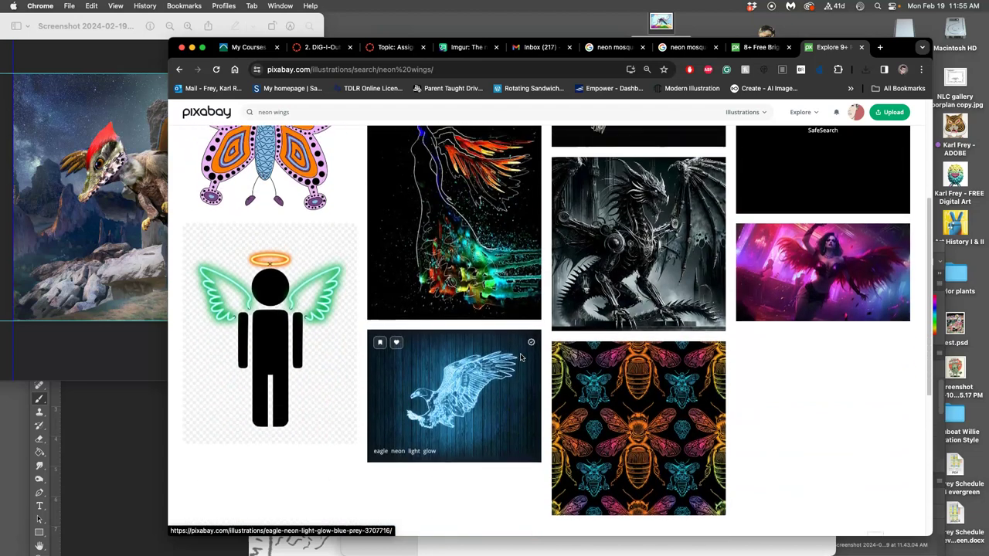
Download the Goddess Angel Wings illustration at 796×1280 and pull it from Downloads
click(487, 233)
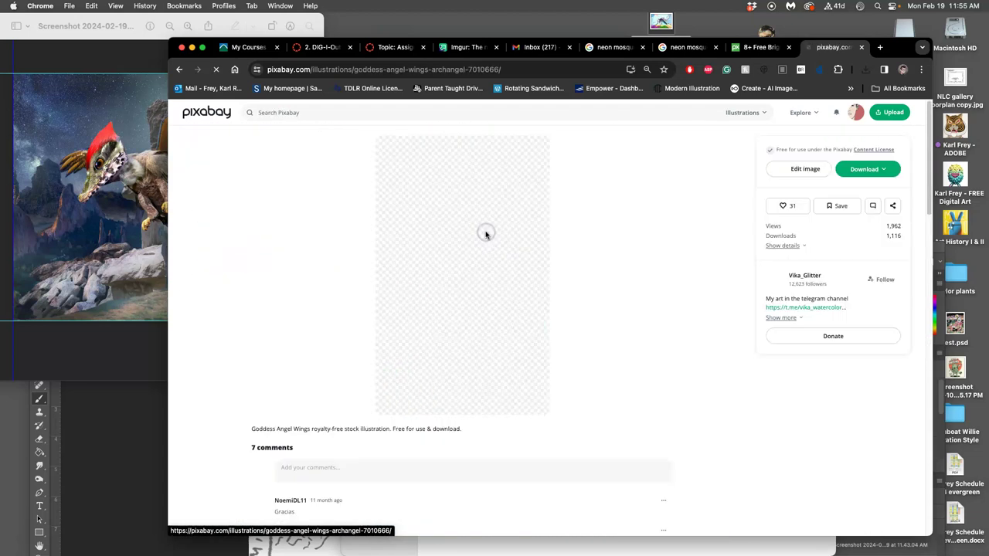
click(863, 170)
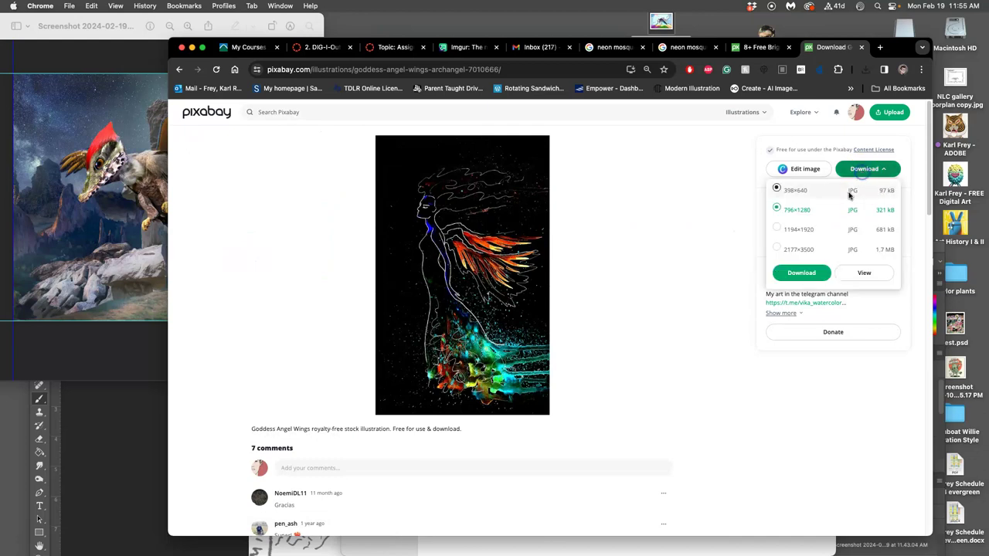
click(804, 274)
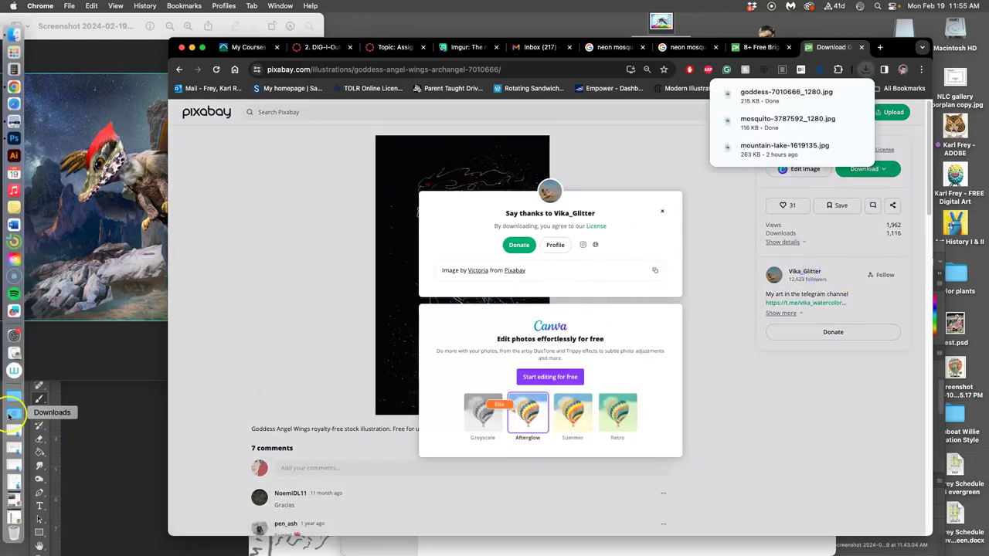
click(14, 413)
drag(79, 158, 632, 145)
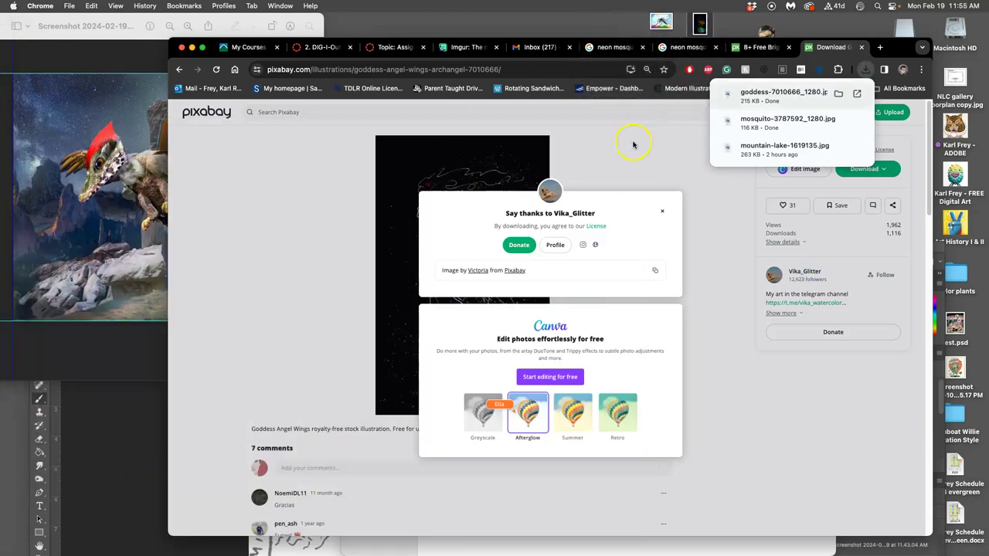
click(633, 144)
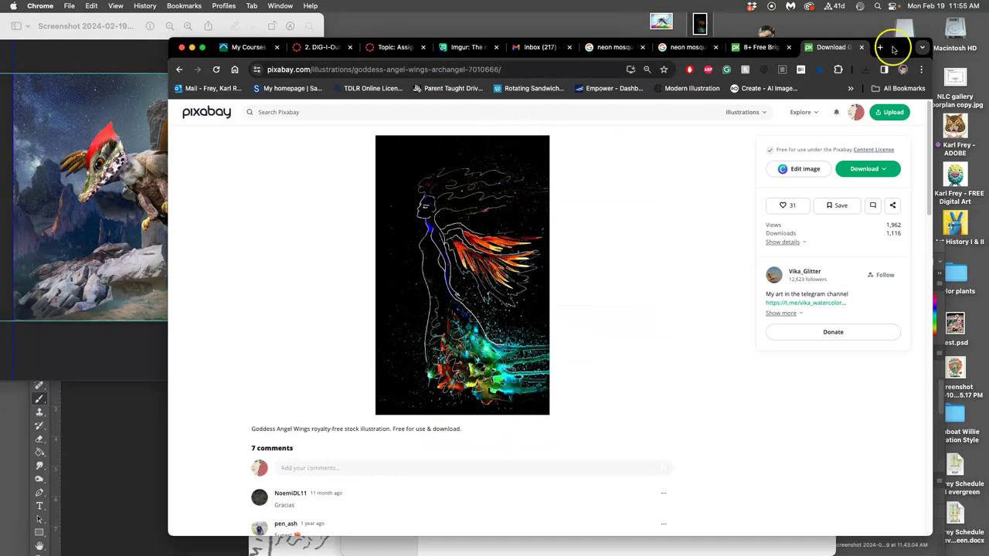
Search Pixabay for 'nuclear glow'
drag(889, 48, 894, 71)
click(272, 132)
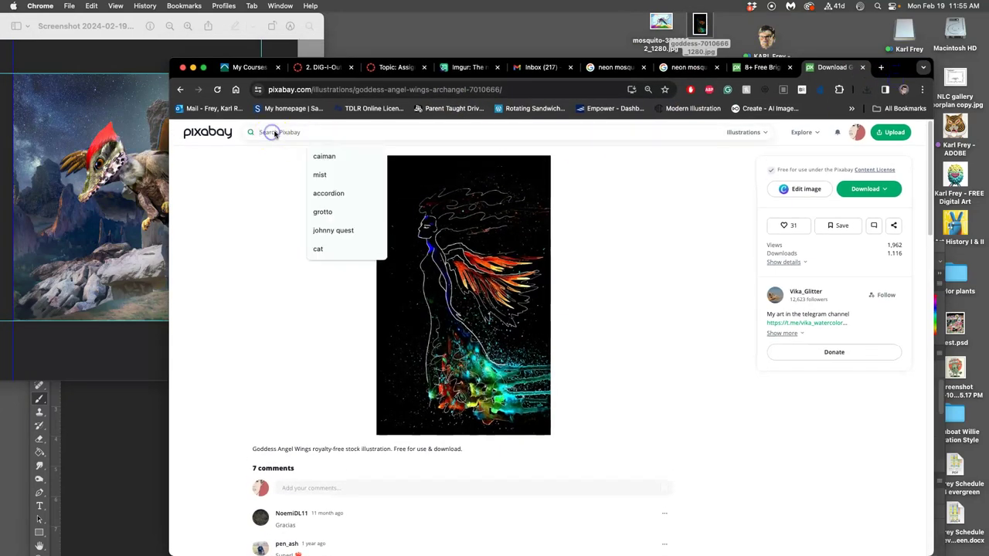
text(nuc)
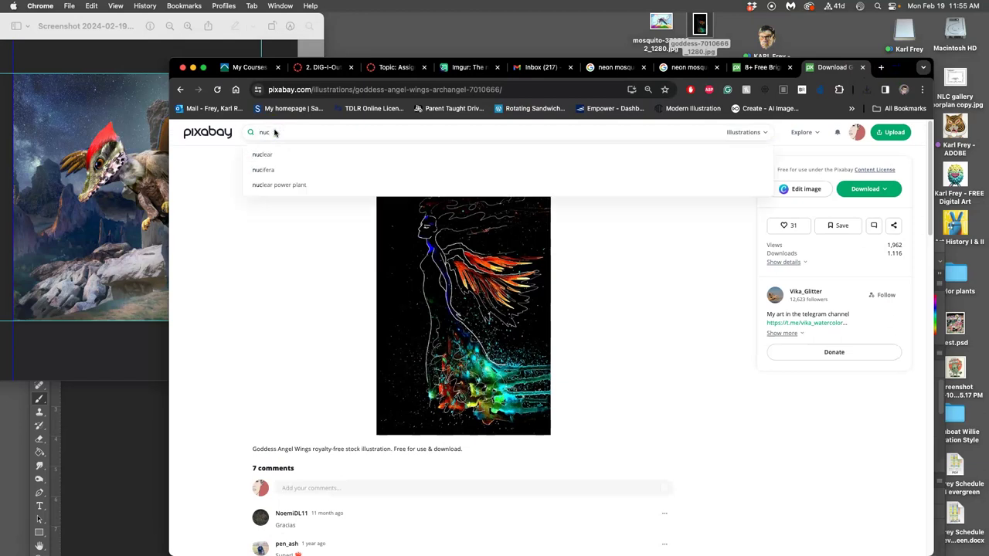
text(lear glow)
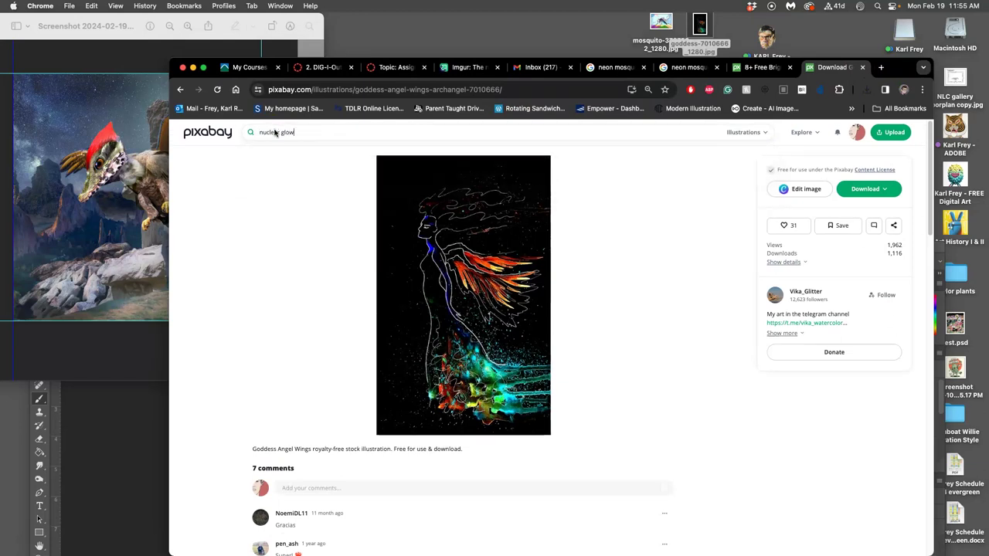
key(Return)
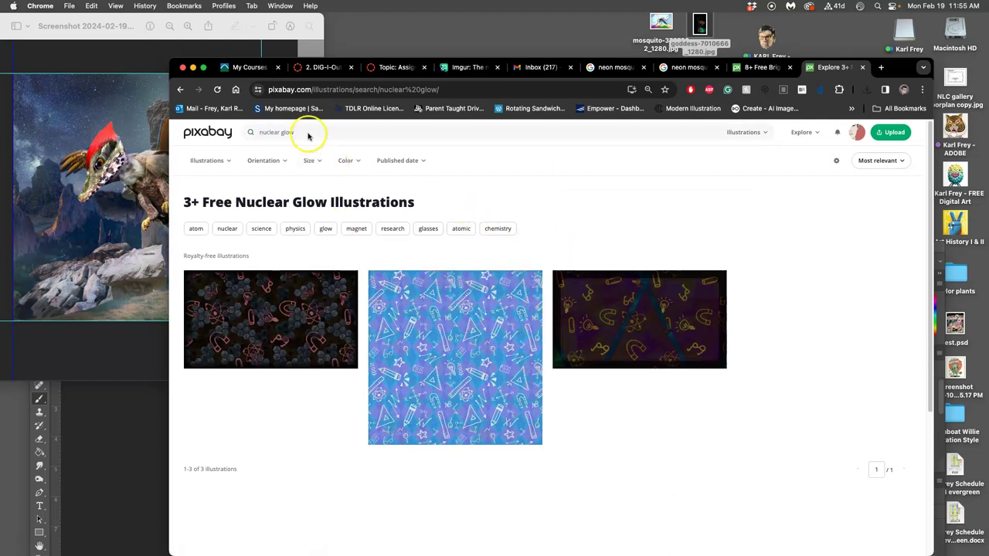
Narrow the search to 'nuclear' and scroll through the 467 illustration results to the bottom
click(290, 132)
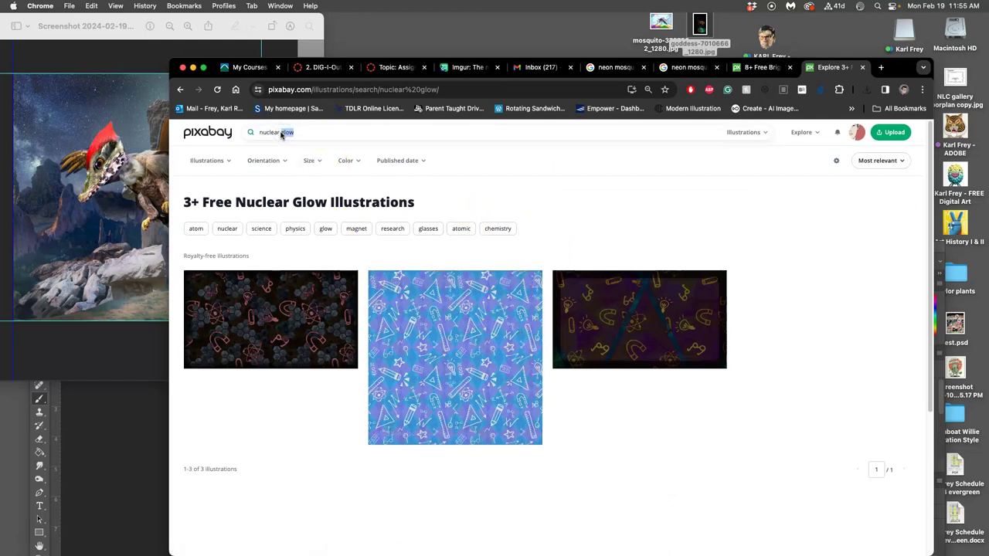
key(BackSpace)
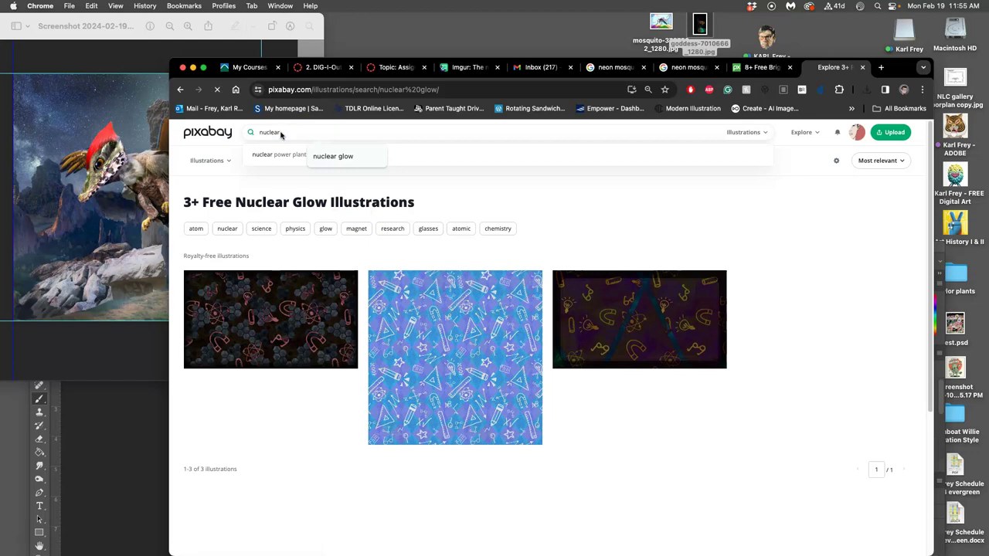
key(Return)
scroll(599, 282, down, 1)
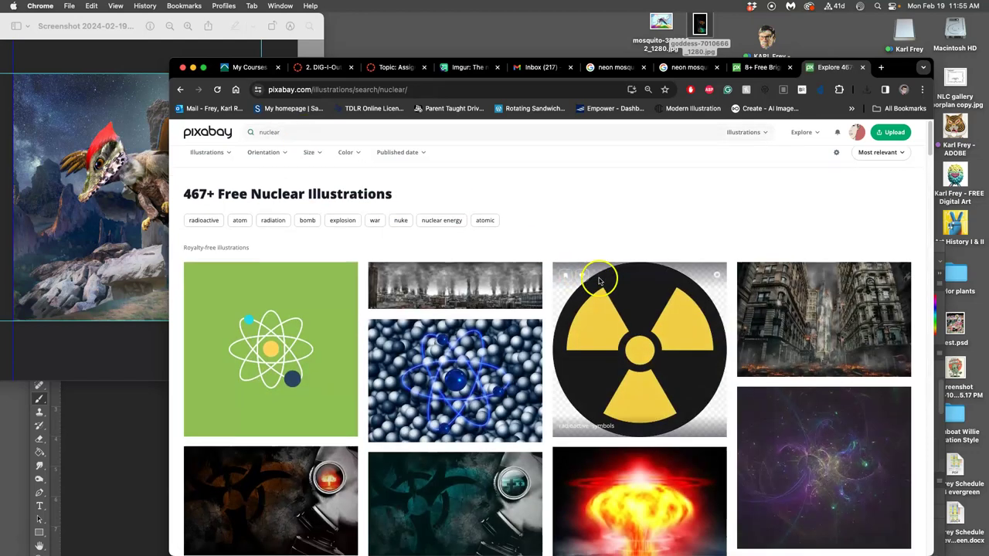
scroll(599, 282, down, 3)
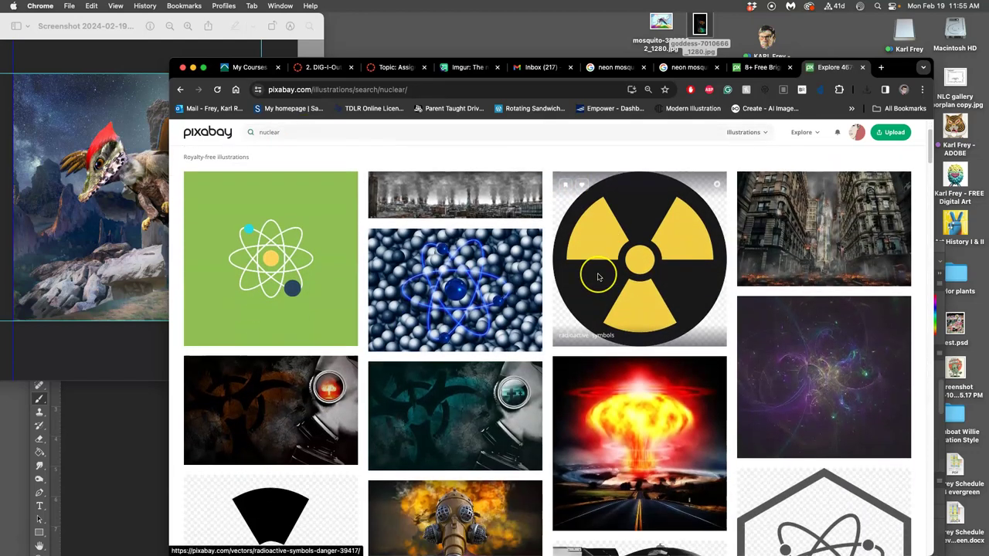
scroll(599, 277, down, 4)
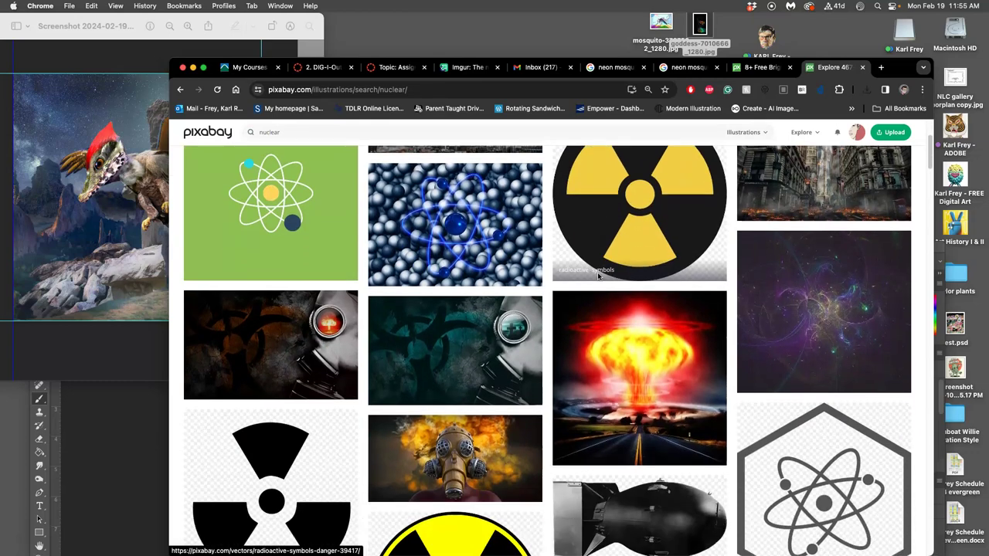
scroll(598, 276, down, 15)
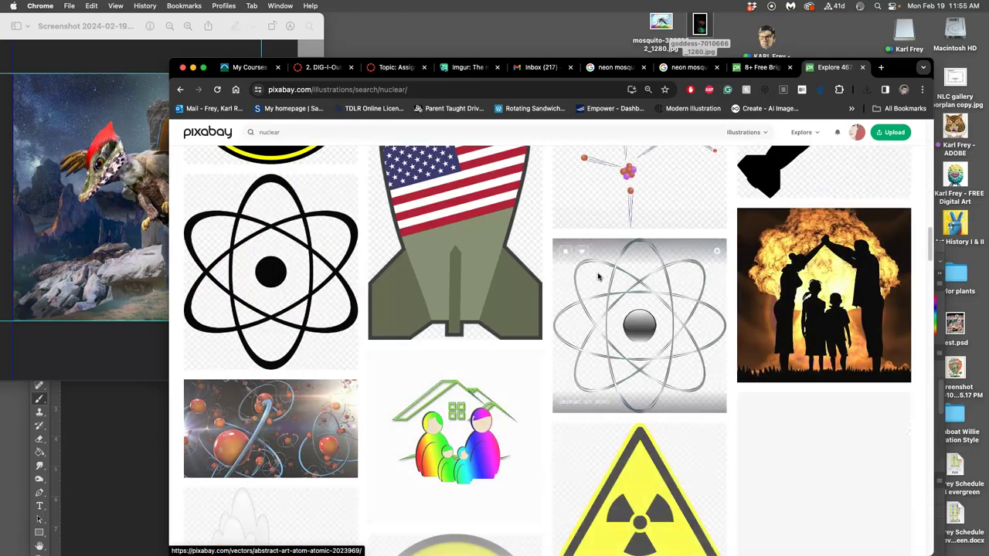
scroll(599, 277, up, 10)
scroll(599, 276, down, 3)
scroll(599, 276, up, 5)
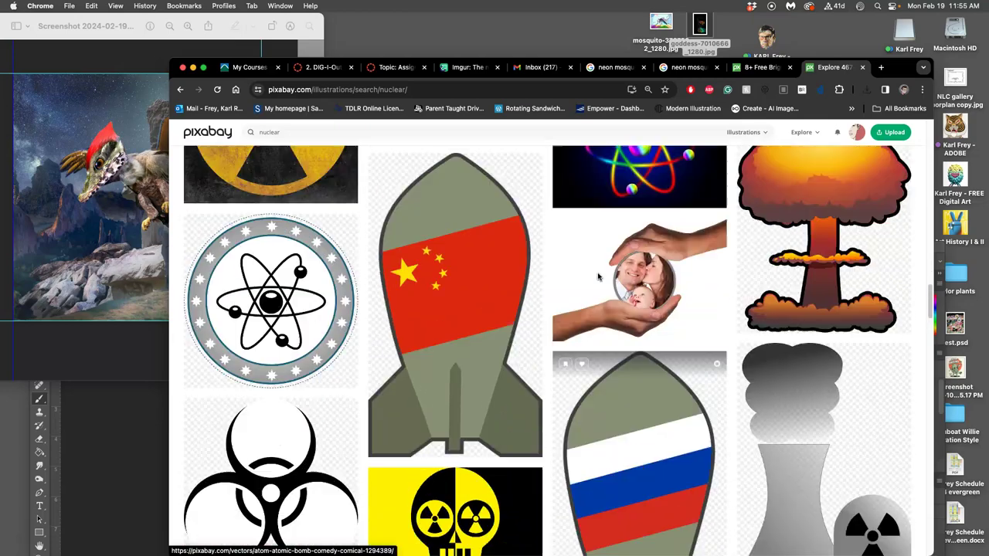
scroll(599, 277, down, 7)
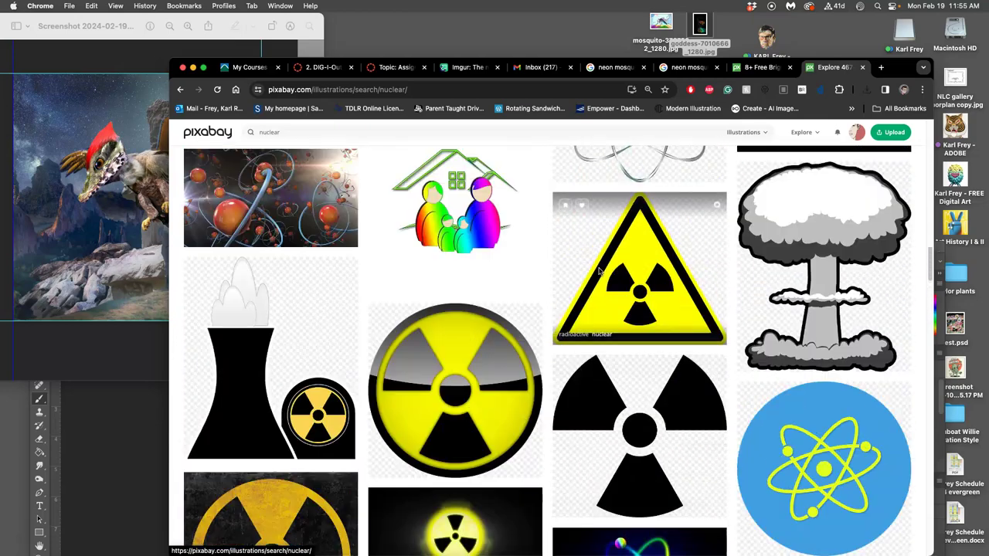
scroll(598, 277, up, 2)
scroll(599, 272, down, 15)
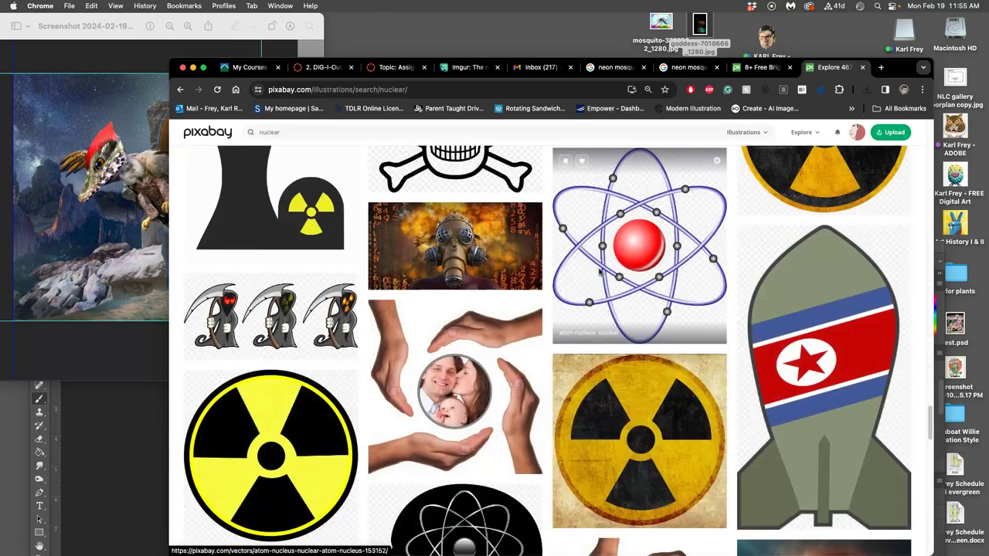
scroll(598, 272, down, 8)
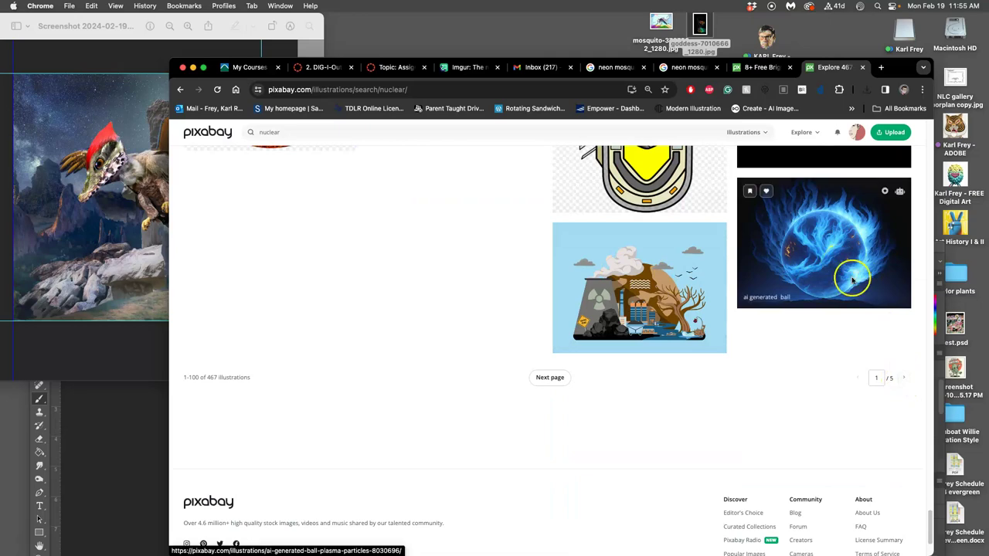
Open the blue plasma ball image in a new tab and browse page 2 of the nuclear results
right_click(845, 256)
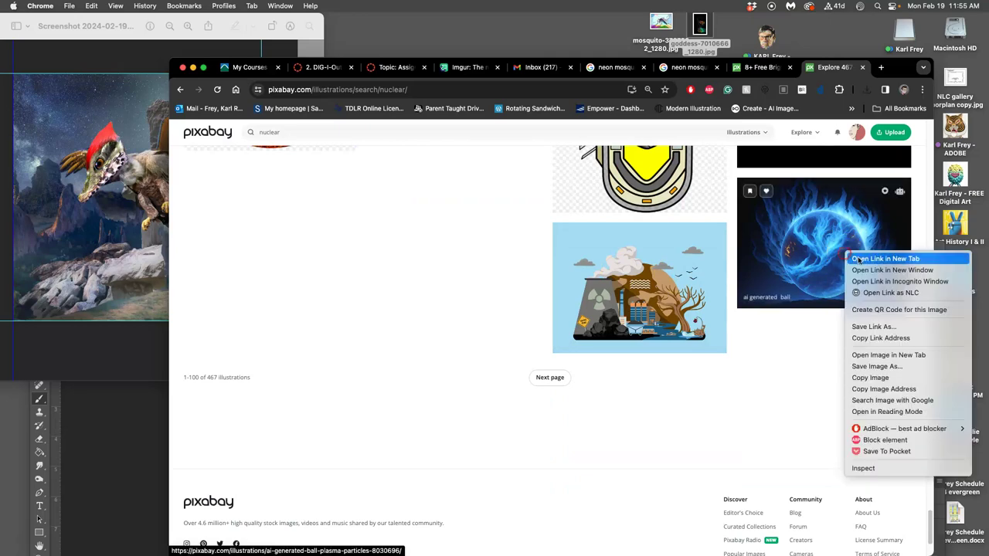
click(923, 354)
click(904, 377)
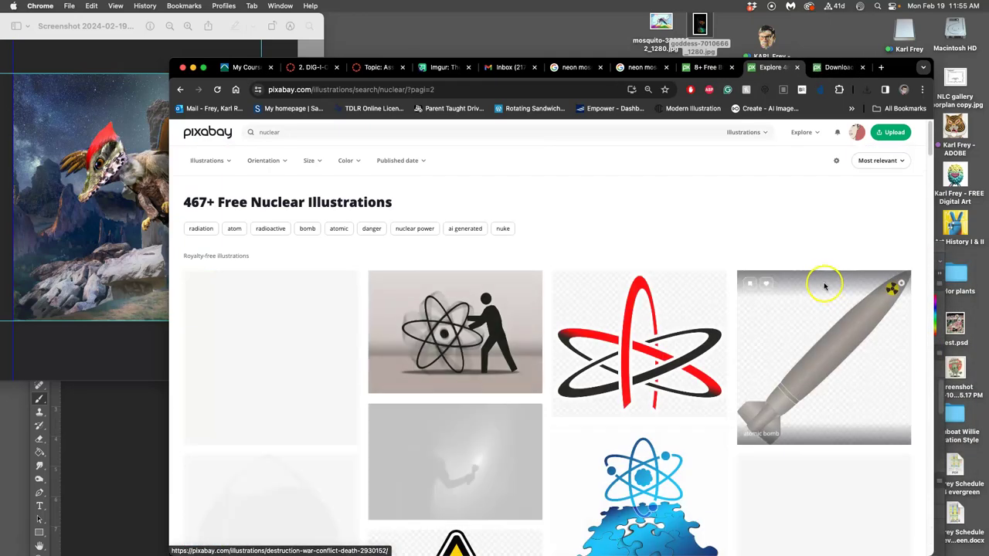
scroll(804, 281, down, 2)
scroll(800, 282, down, 8)
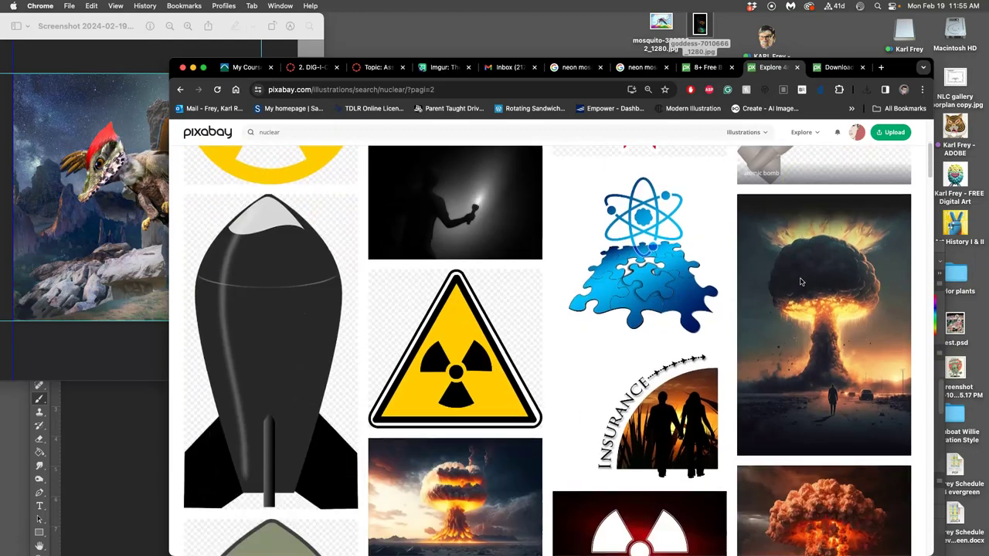
scroll(801, 281, down, 3)
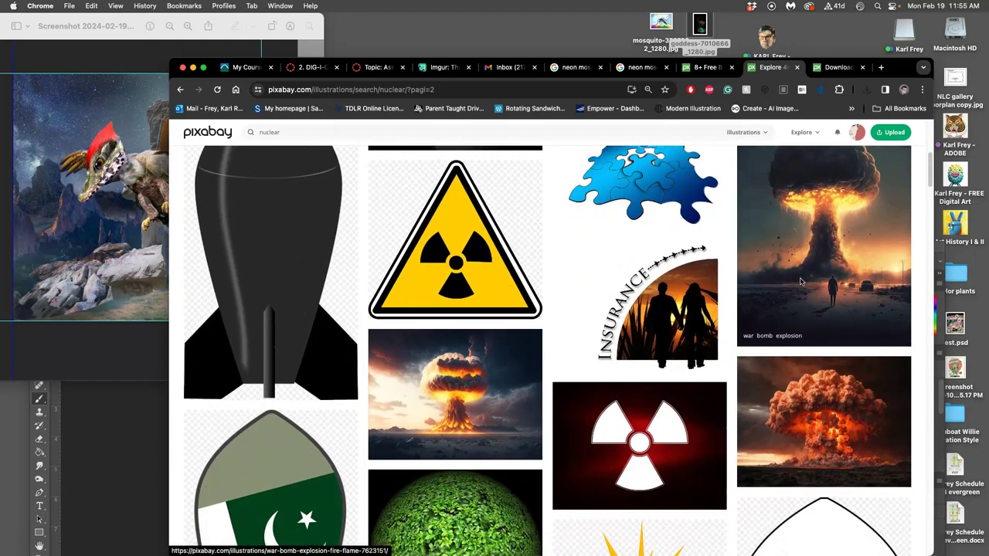
scroll(800, 282, down, 15)
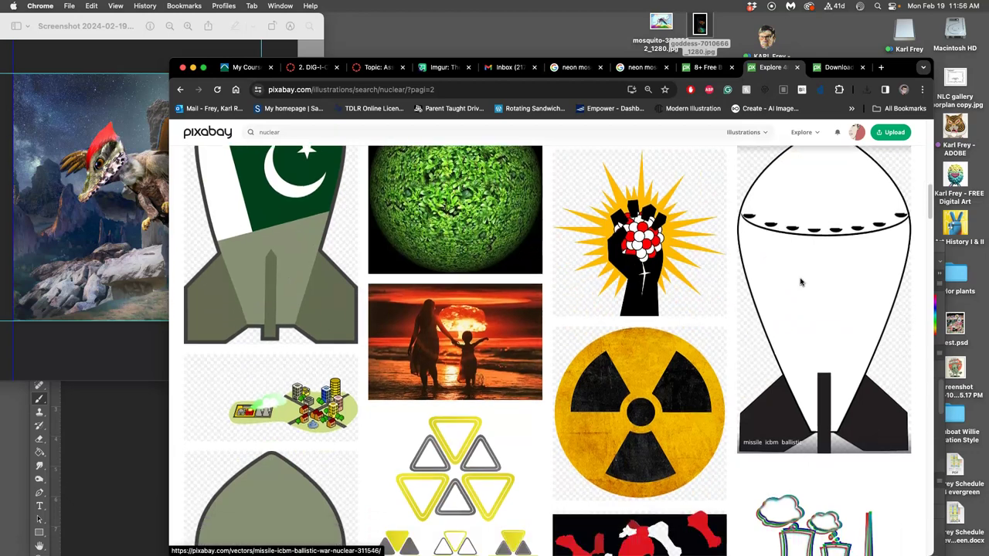
scroll(800, 278, down, 3)
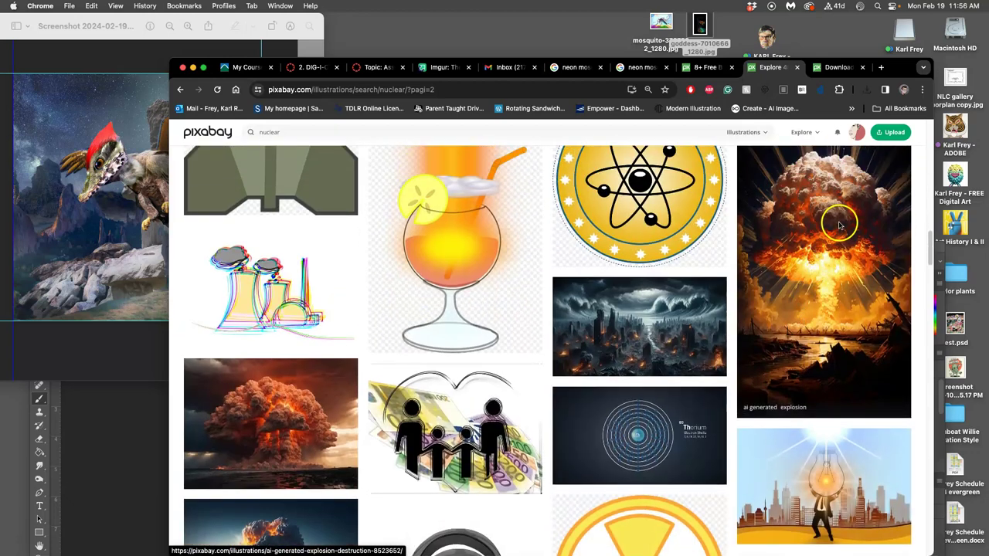
Open the explosion image from page 2 in a new tab and keep browsing
right_click(840, 225)
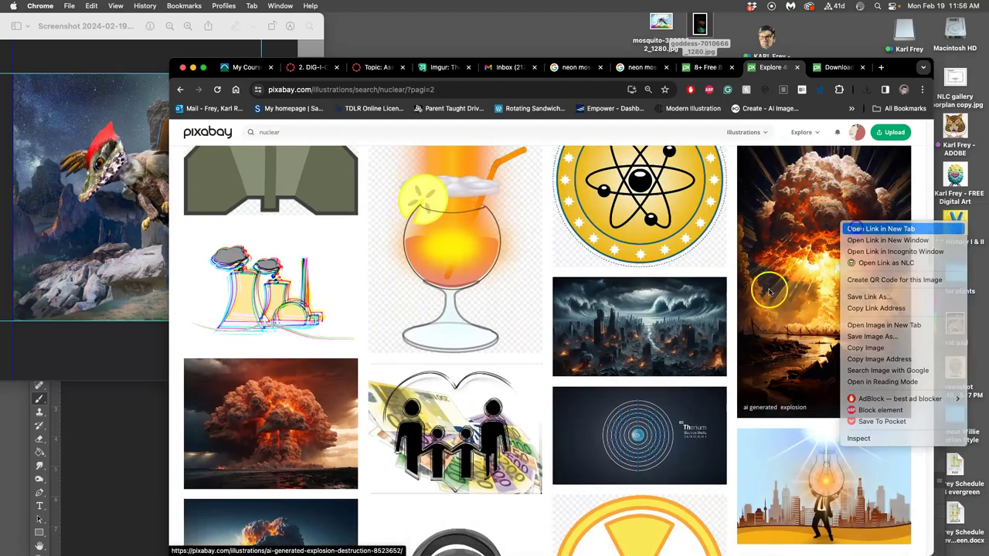
click(854, 228)
scroll(763, 292, down, 2)
scroll(764, 294, down, 6)
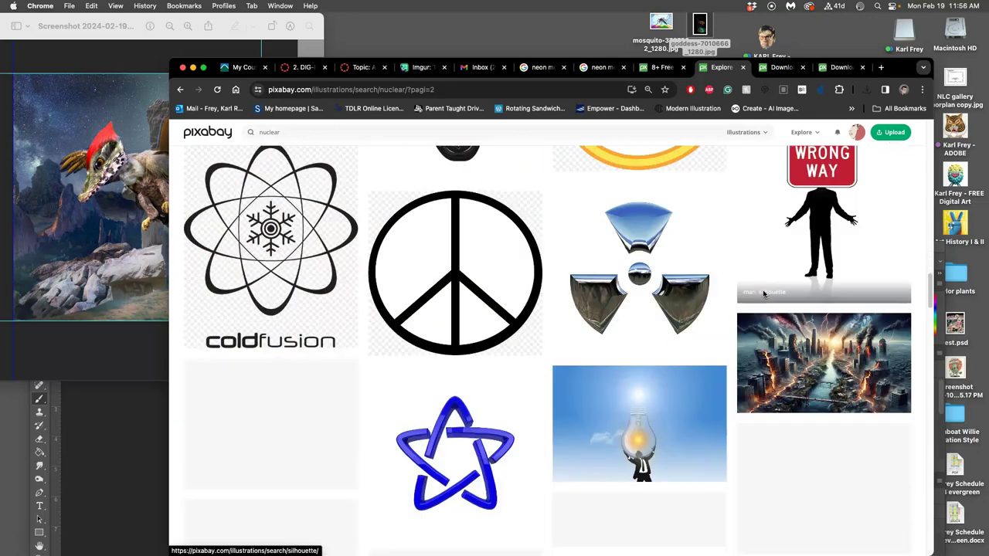
scroll(764, 293, down, 10)
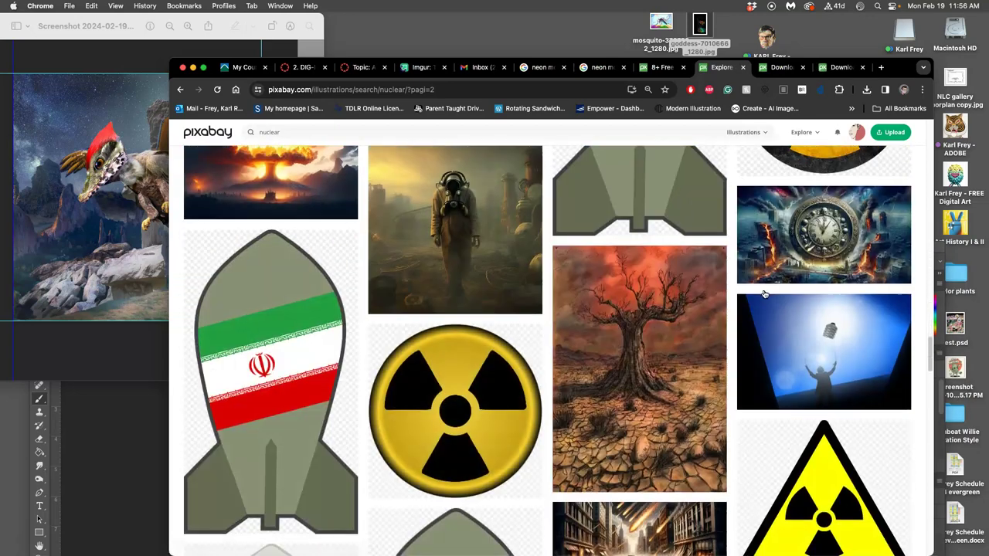
scroll(763, 294, down, 3)
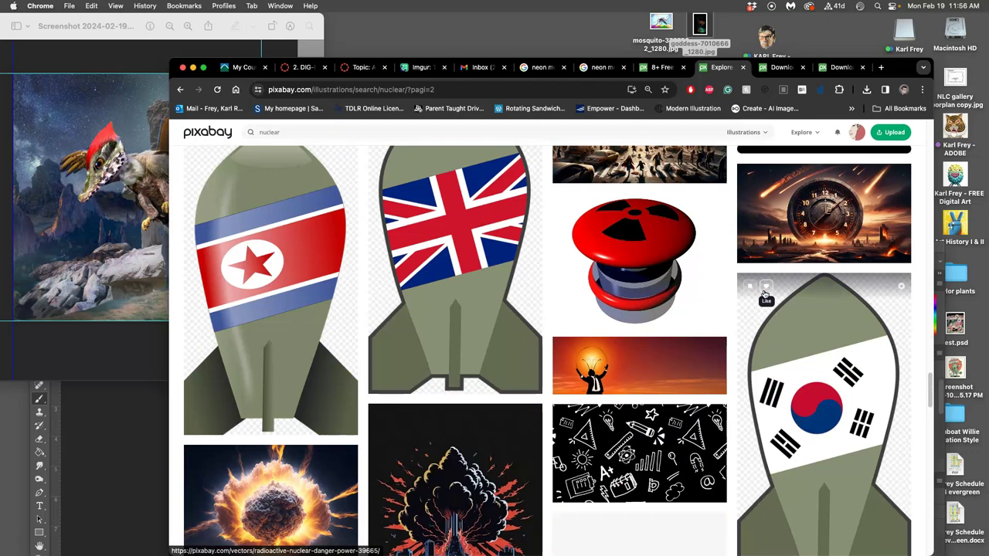
Finish page 2 (results 101–200 of 467) and return to the first results page
scroll(695, 278, up, 3)
click(663, 265)
scroll(649, 309, down, 15)
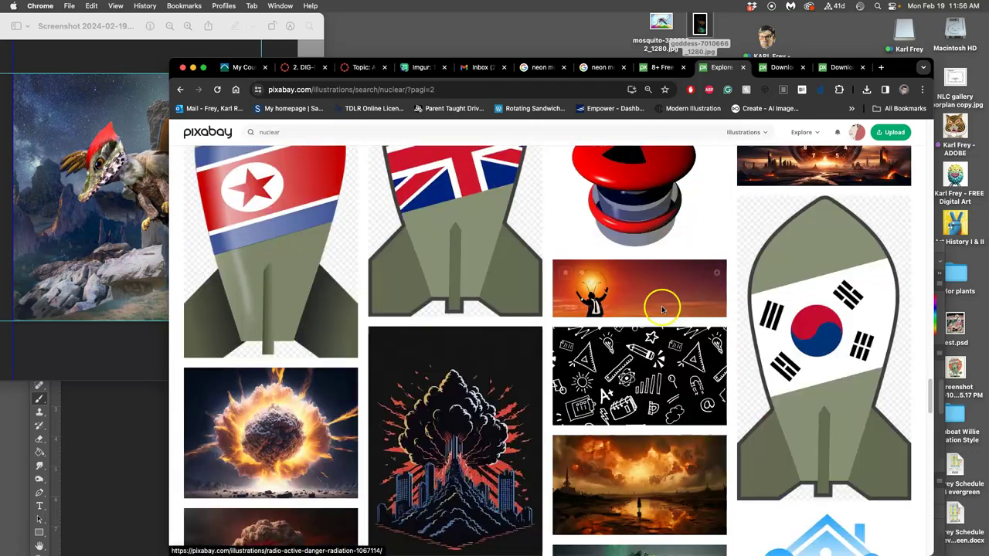
scroll(690, 309, down, 10)
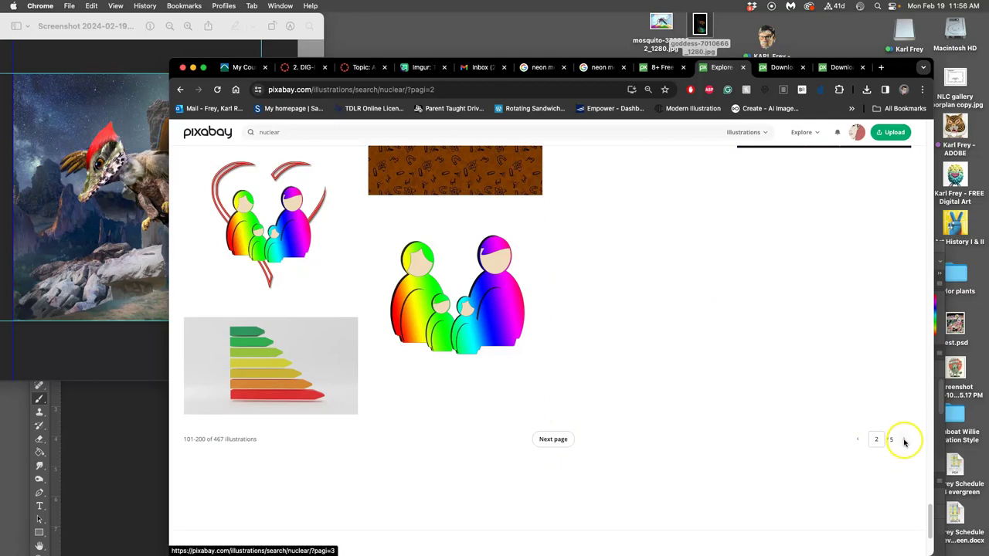
click(858, 439)
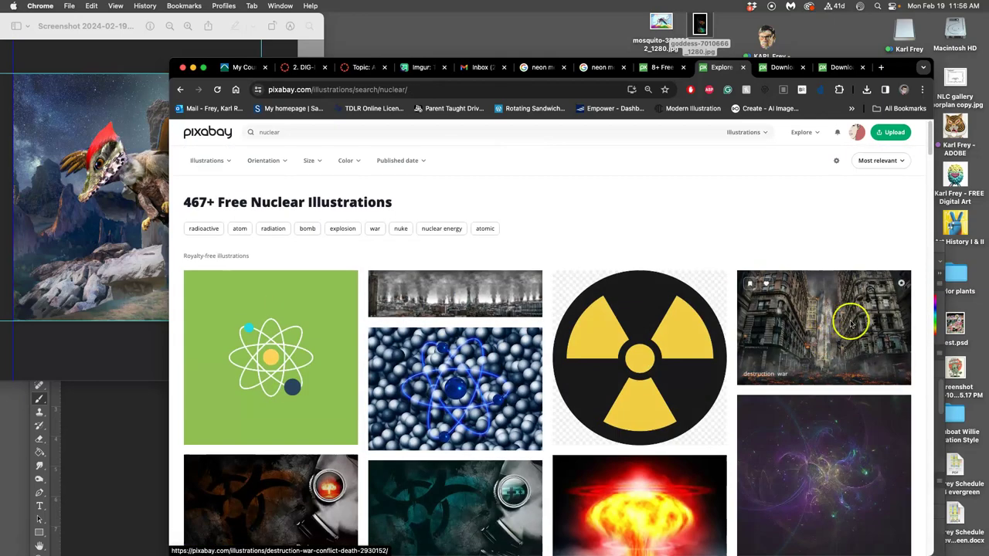
scroll(850, 371, down, 2)
Open the Fractal Flame Space illustration's page in a new tab
right_click(831, 411)
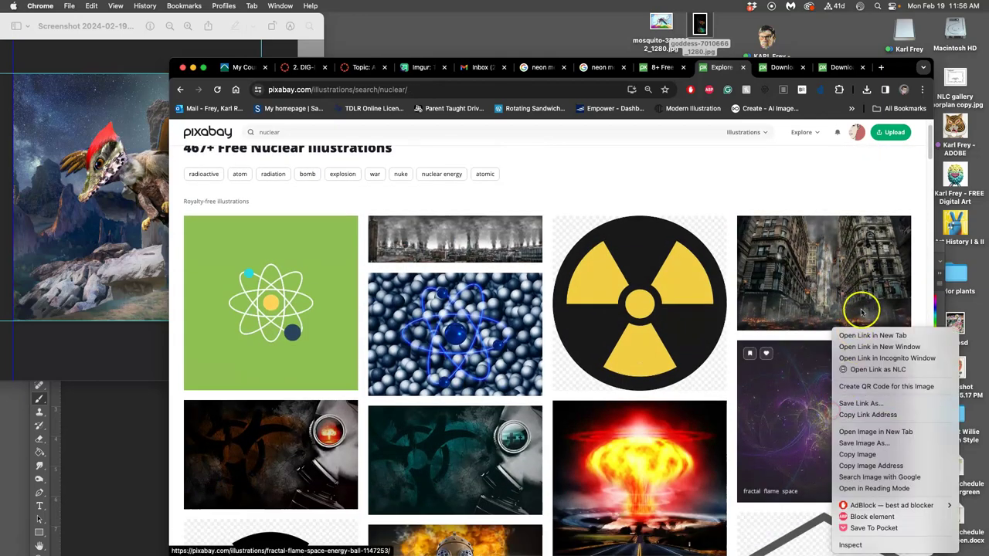
click(857, 336)
click(842, 67)
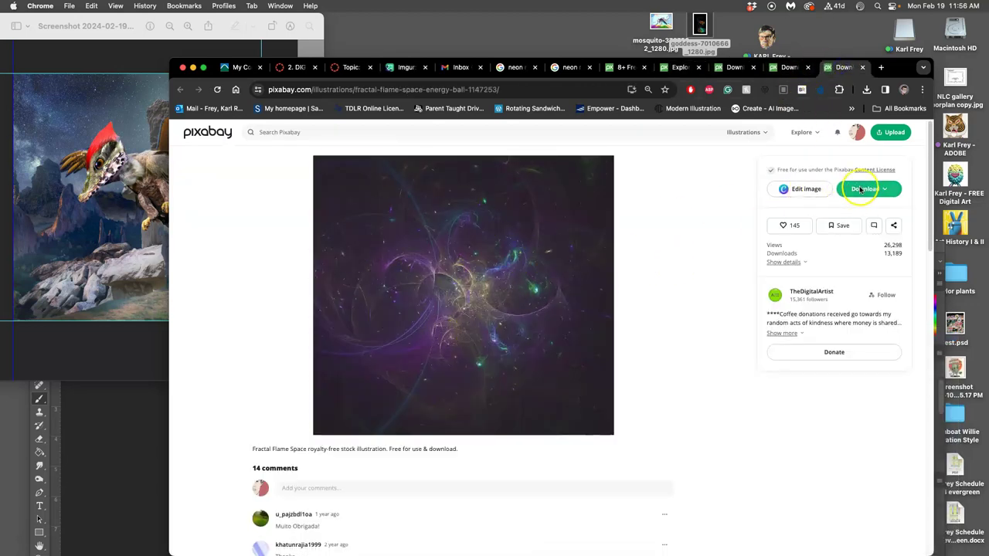
Download the fractal at 1920×1783 as fractal-1147253_1920.jpg and copy it to the desktop
click(865, 189)
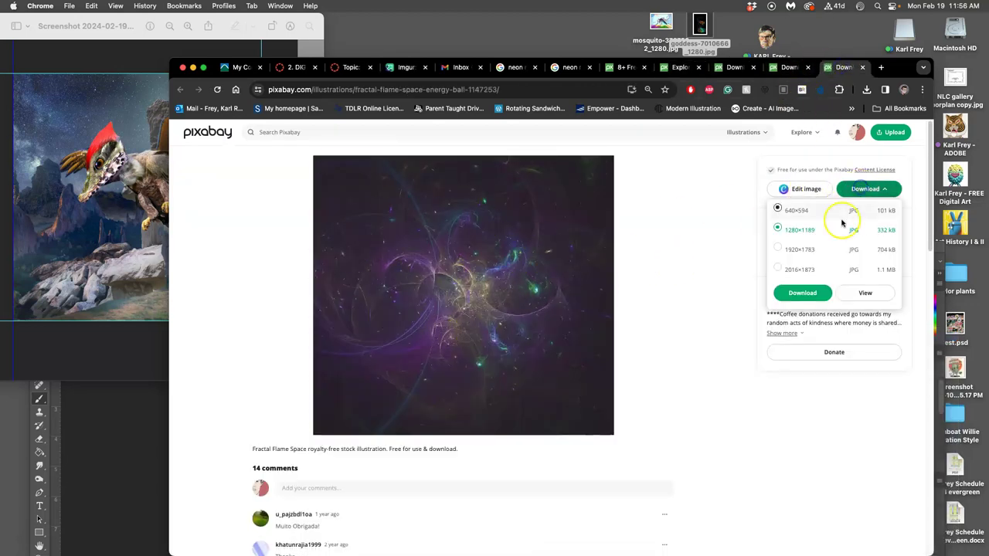
click(778, 249)
click(801, 292)
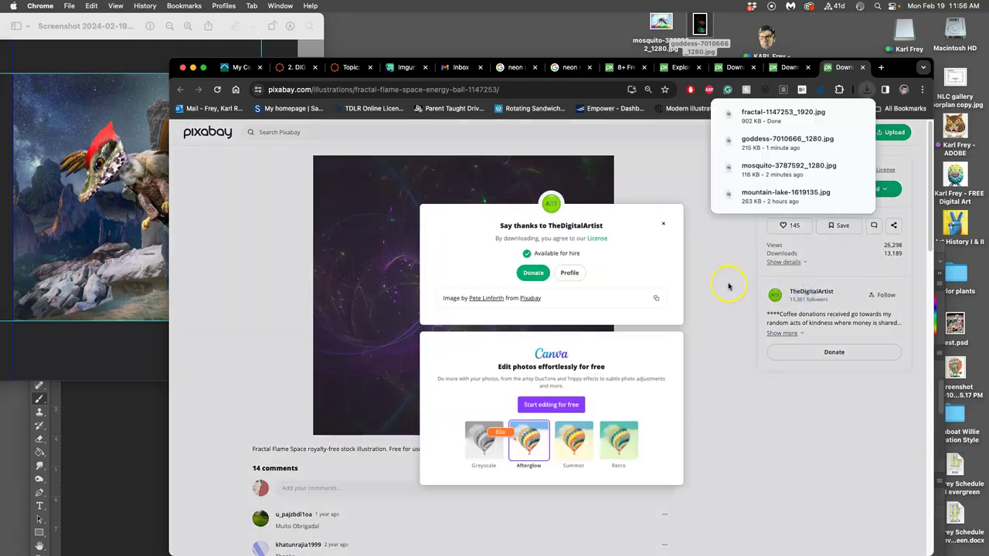
click(727, 240)
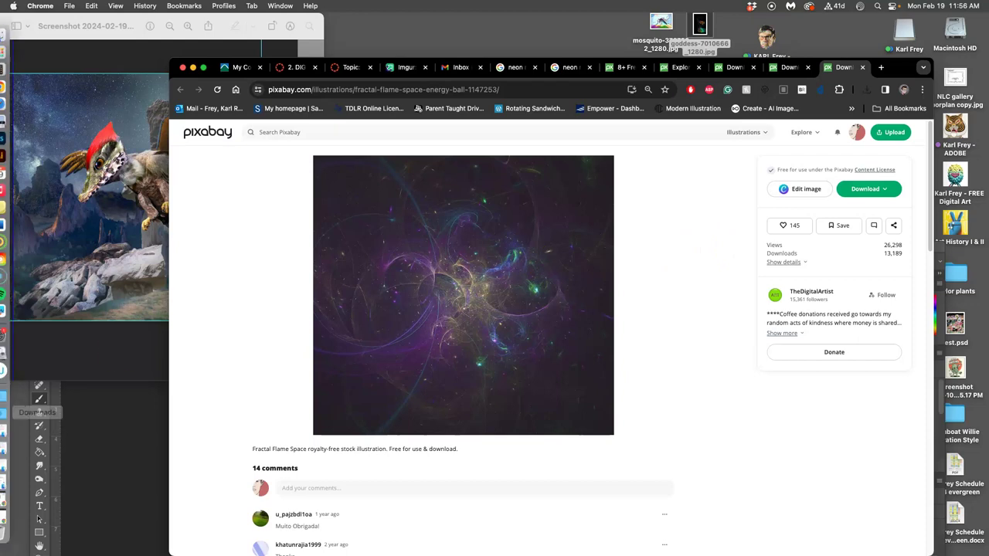
click(13, 417)
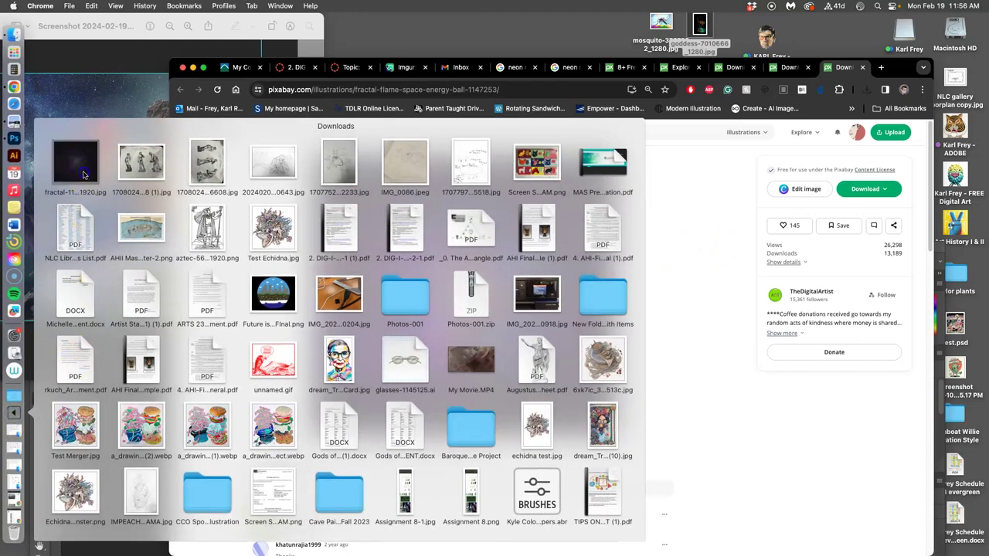
drag(81, 162, 828, 33)
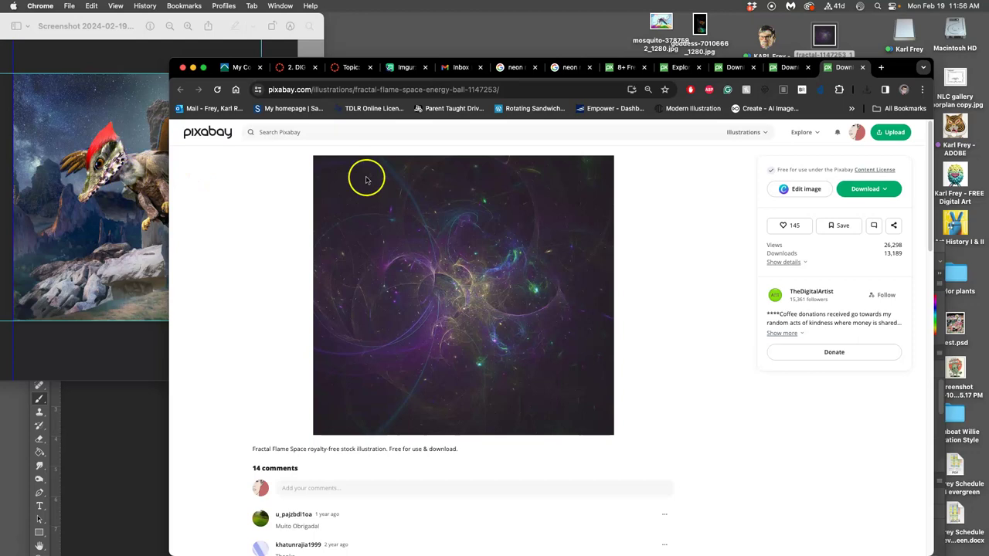
Close the fractal page and download the AI Generated Explosion image as a 1076×1920 PNG
click(863, 67)
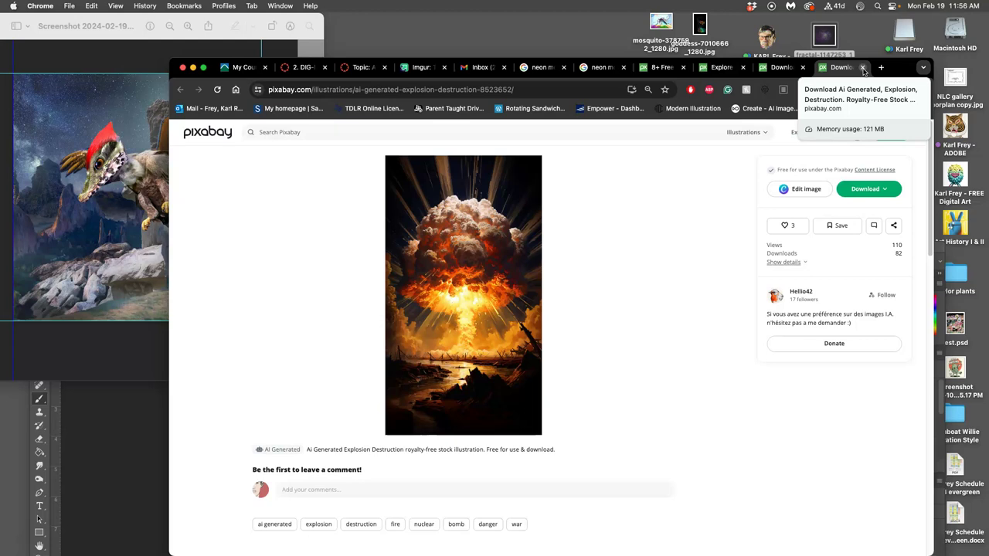
click(866, 190)
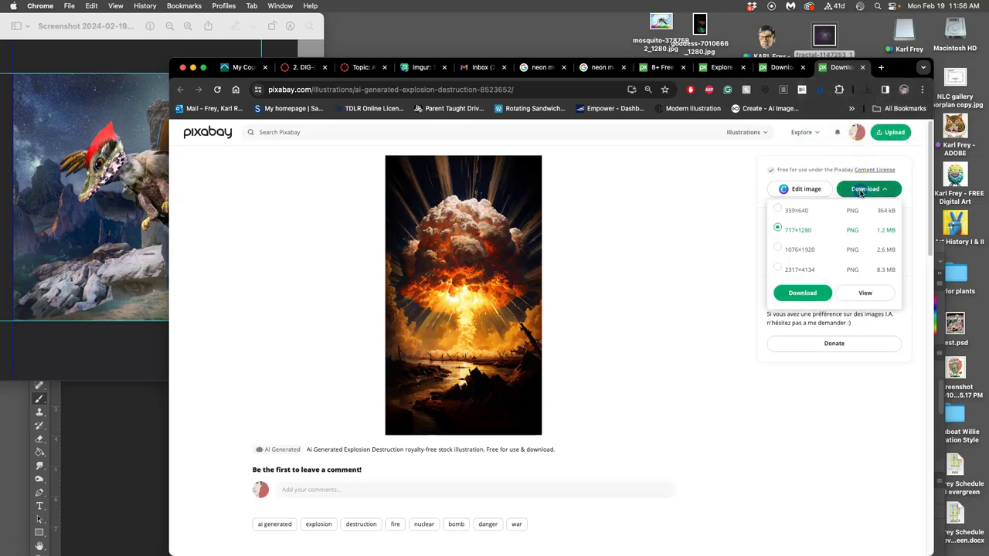
click(779, 249)
click(802, 293)
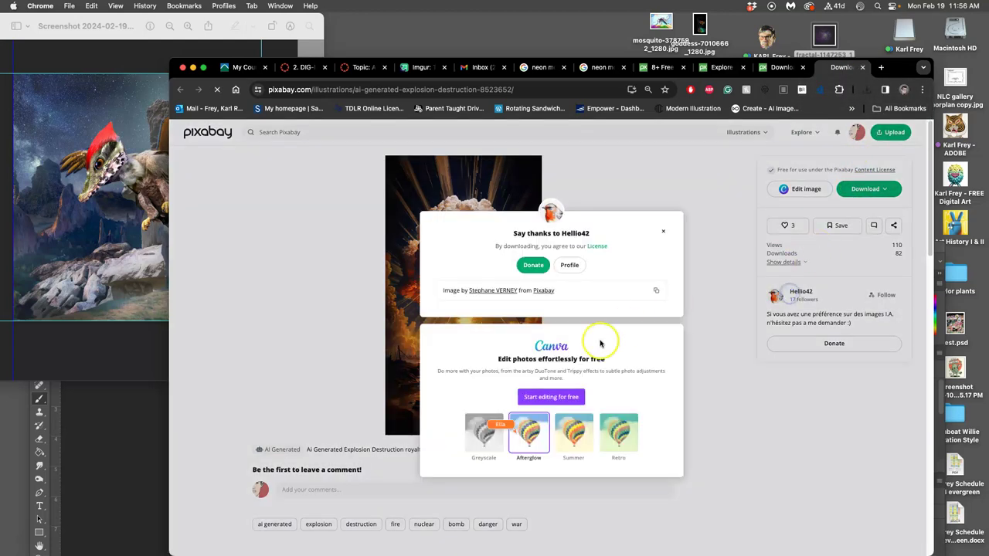
Copy ai-generated-8523652_1920.png to the desktop and close the explosion image page
click(9, 416)
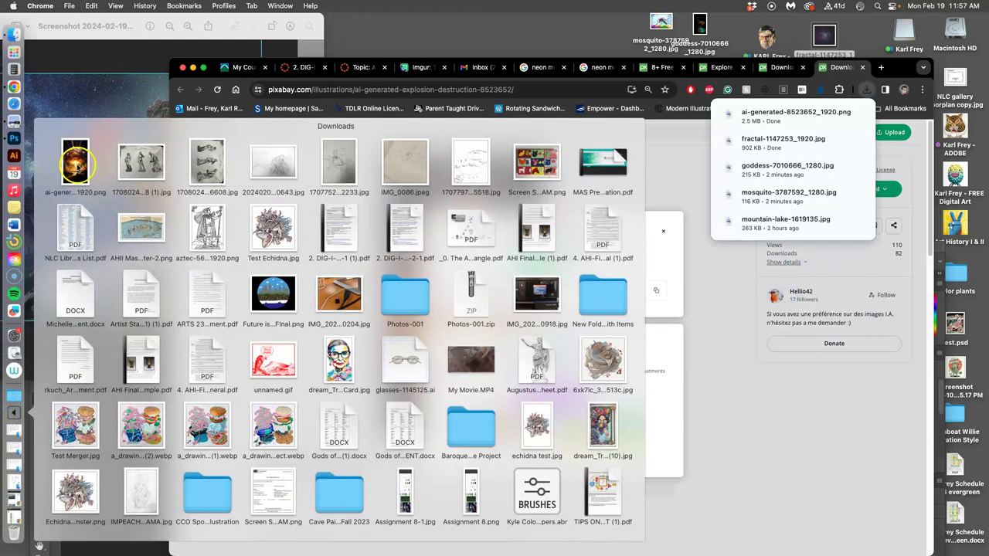
drag(77, 166, 804, 35)
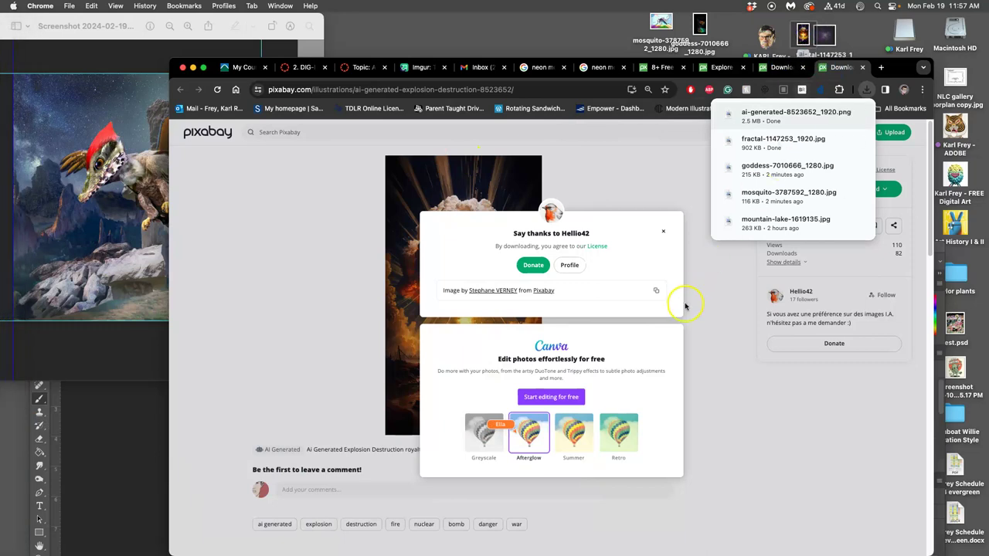
click(685, 307)
click(862, 67)
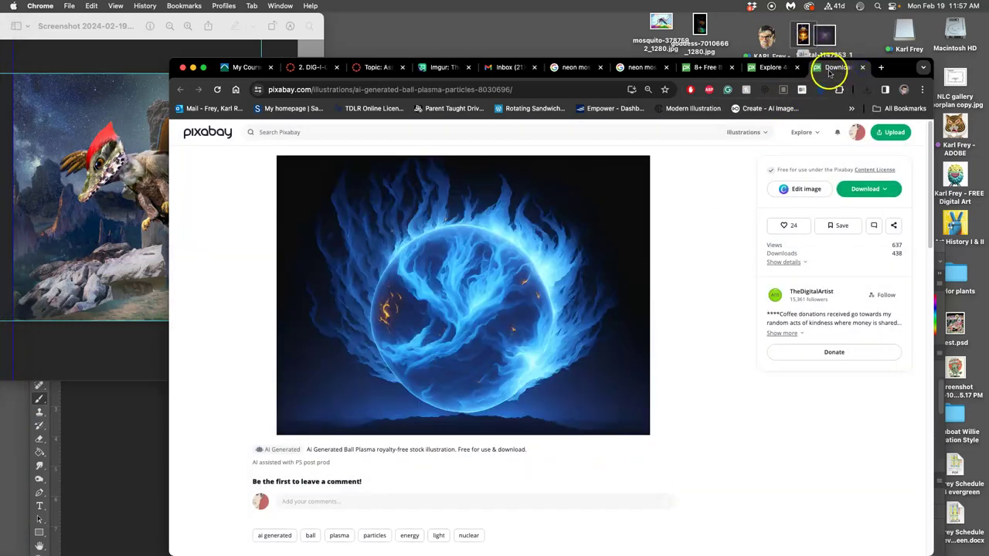
Close the plasma ball page and download the mushroom-cloud illustration at 1920×1920
click(863, 67)
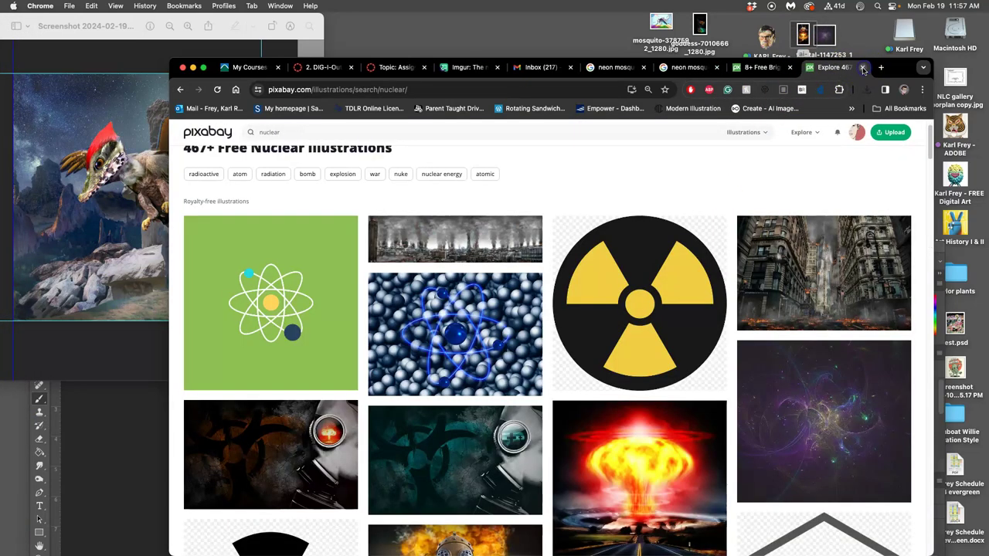
scroll(734, 361, down, 2)
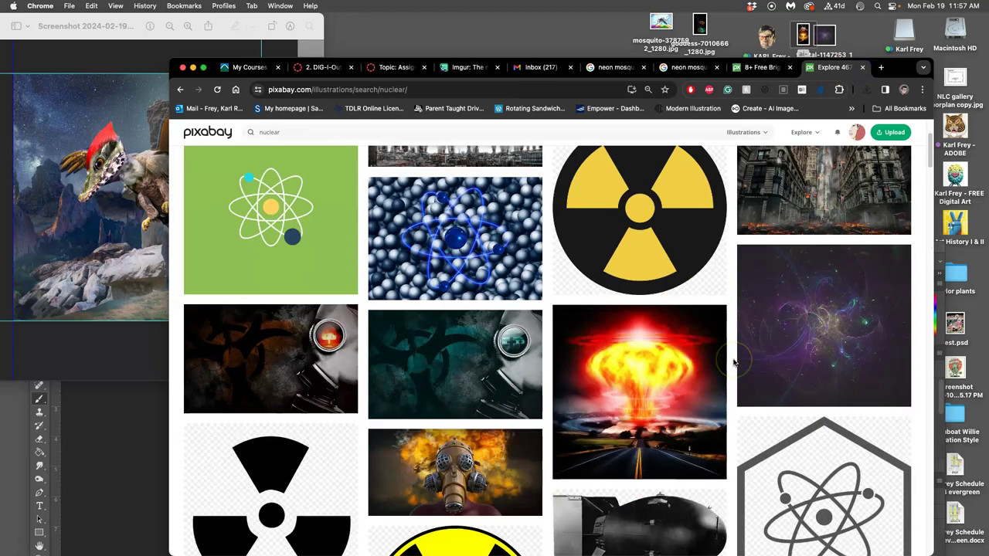
click(661, 391)
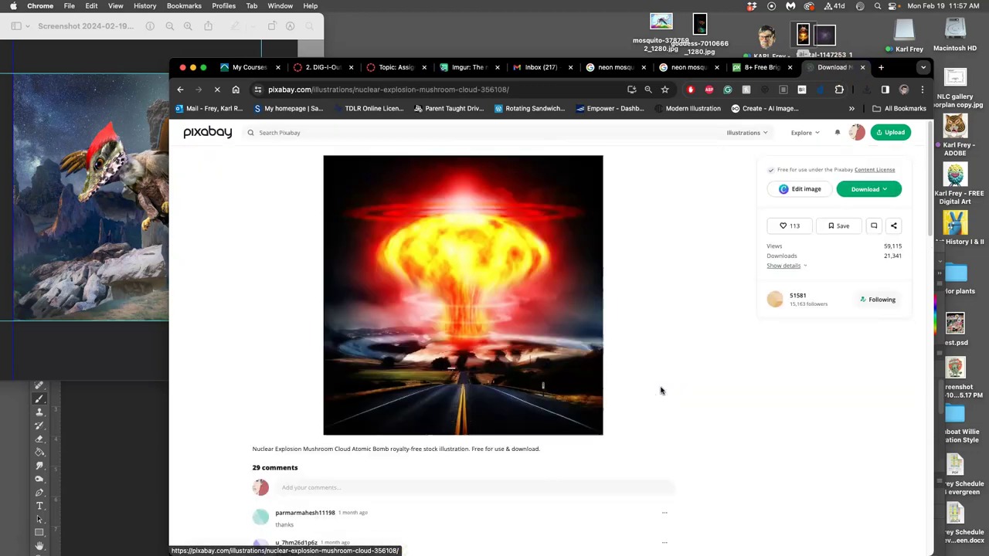
click(865, 189)
click(778, 248)
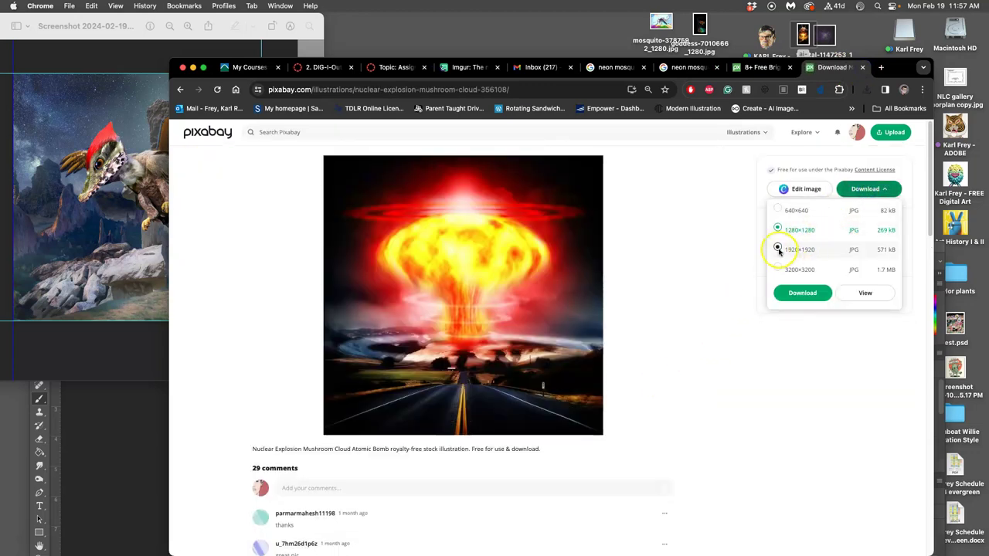
click(802, 293)
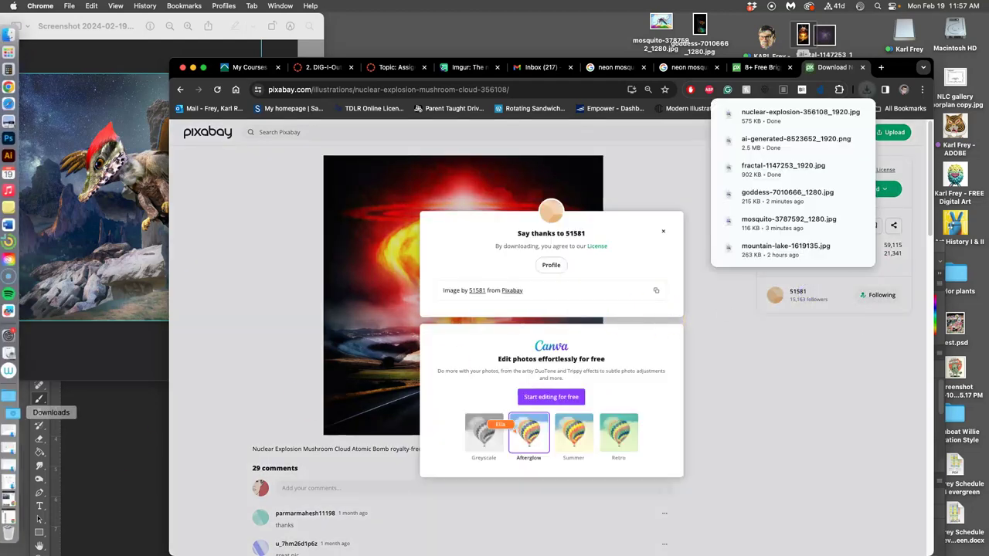
Copy nuclear-explosion-356108_1920.jpg to the desktop and open a new Google tab
click(14, 411)
drag(85, 176, 865, 29)
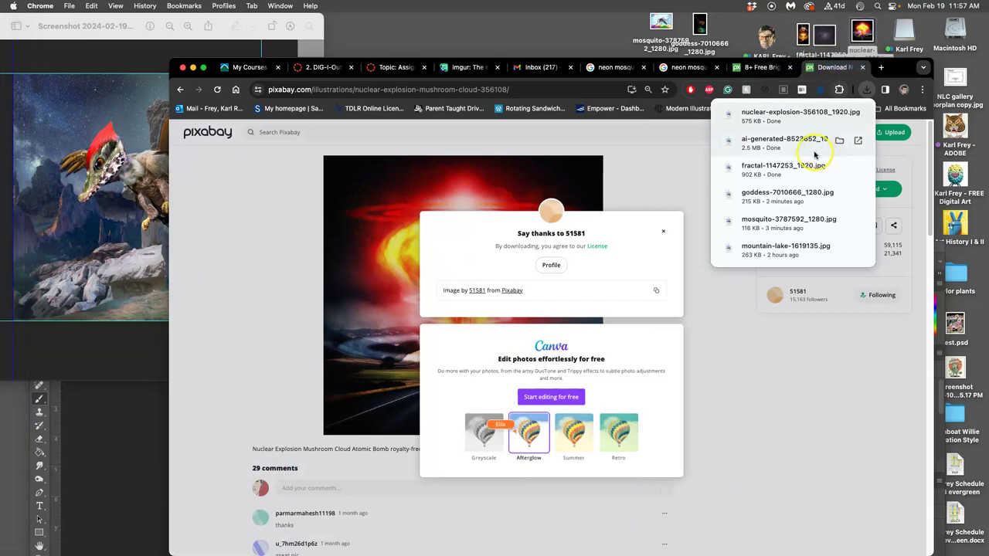
click(881, 67)
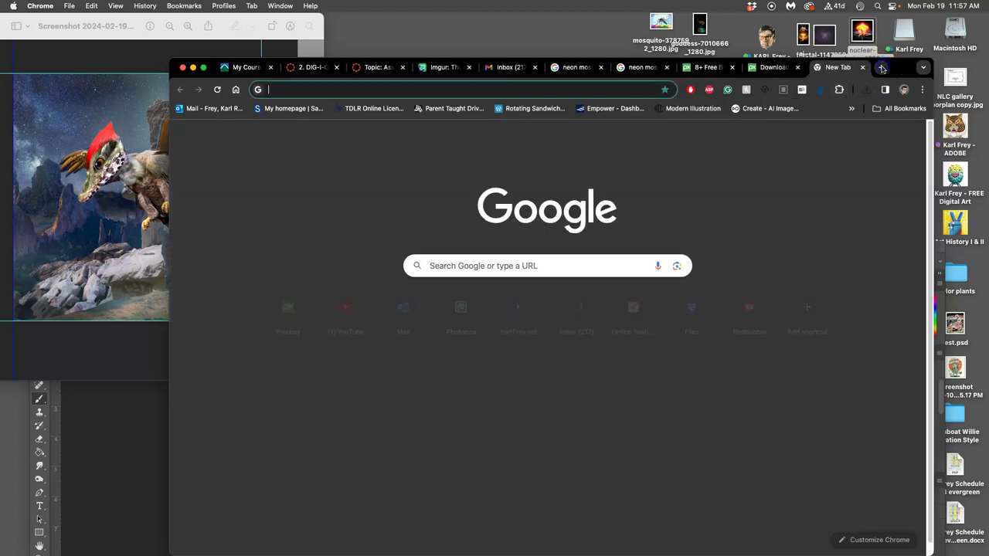
Search Google for 'terry gilliam animation transformation gif' using the autocomplete suggestion
click(446, 265)
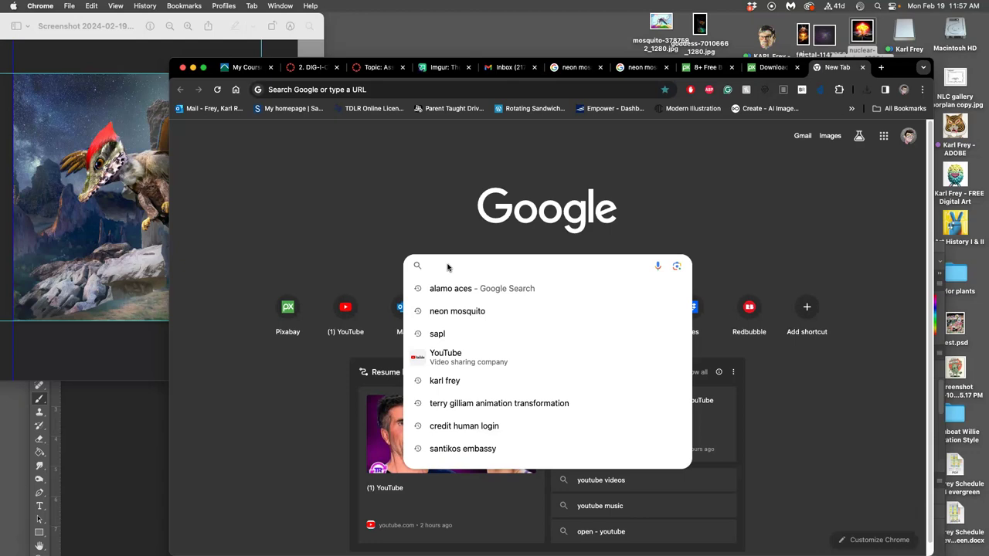
text(terry)
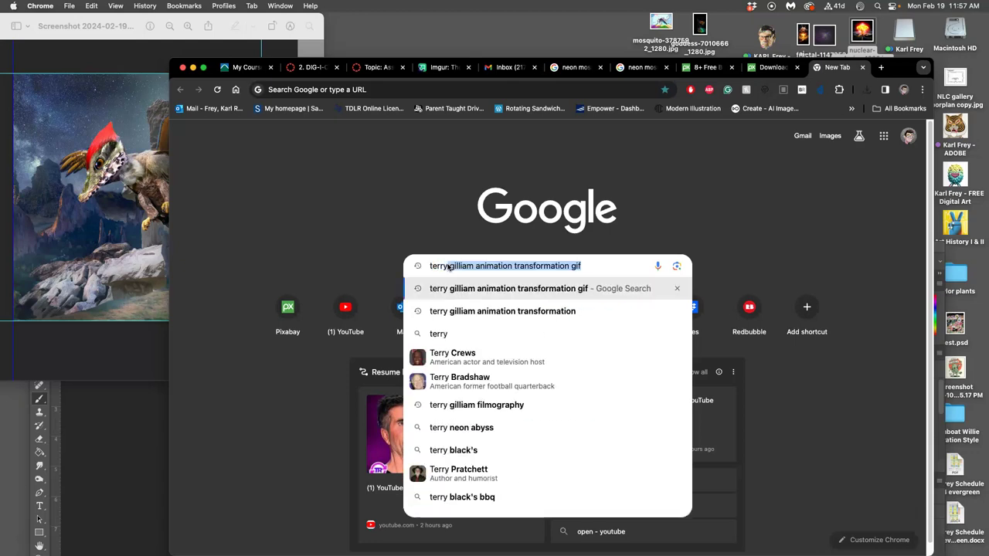
text( gillia)
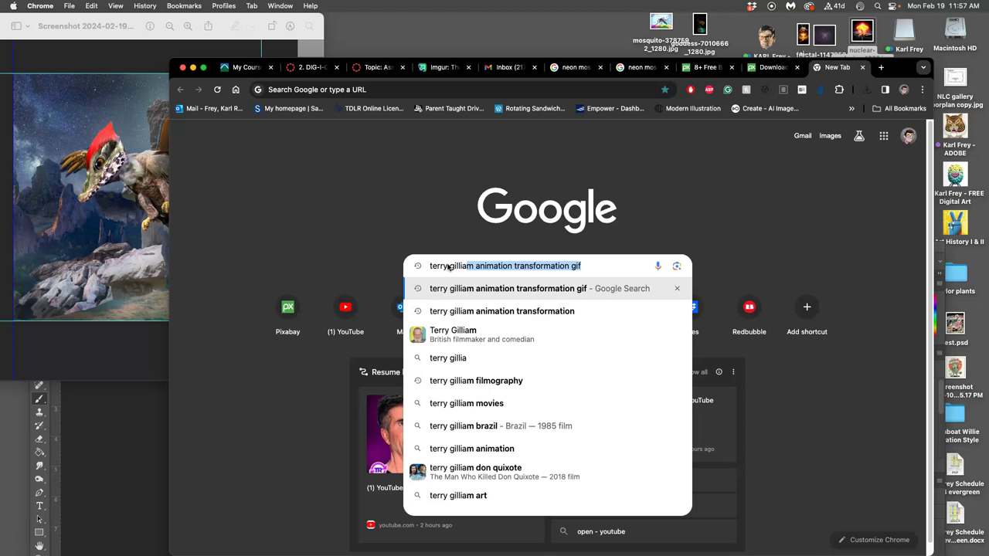
key(Right)
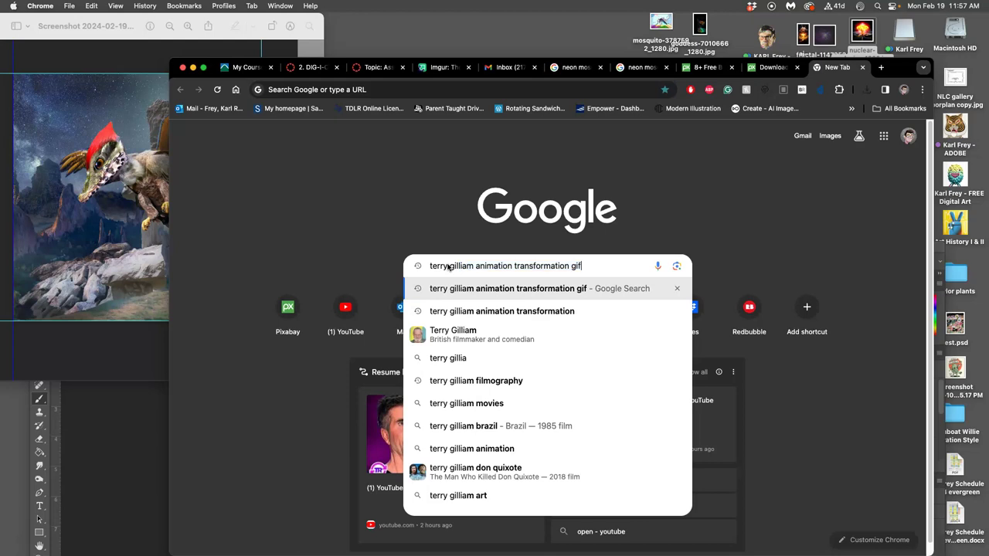
key(Return)
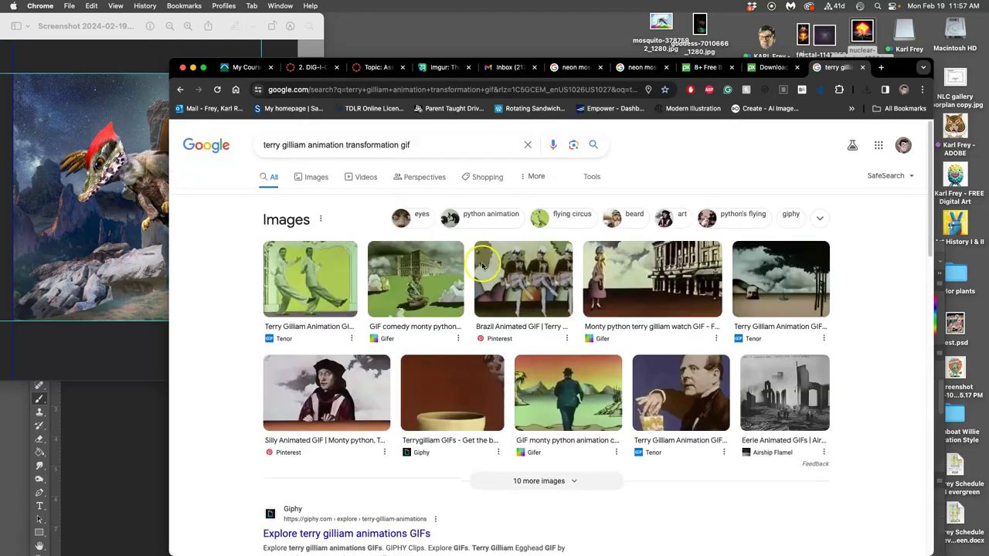